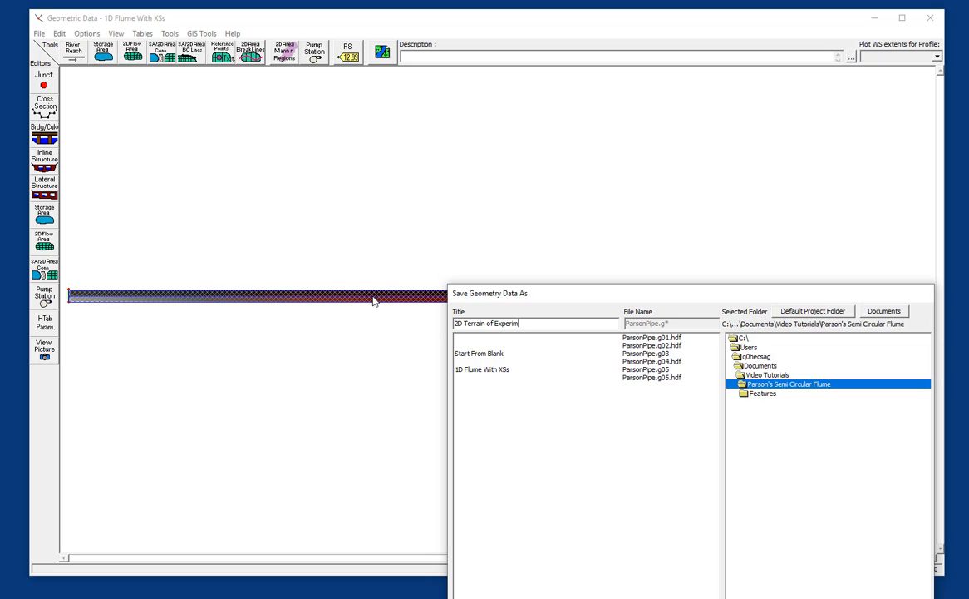
# - Save the geometry as "2D Terrain of Experiment 1a" and delete the Parson reach of the Flume river from it
pyautogui.press('Return')
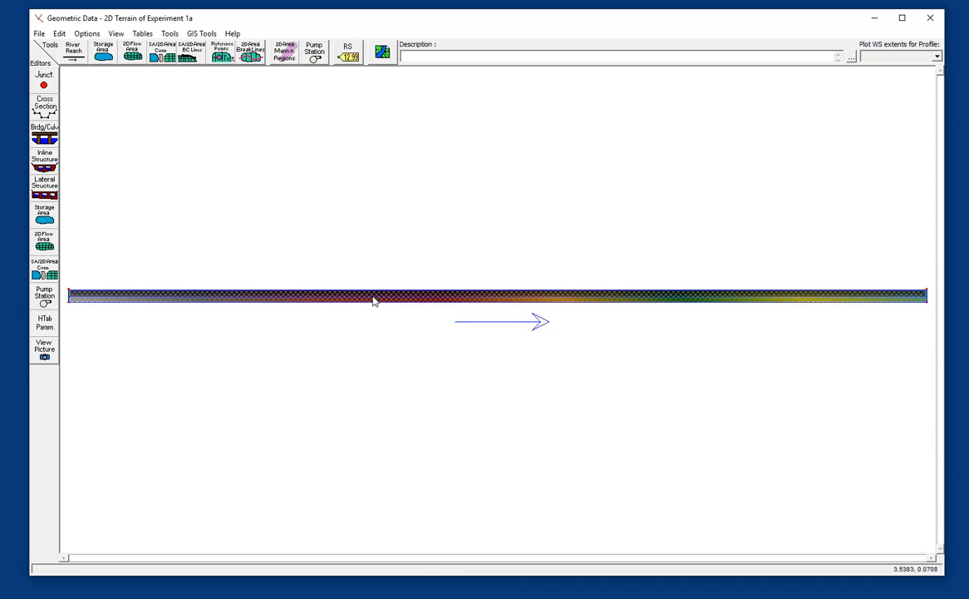
pyautogui.click(62, 34)
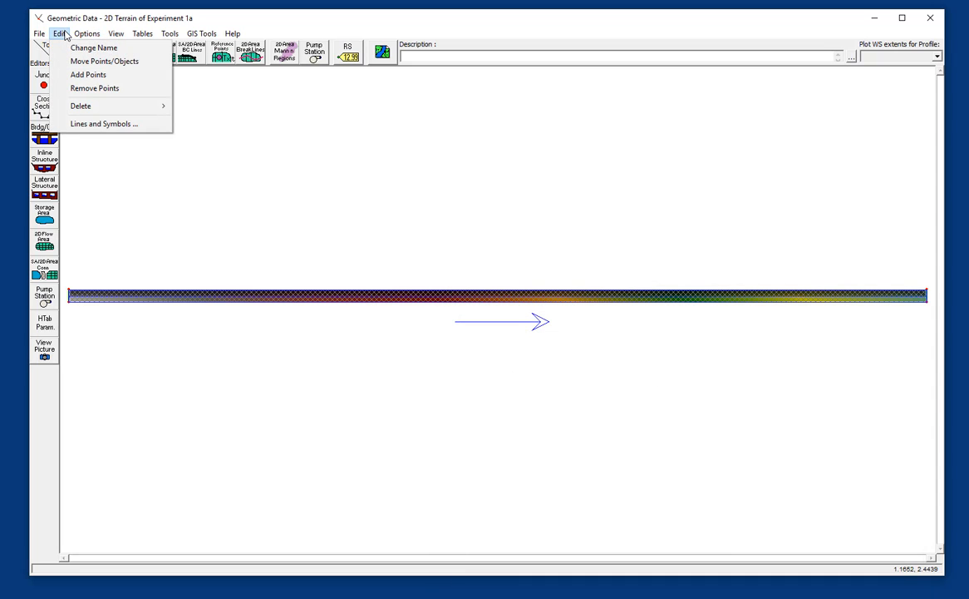
pyautogui.moveTo(82, 108)
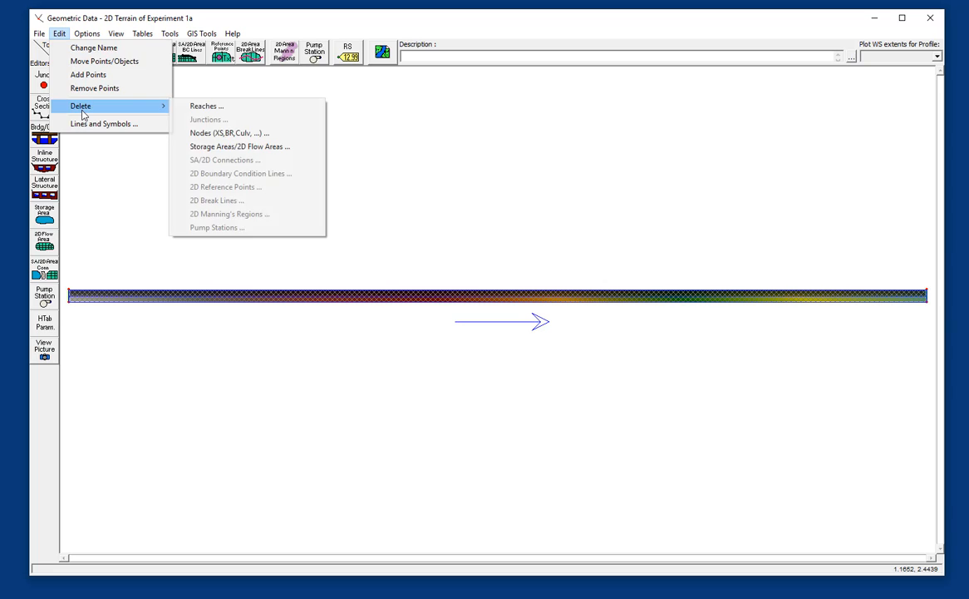
pyautogui.click(190, 108)
pyautogui.click(266, 335)
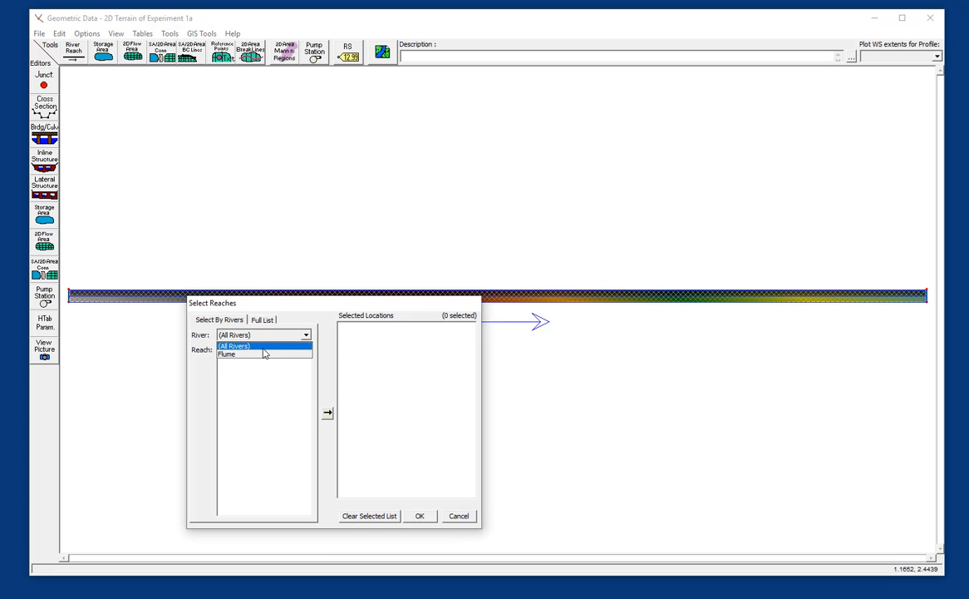
pyautogui.click(264, 353)
pyautogui.click(328, 414)
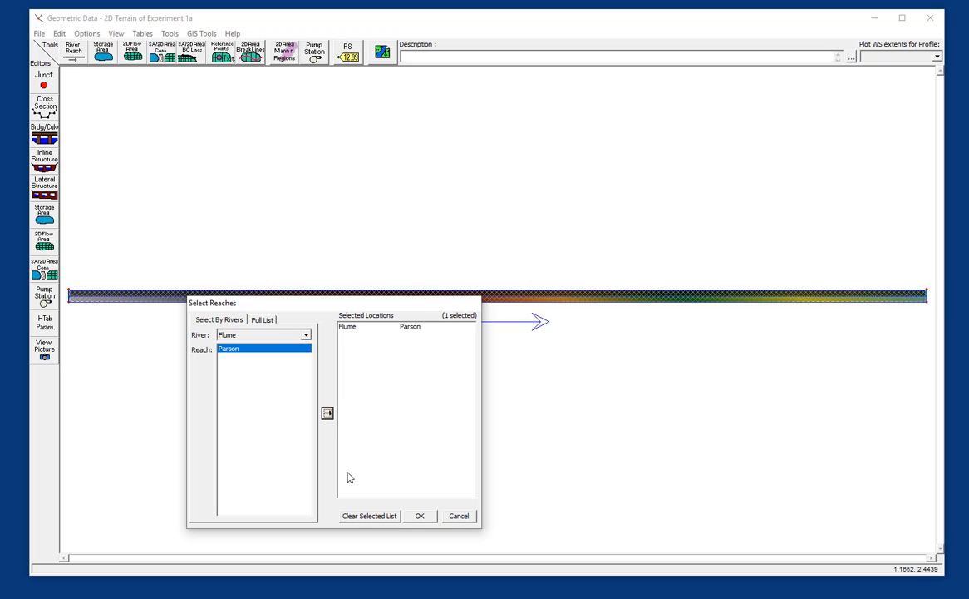
pyautogui.click(419, 517)
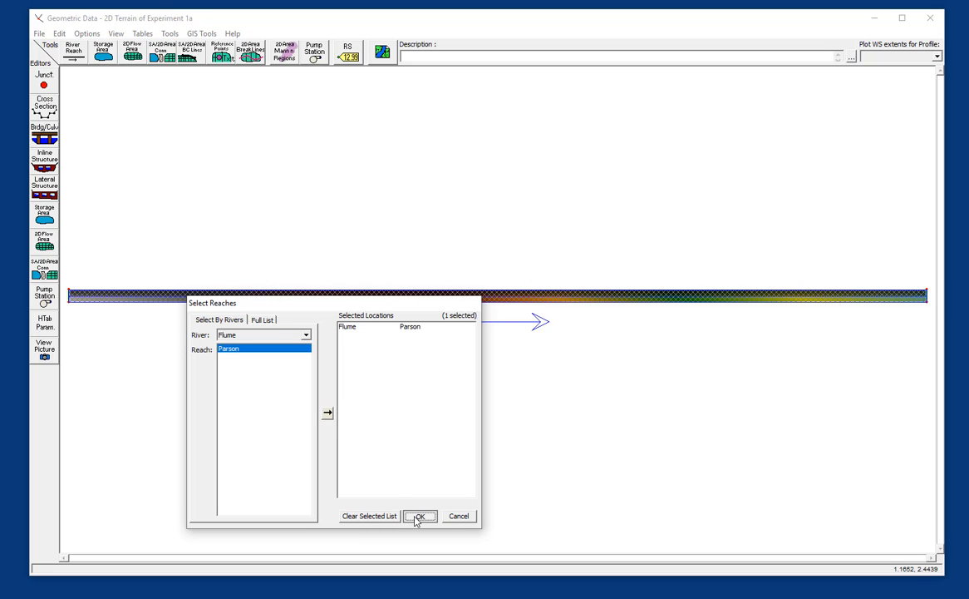
pyautogui.click(329, 444)
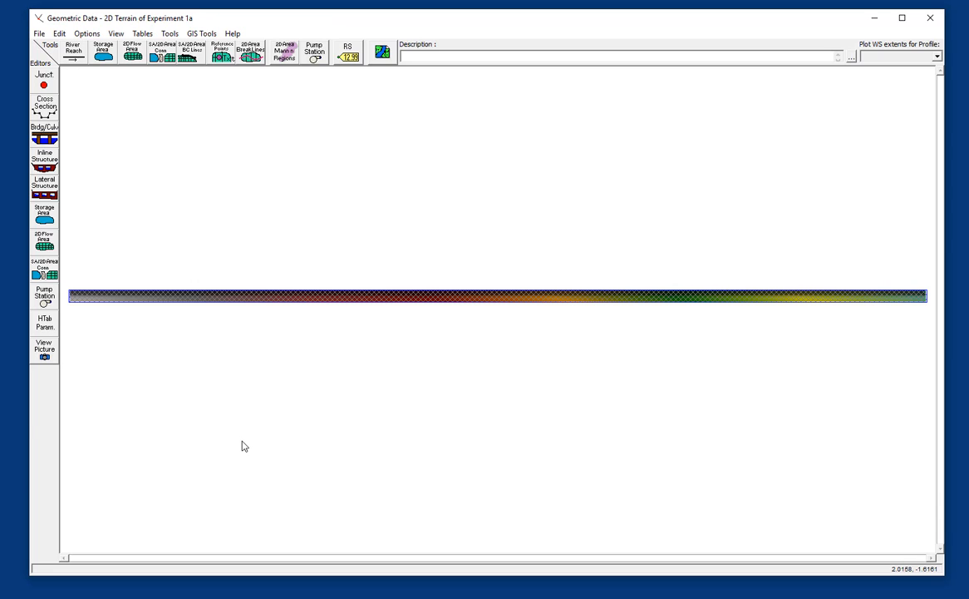
# - Draw an SA/2D boundary condition line along the mesh's upstream edge, from lower to upper corner, and name it US
pyautogui.click(192, 58)
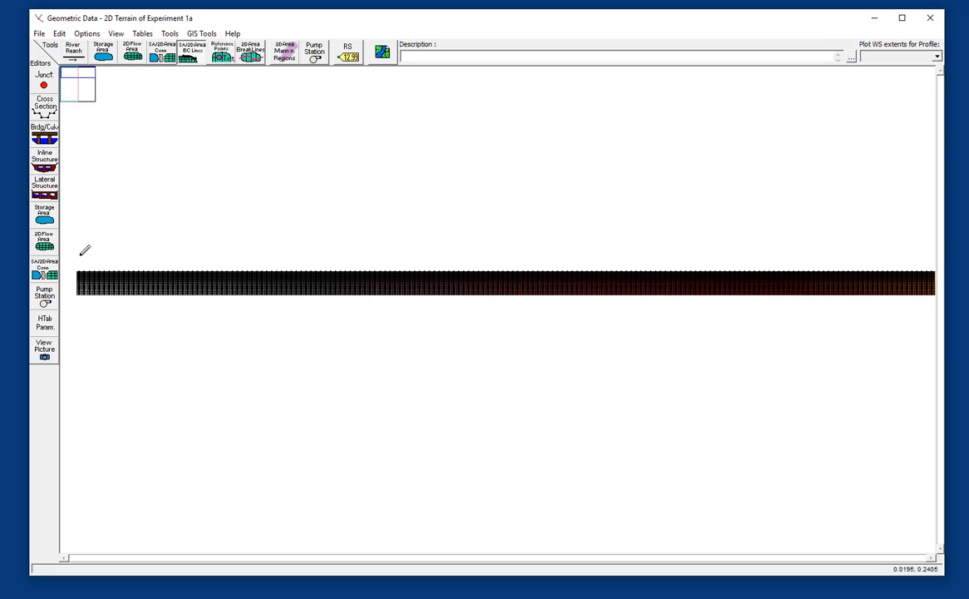
pyautogui.scroll(1, 92, 258)
pyautogui.scroll(1, 97, 250)
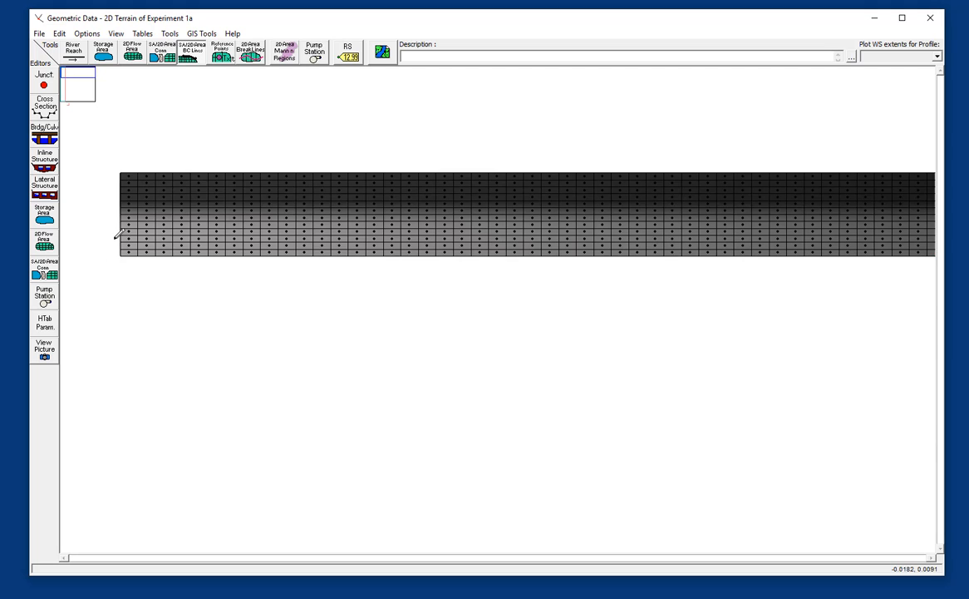
pyautogui.scroll(1, 129, 190)
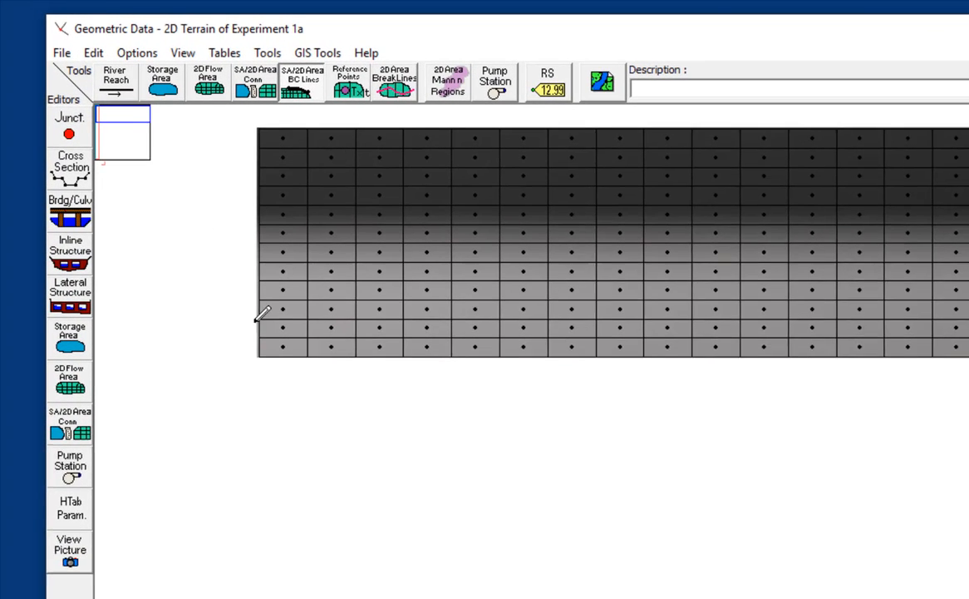
pyautogui.click(269, 369)
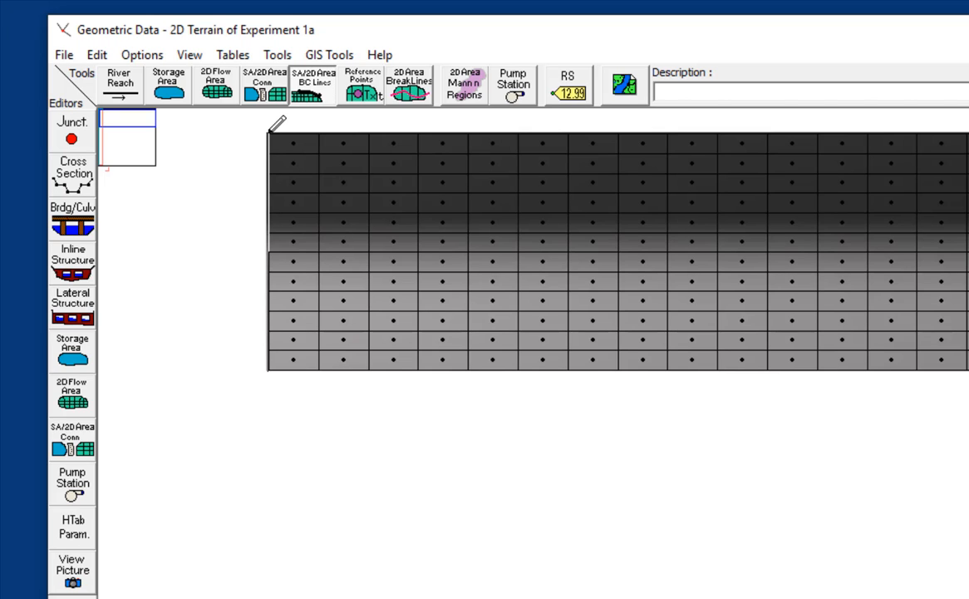
pyautogui.doubleClick(269, 132)
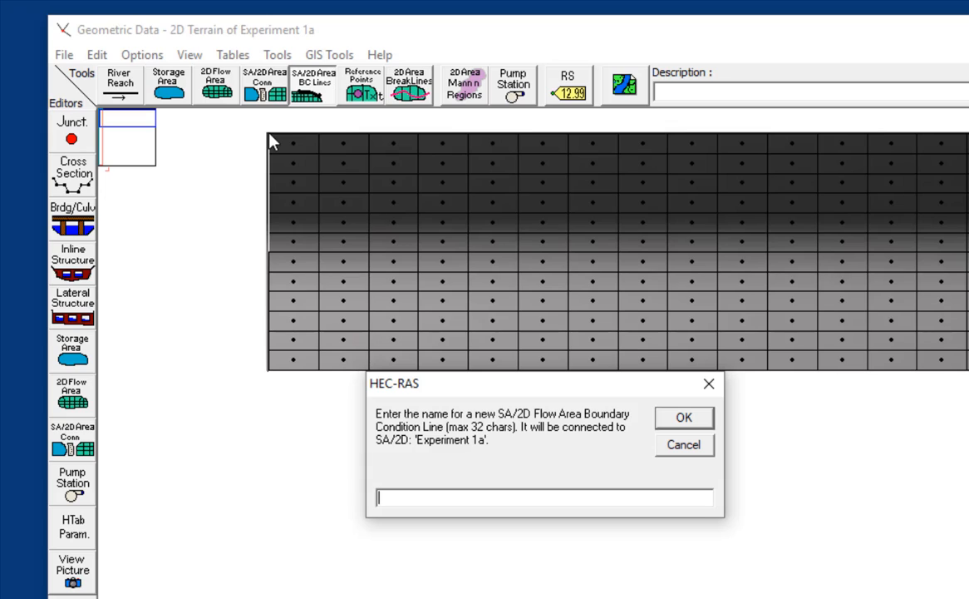
pyautogui.write('US')
pyautogui.click(684, 418)
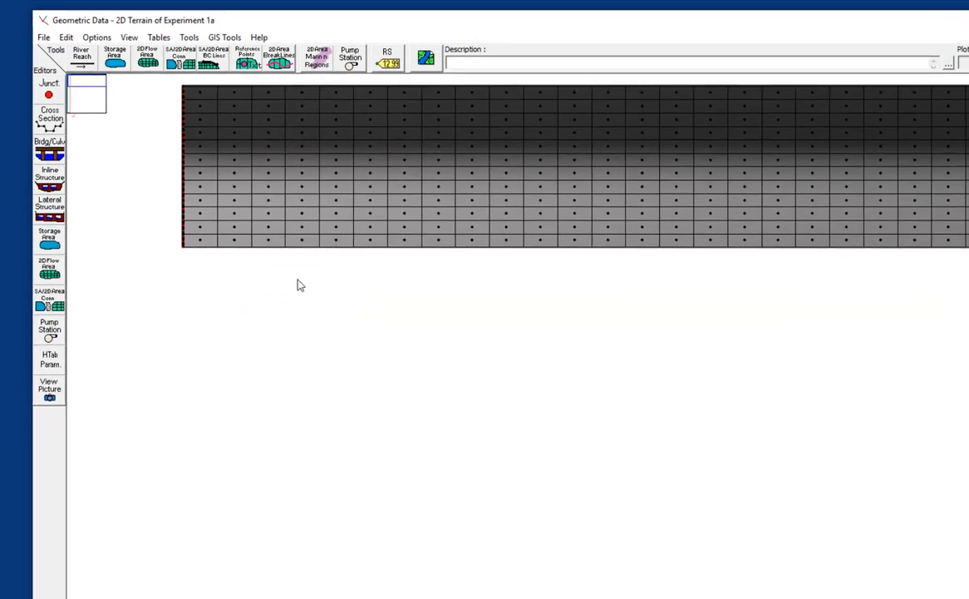
# - Draw an SA/2D boundary condition line along the mesh's downstream edge, from lower to upper corner, and name it DS
pyautogui.rightClick(436, 409)
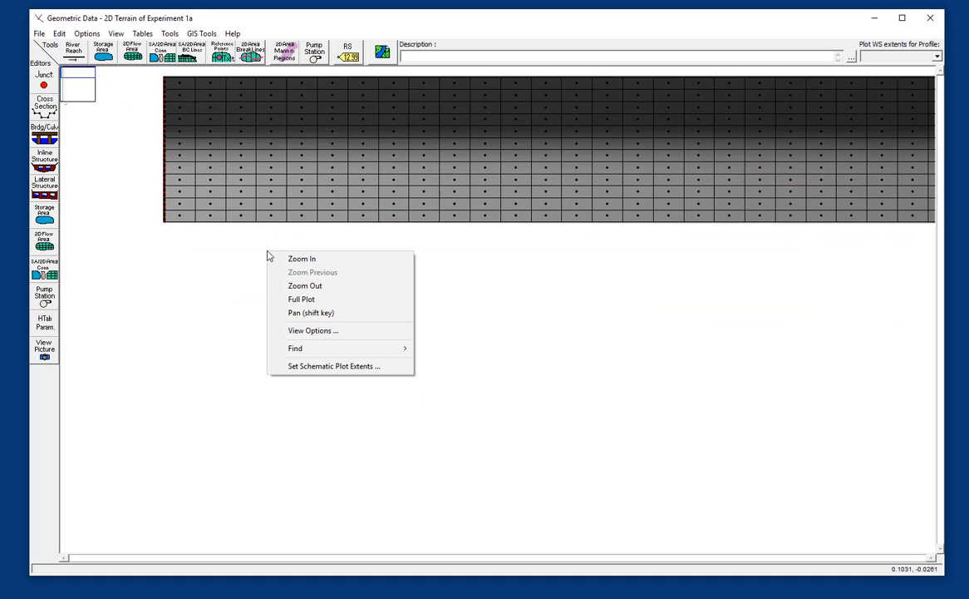
pyautogui.click(313, 301)
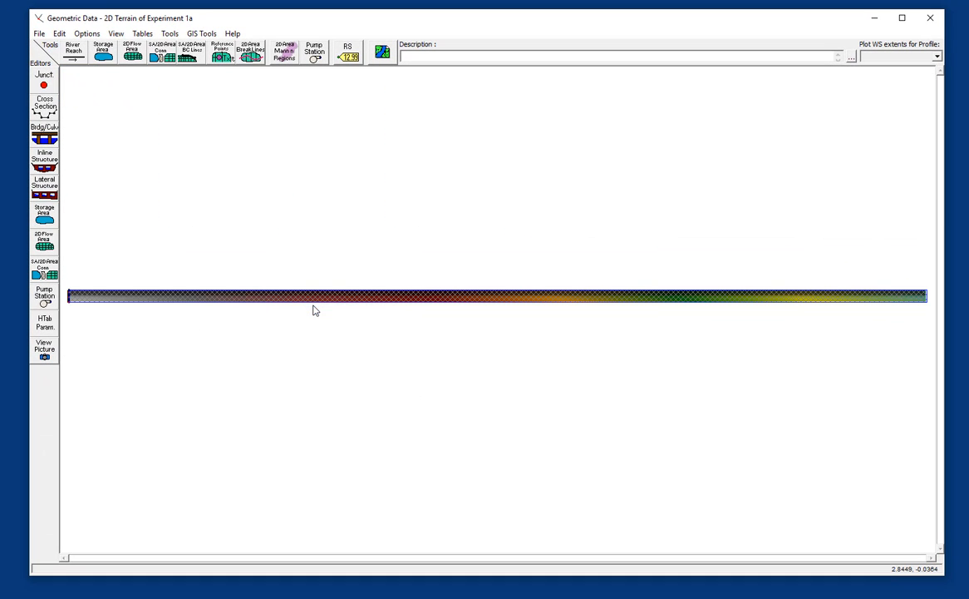
pyautogui.rightClick(683, 272)
pyautogui.click(715, 280)
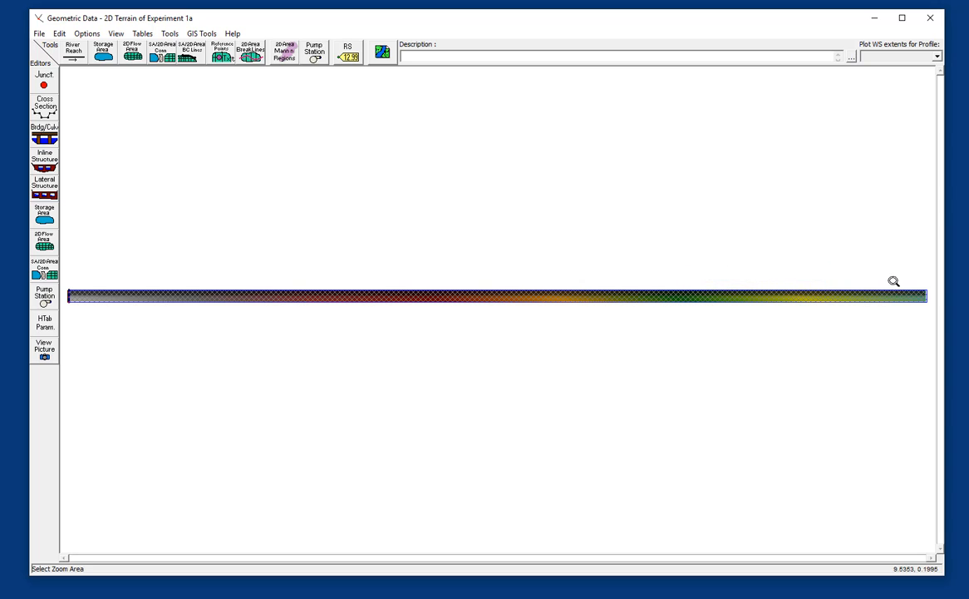
pyautogui.moveTo(912, 281); pyautogui.dragTo(931, 320)
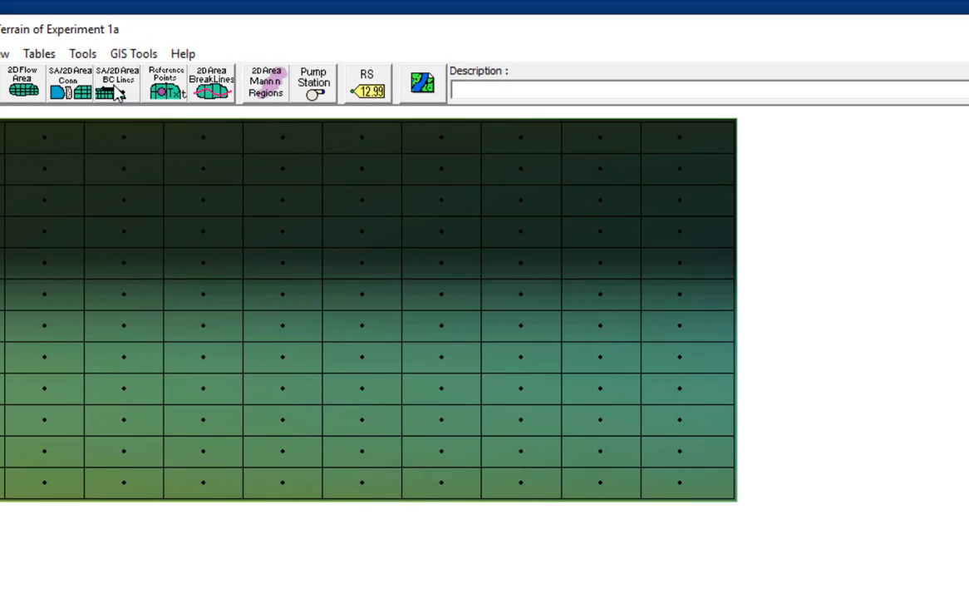
pyautogui.click(191, 52)
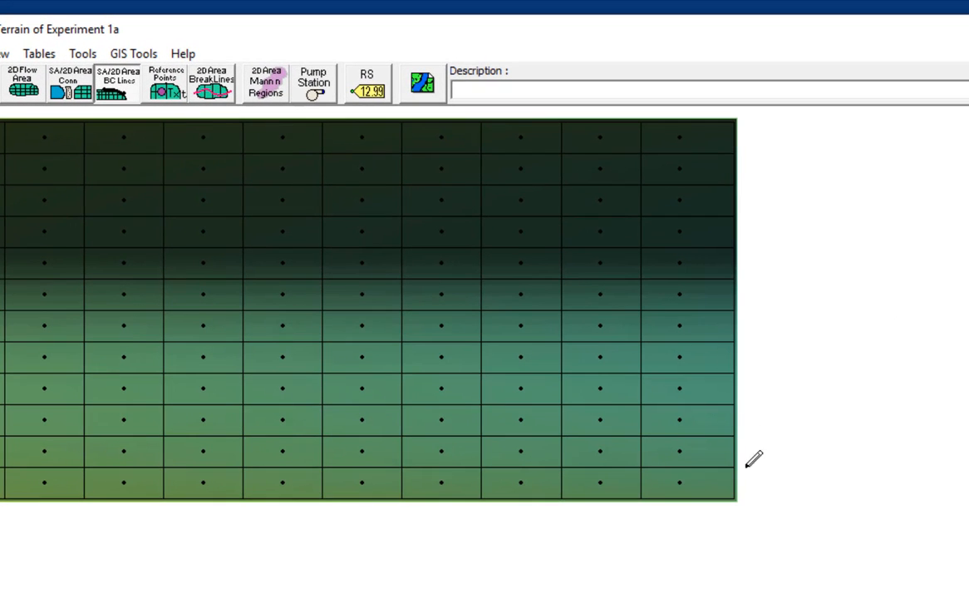
pyautogui.click(737, 498)
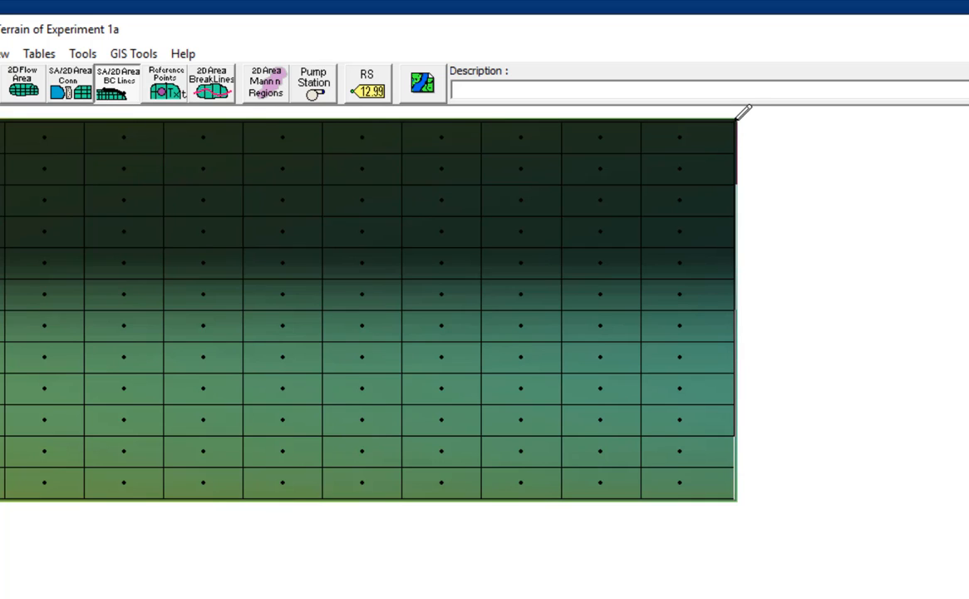
pyautogui.doubleClick(737, 125)
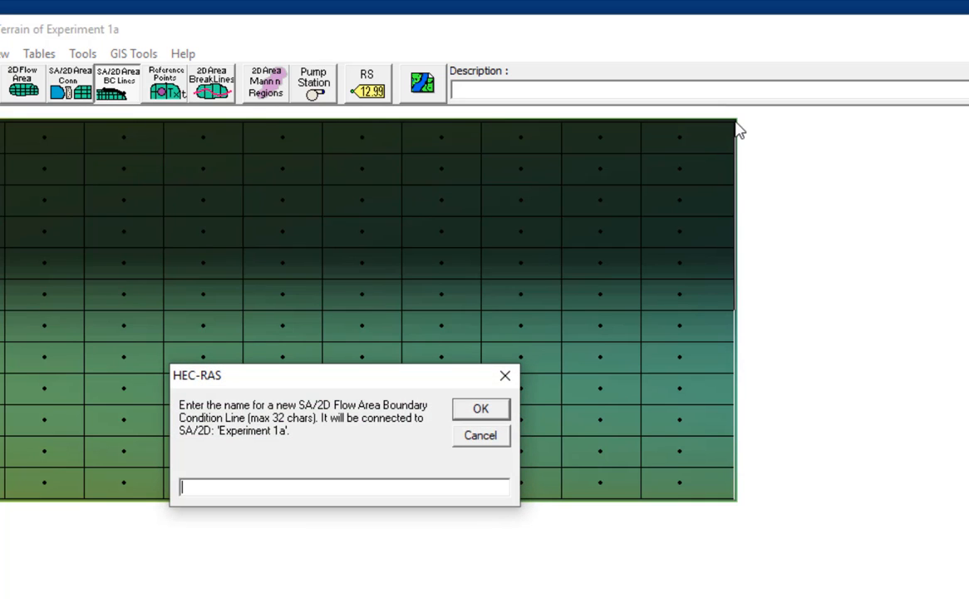
pyautogui.write('DS')
pyautogui.press('Return')
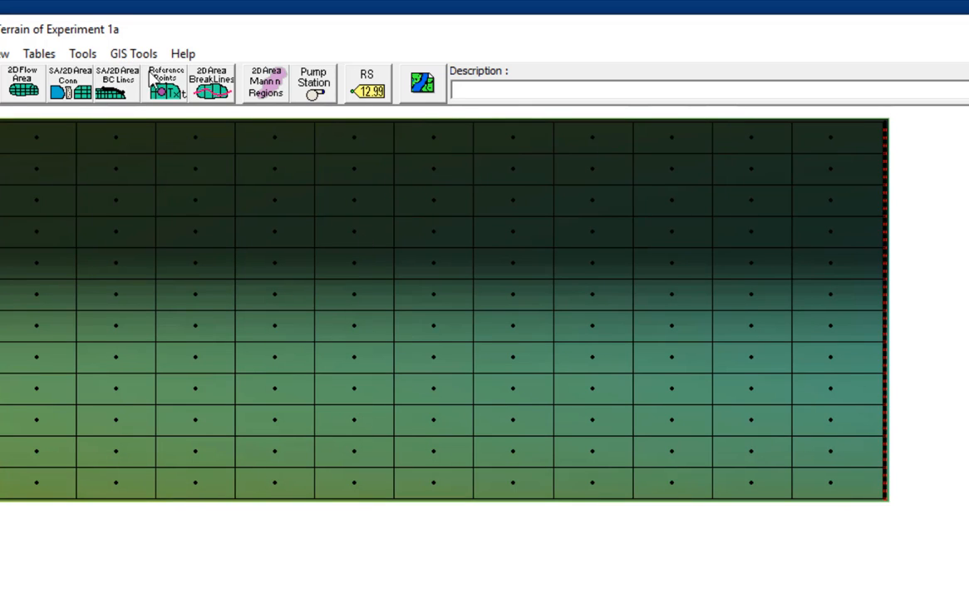
# - Set the boundary line coordinates to (0.0025, 0.002) and (0.0025, 0.144) for US, and (9.998, 0.002) and (9.998, 0.144) for DS, then close the geometry editor
pyautogui.click(83, 53)
pyautogui.click(131, 55)
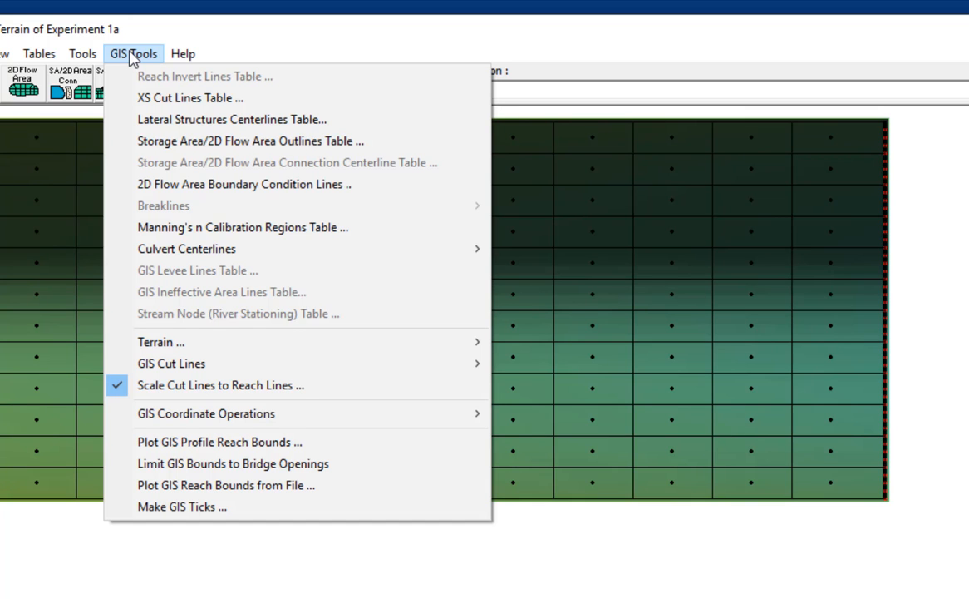
pyautogui.click(154, 191)
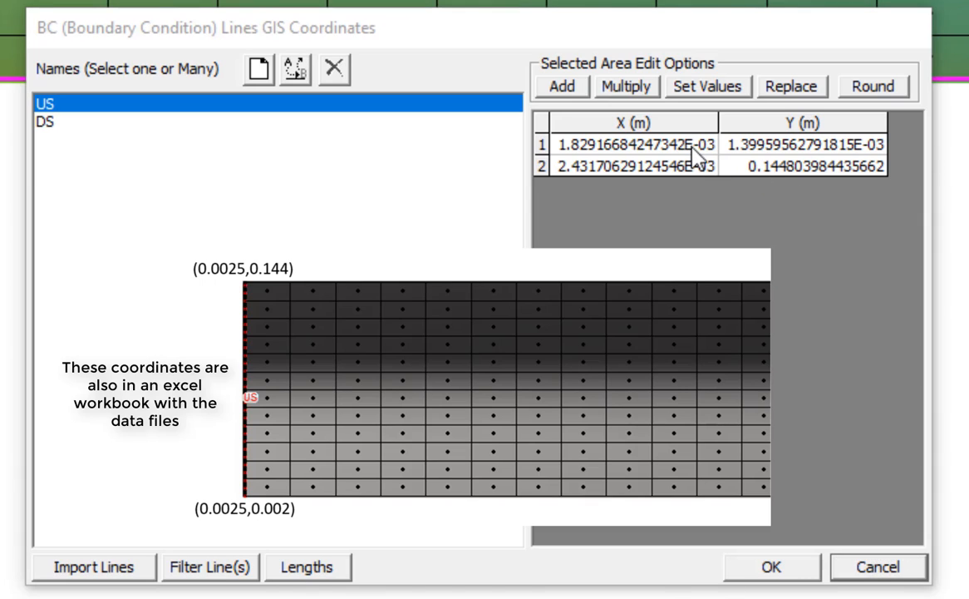
pyautogui.moveTo(637, 144); pyautogui.dragTo(748, 164)
pyautogui.write('0.0025\t0.002 0.0025\t0.144')
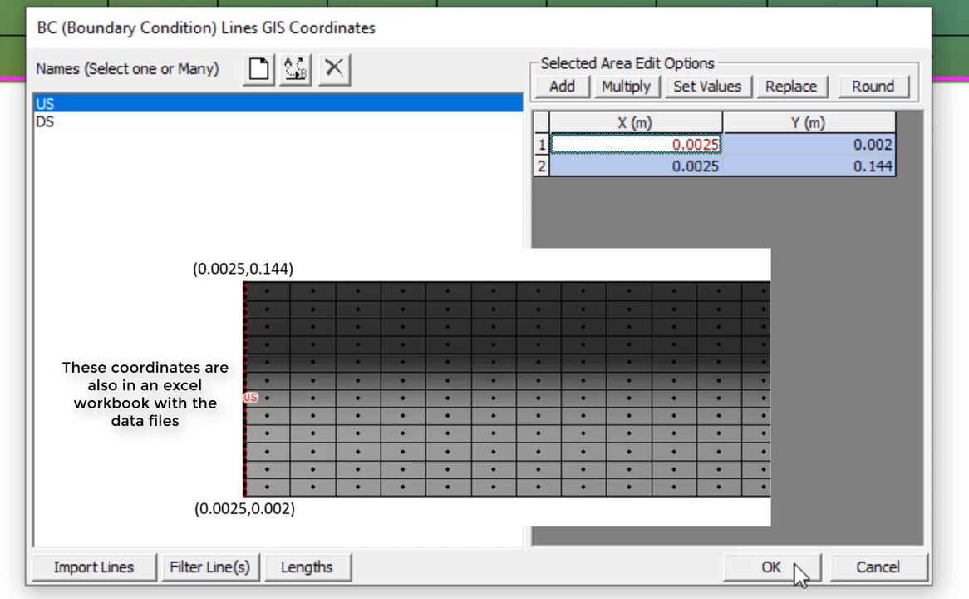
pyautogui.click(131, 120)
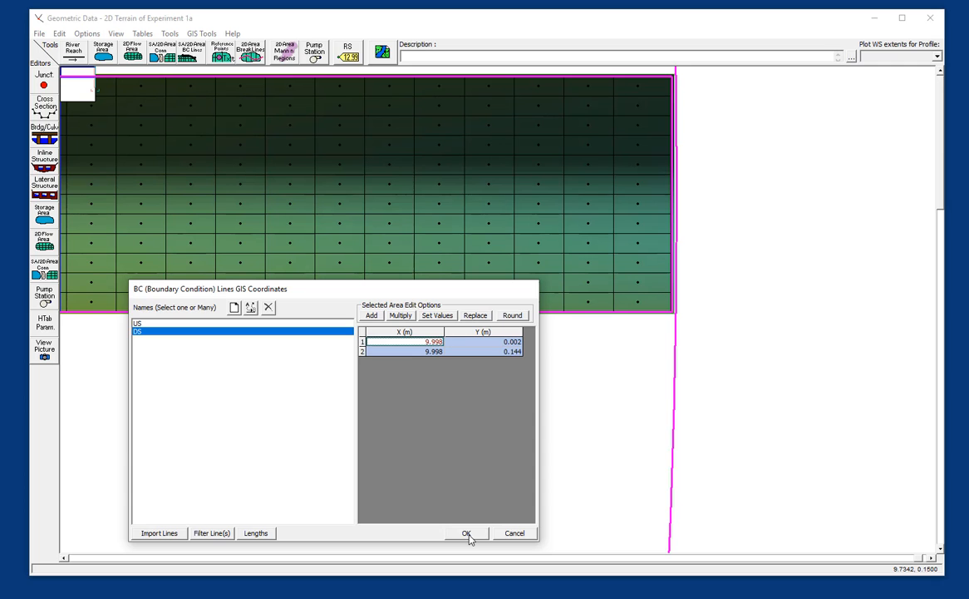
pyautogui.click(771, 566)
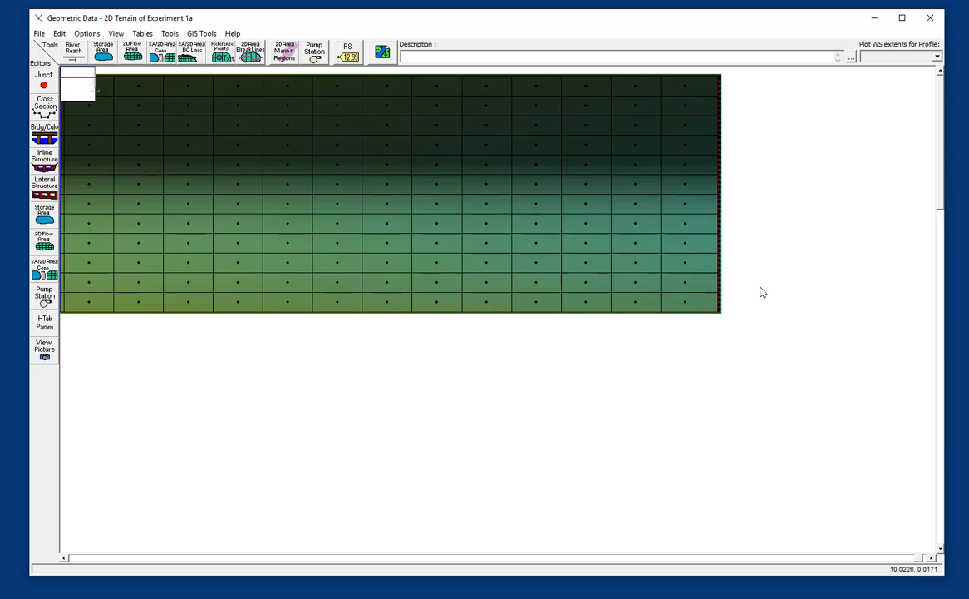
pyautogui.click(936, 27)
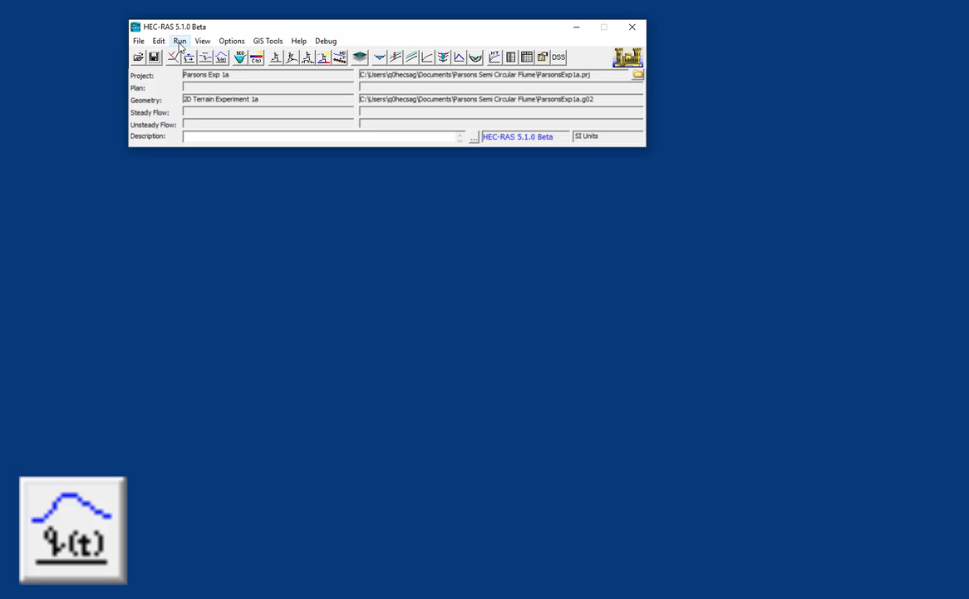
# - In the unsteady flow data, assign a Normal Depth boundary condition with a friction slope of 0.1857 to the DS line
pyautogui.click(158, 41)
pyautogui.click(223, 60)
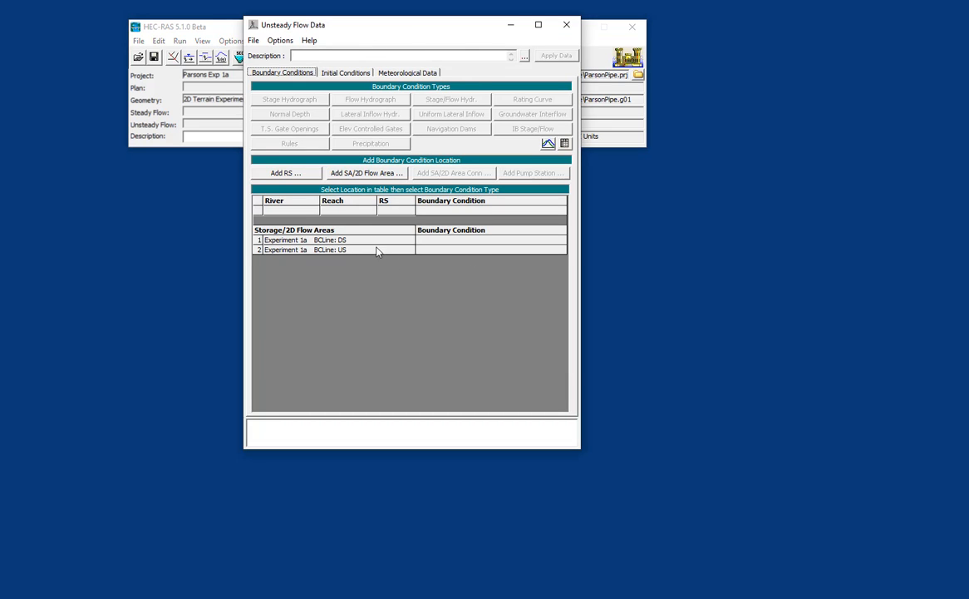
pyautogui.click(446, 242)
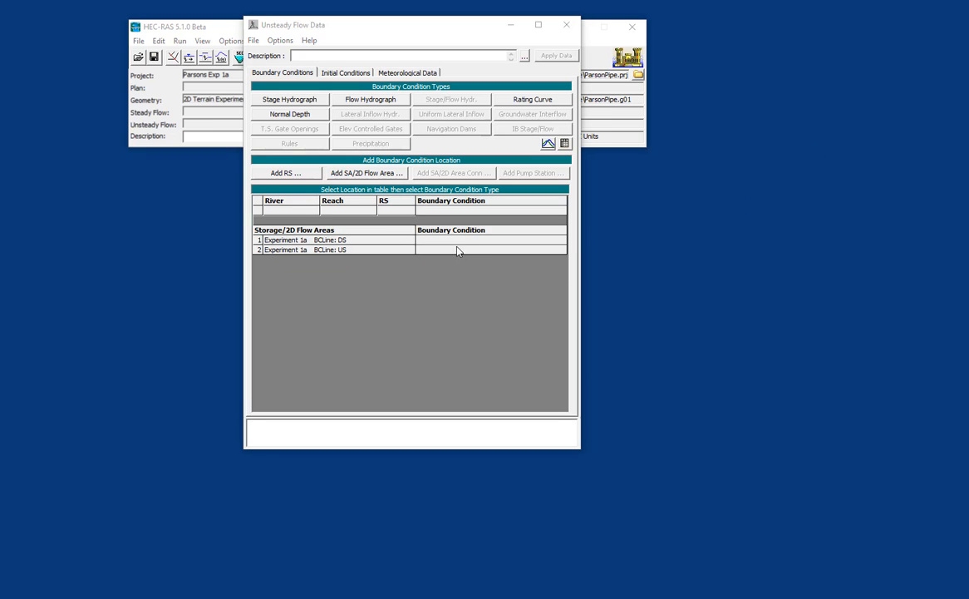
pyautogui.click(456, 244)
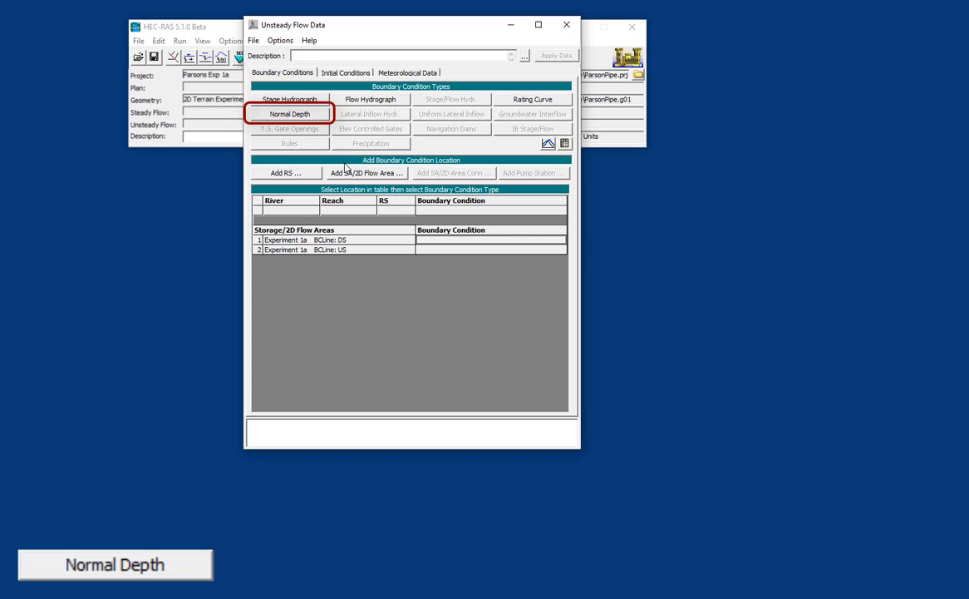
pyautogui.click(307, 115)
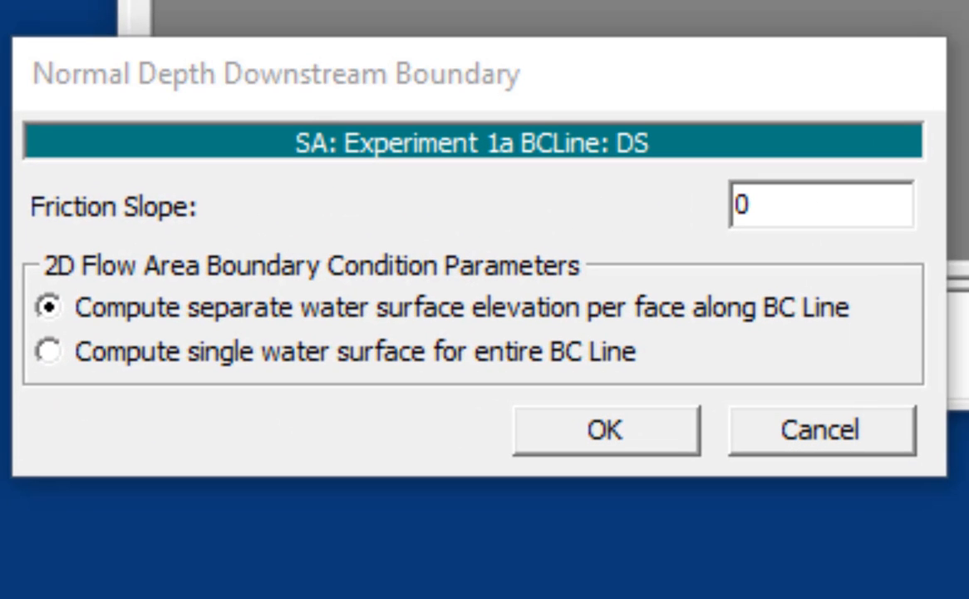
pyautogui.moveTo(810, 204); pyautogui.dragTo(655, 198)
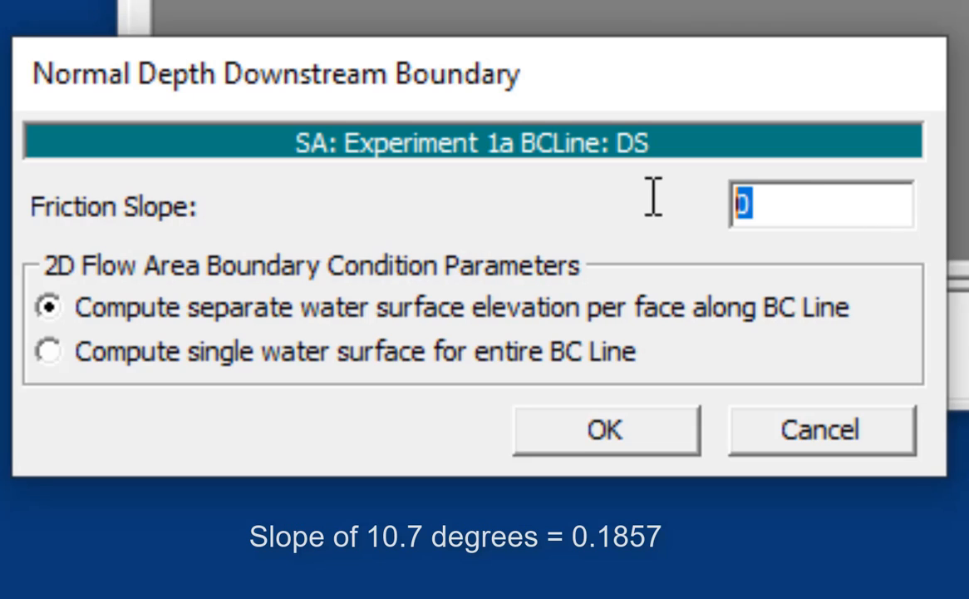
pyautogui.write('0.1857')
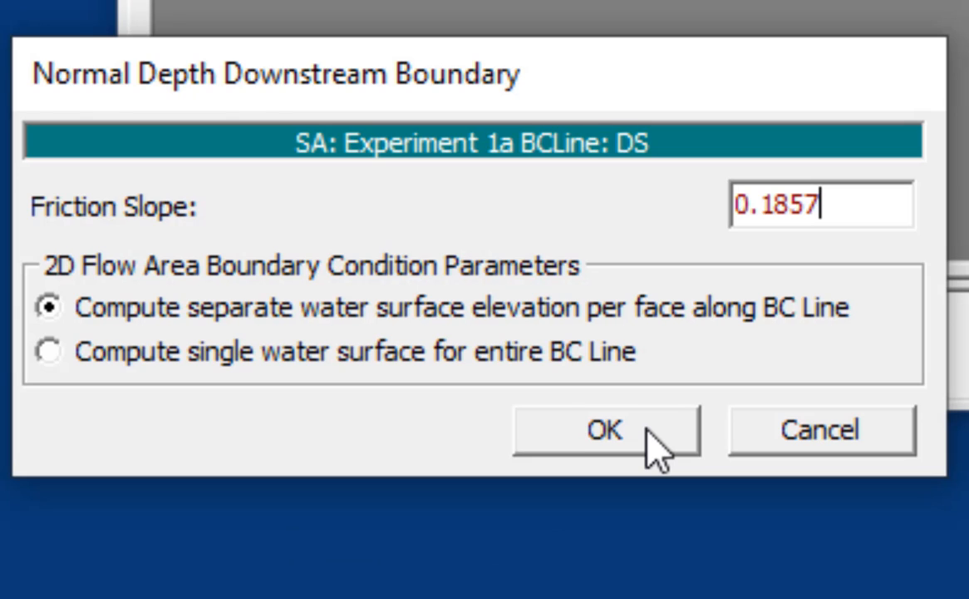
pyautogui.click(647, 431)
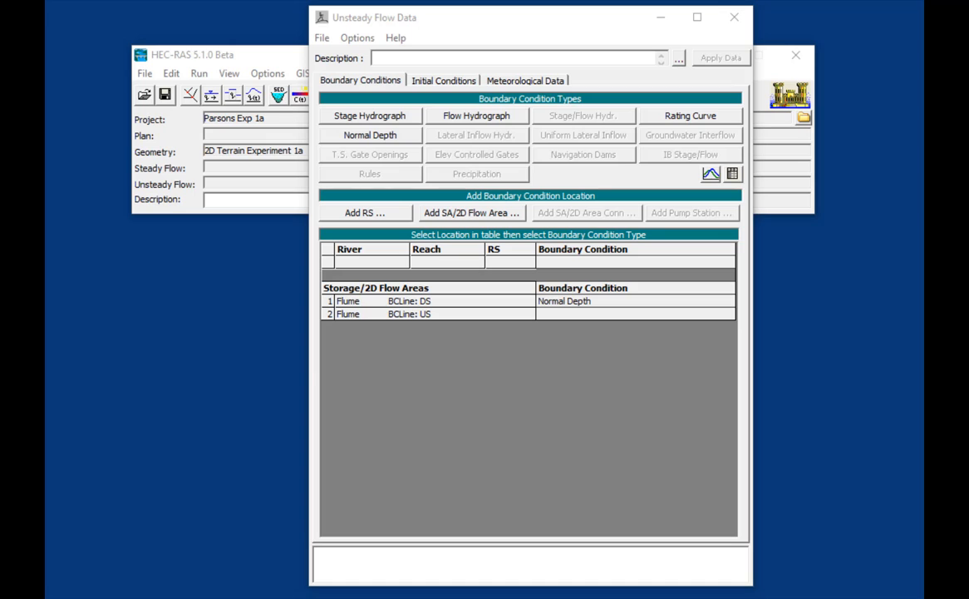
# - Assign a Flow Hydrograph to the US line, enter a flow of 1.89 in rows 1 and 100, and interpolate the missing values
pyautogui.click(614, 317)
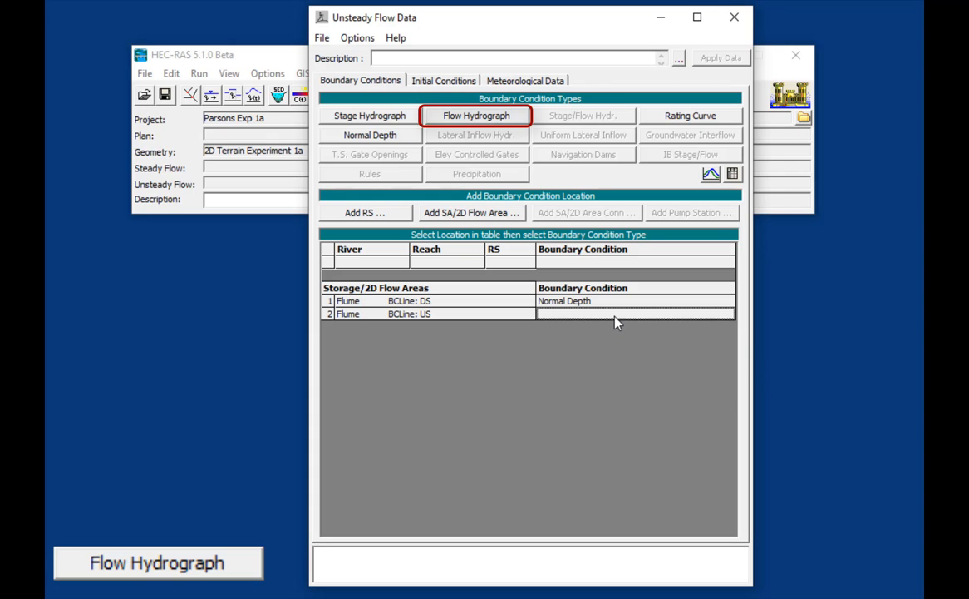
pyautogui.click(502, 122)
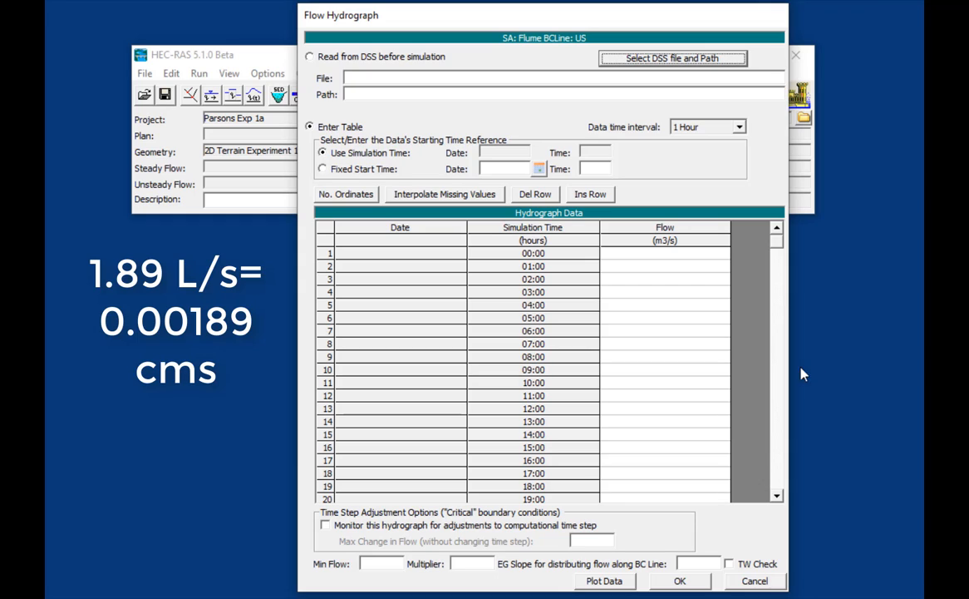
pyautogui.click(710, 256)
pyautogui.write('1')
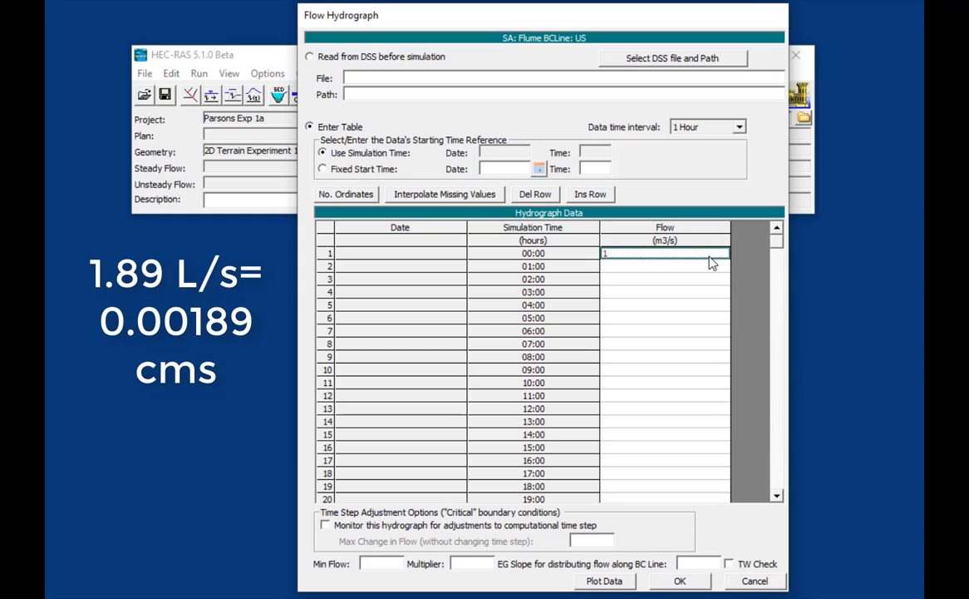
pyautogui.write('.89')
pyautogui.moveTo(778, 247); pyautogui.dragTo(782, 512)
pyautogui.click(669, 487)
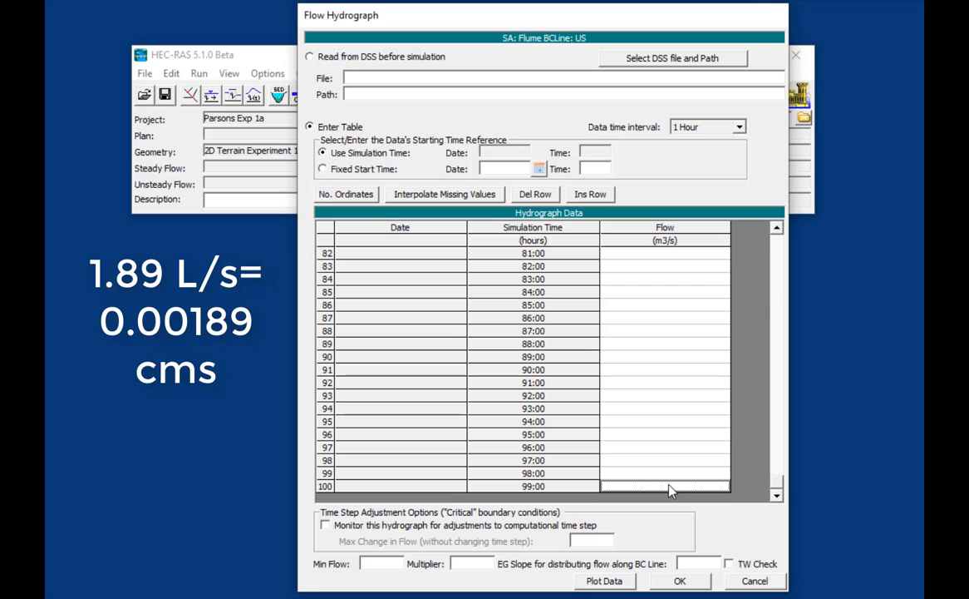
pyautogui.write('1.89')
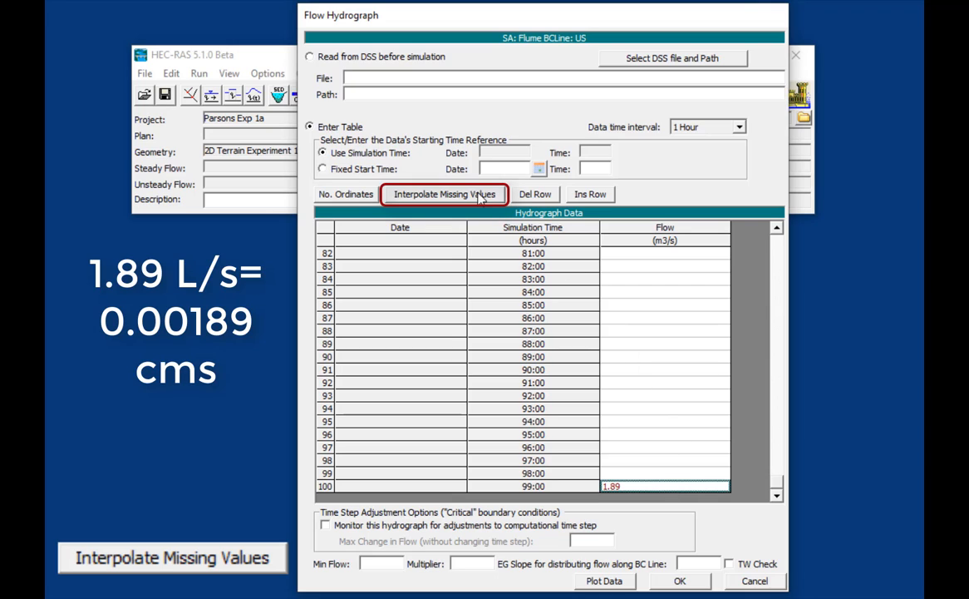
pyautogui.click(485, 194)
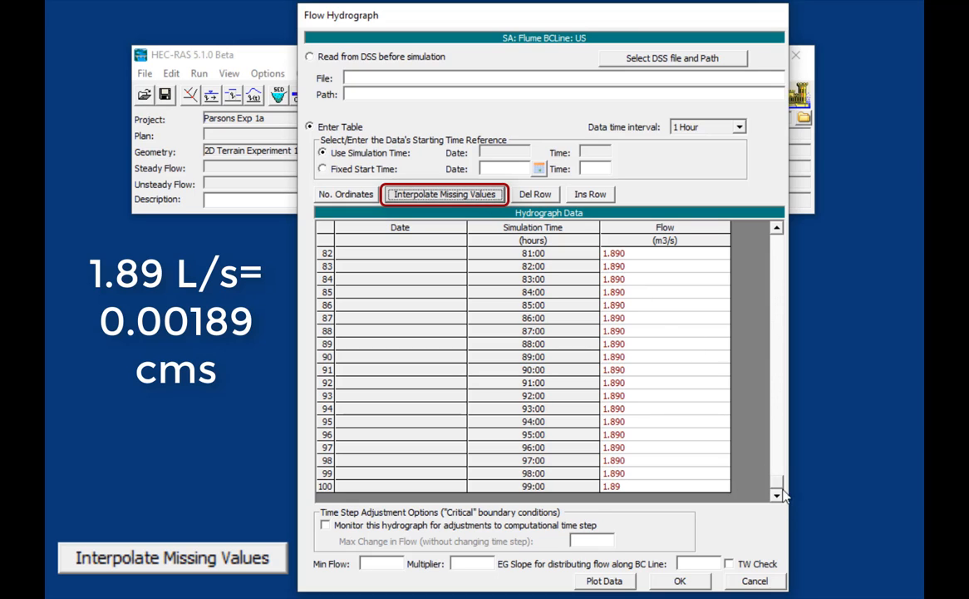
# - Give the US hydrograph a multiplier of 0.001 and an EG slope of 0.1857, enable TW Check, and accept the hydrograph
pyautogui.moveTo(777, 481); pyautogui.dragTo(794, 196)
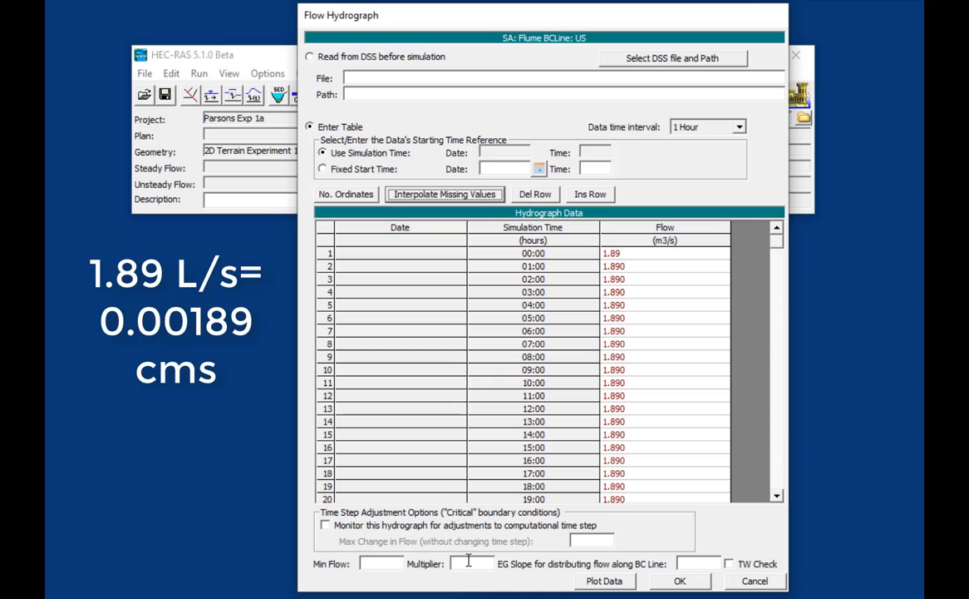
pyautogui.click(468, 561)
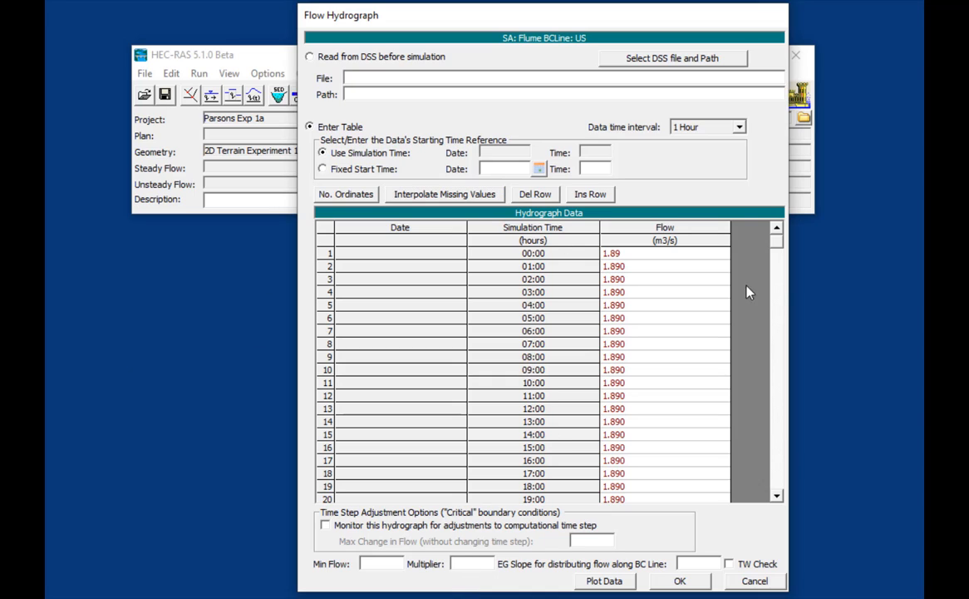
pyautogui.write('0.001')
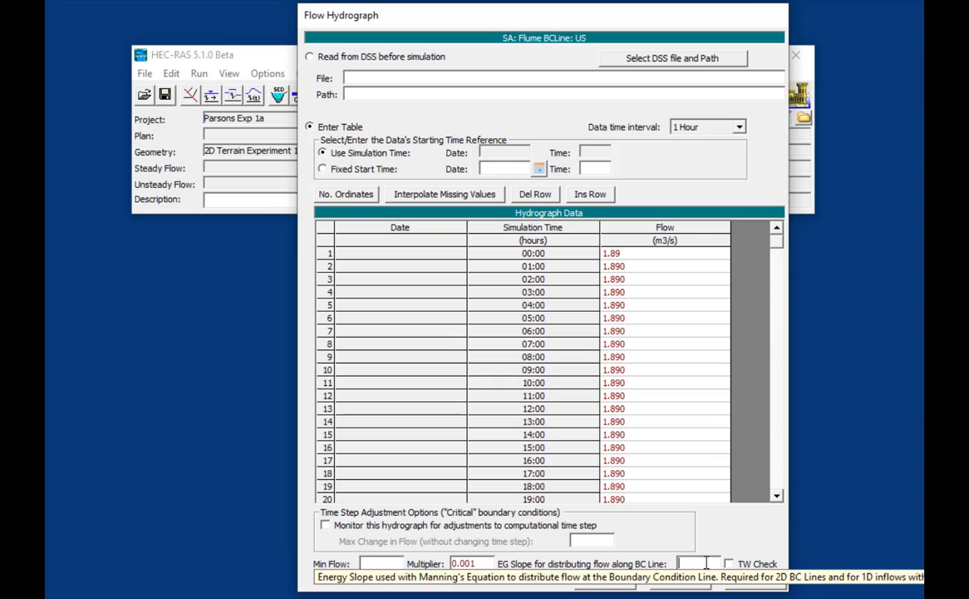
pyautogui.write('0.')
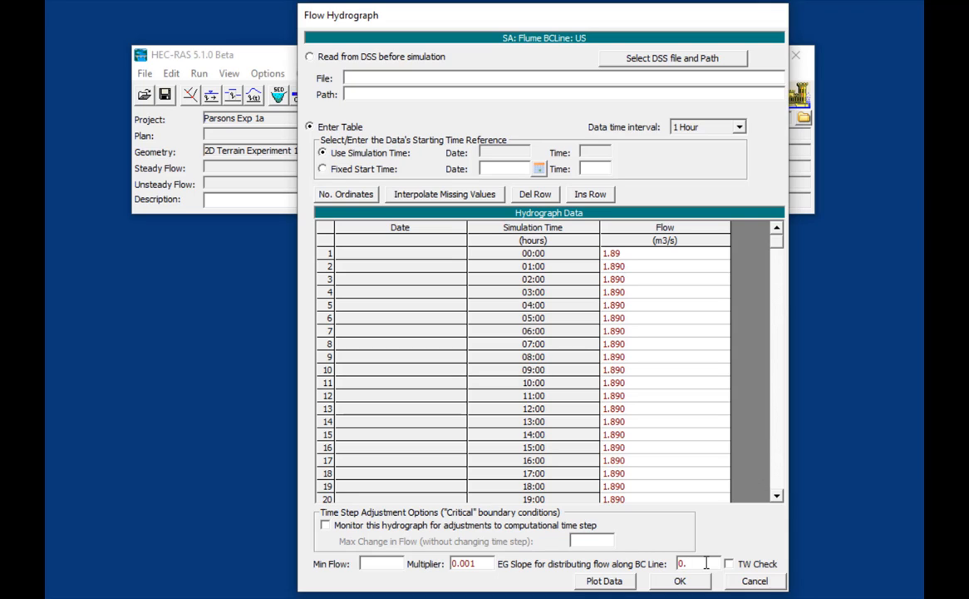
pyautogui.write('1857')
pyautogui.click(728, 564)
pyautogui.click(680, 581)
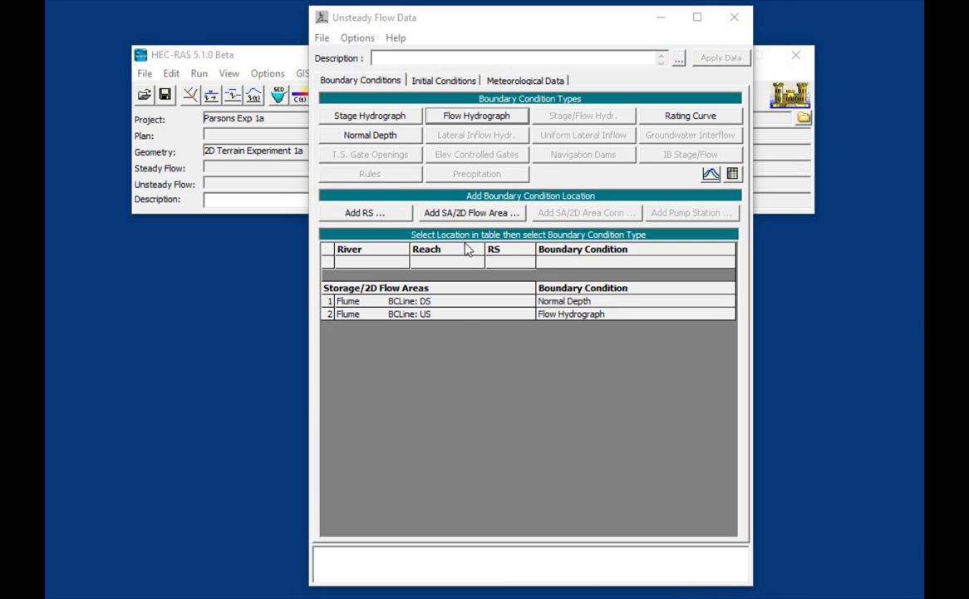
# - Save the unsteady flow data under the title Water Flow and close the unsteady flow editor
pyautogui.click(326, 39)
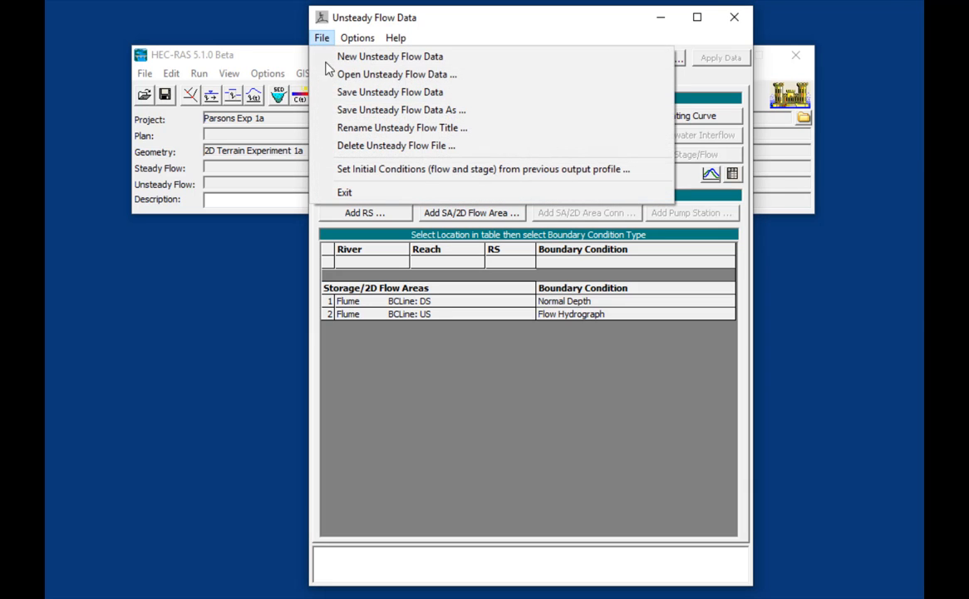
pyautogui.click(332, 116)
pyautogui.write('Water ')
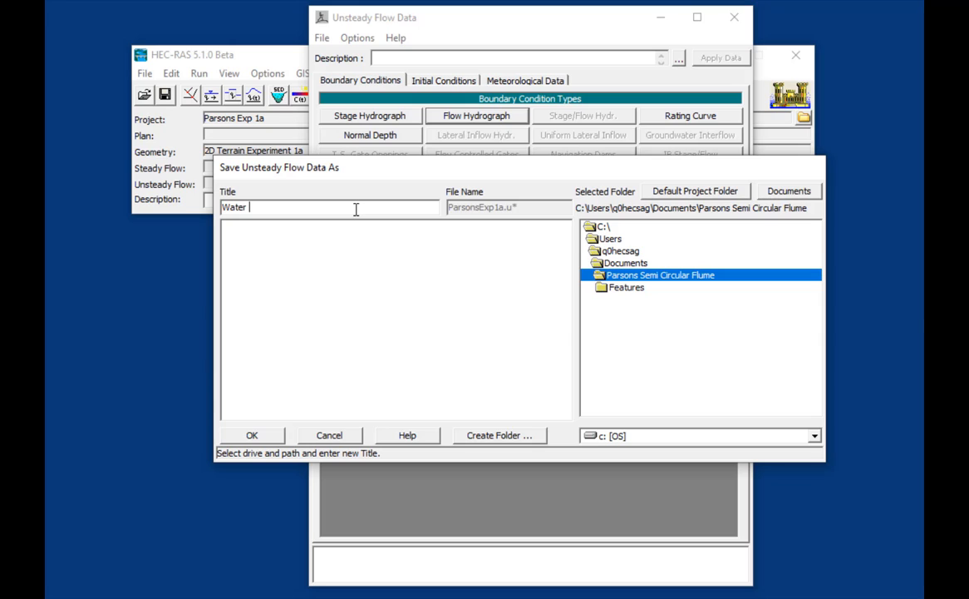
pyautogui.write('Flow')
pyautogui.click(262, 436)
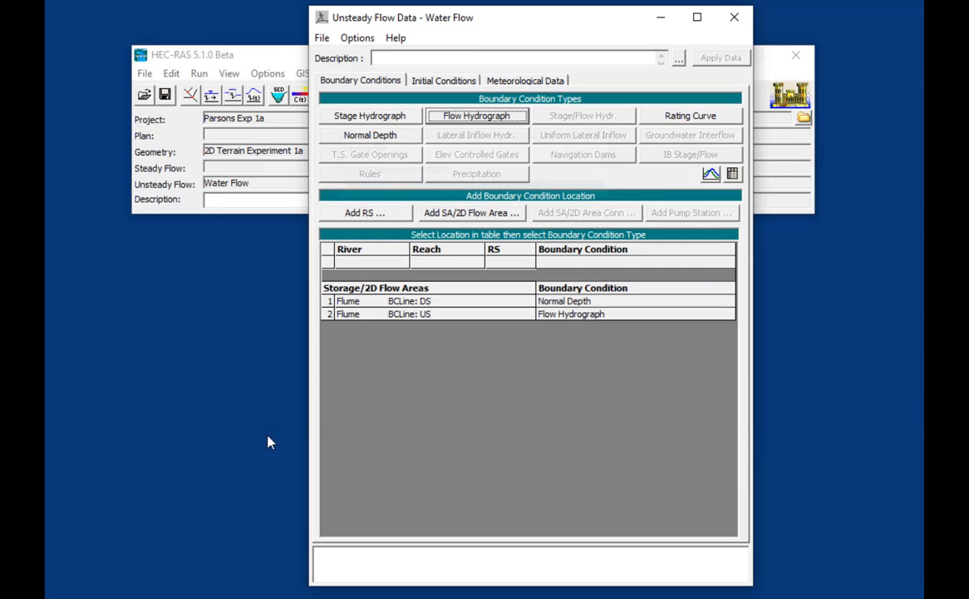
pyautogui.click(733, 24)
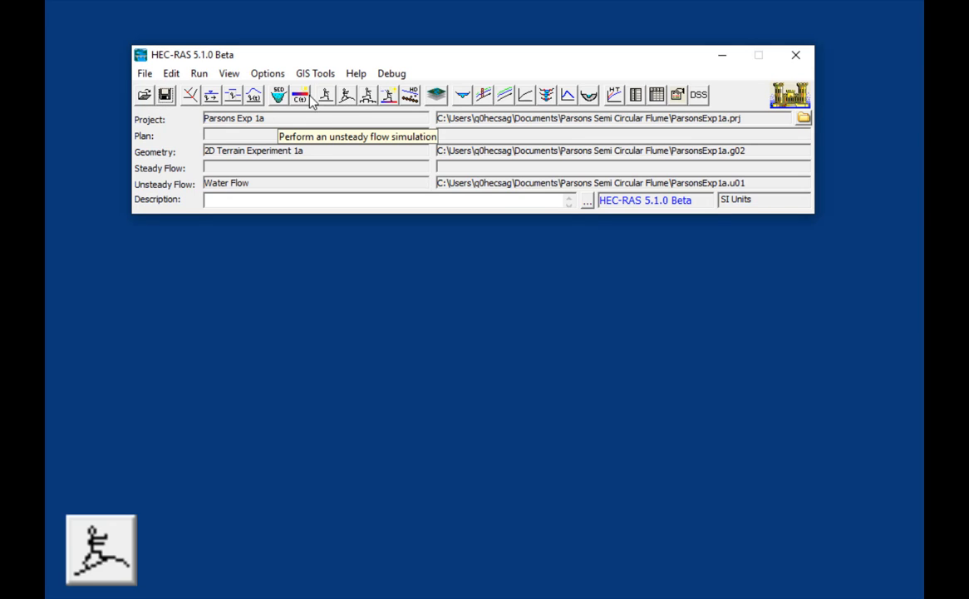
# - Open the unsteady flow analysis and save a plan titled Water Simulation with the short identifier H2O
pyautogui.click(201, 73)
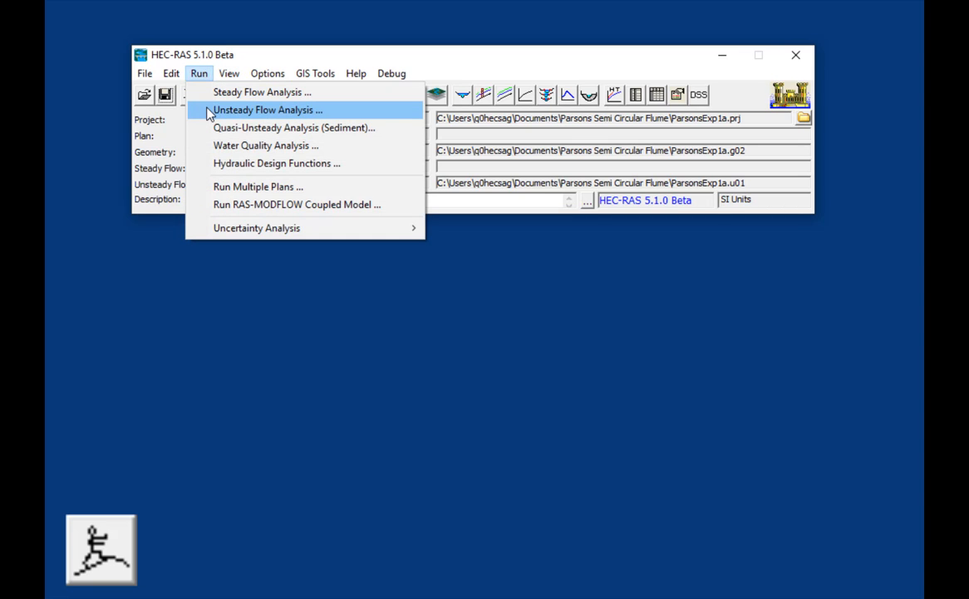
pyautogui.click(456, 171)
pyautogui.click(345, 97)
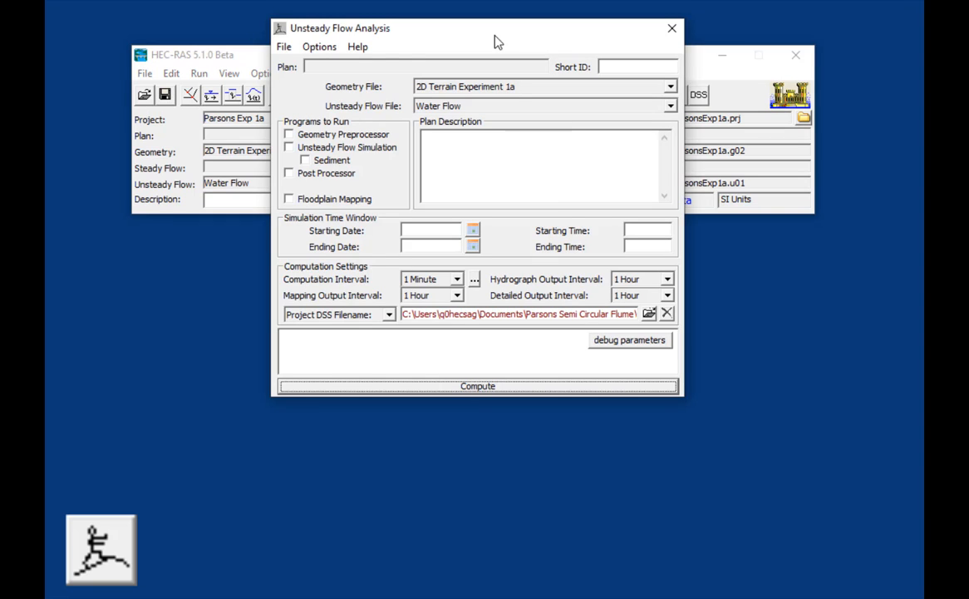
pyautogui.click(284, 47)
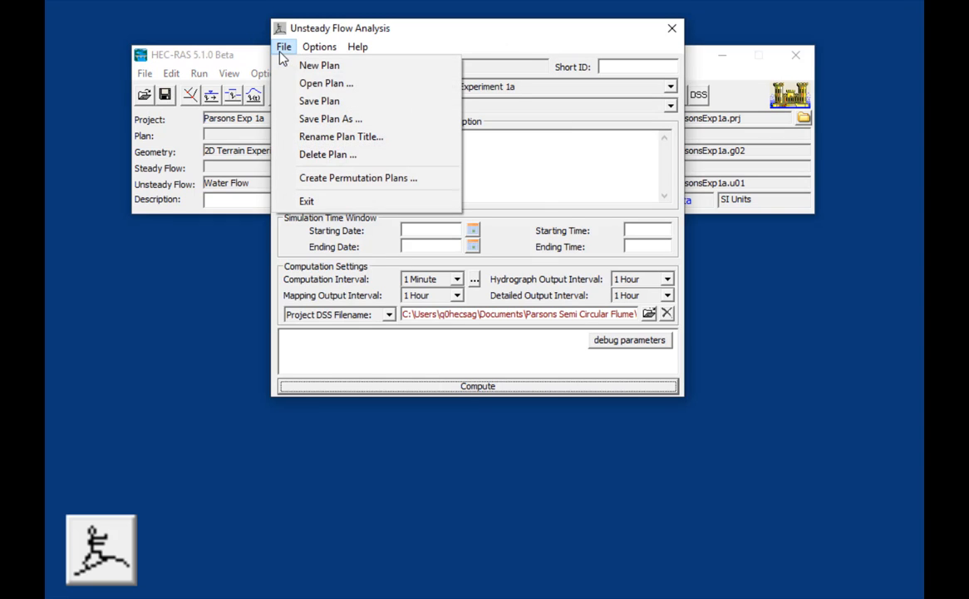
pyautogui.click(297, 118)
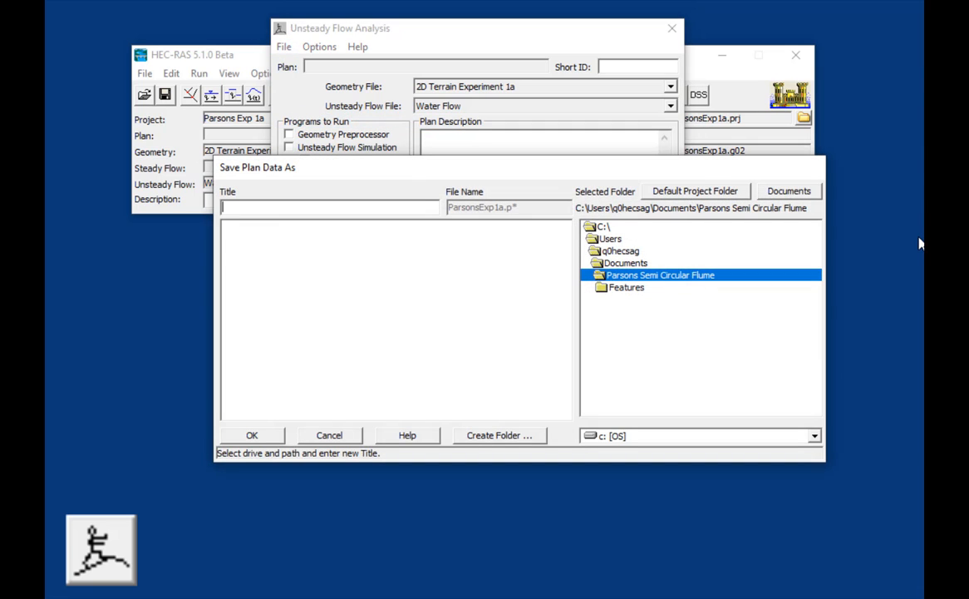
pyautogui.write('Water')
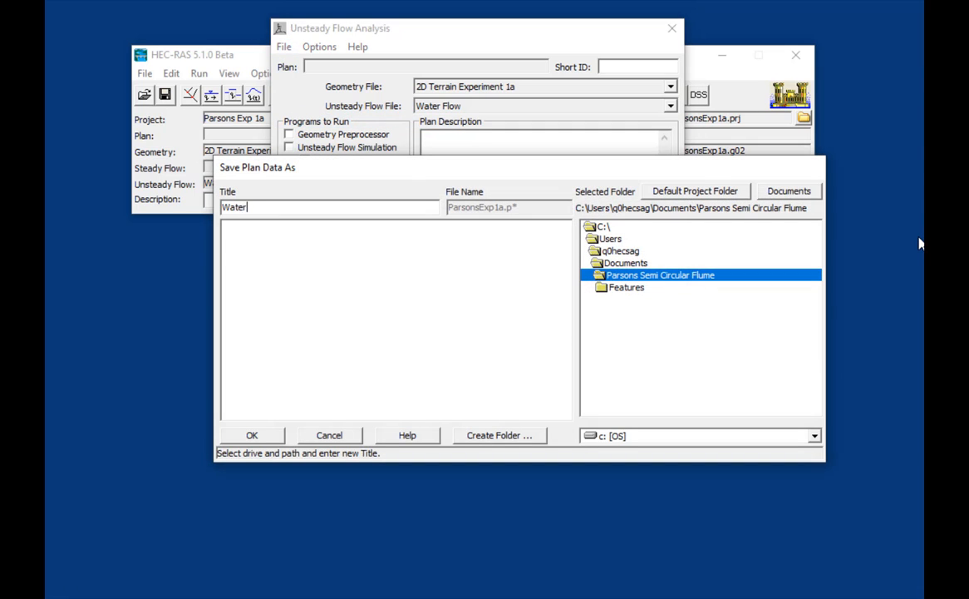
pyautogui.write(' Simulation')
pyautogui.press('Return')
pyautogui.write('H')
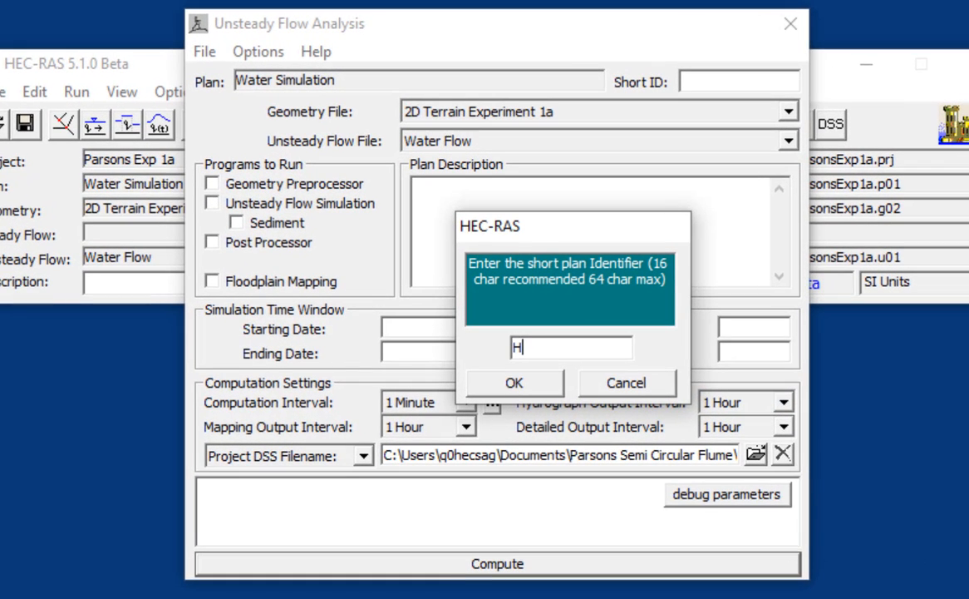
pyautogui.write('2O')
pyautogui.click(512, 383)
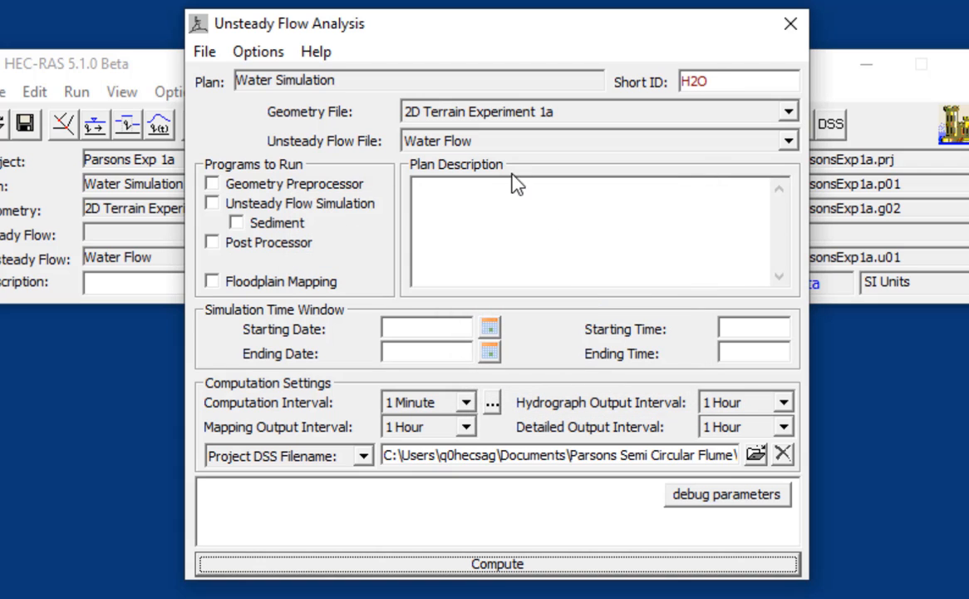
# - Enable the Geometry Preprocessor and Unsteady Flow Simulation, and set the simulation window from 05Mar2001 0000 to 05Mar2001 0001
pyautogui.click(236, 186)
pyautogui.click(231, 204)
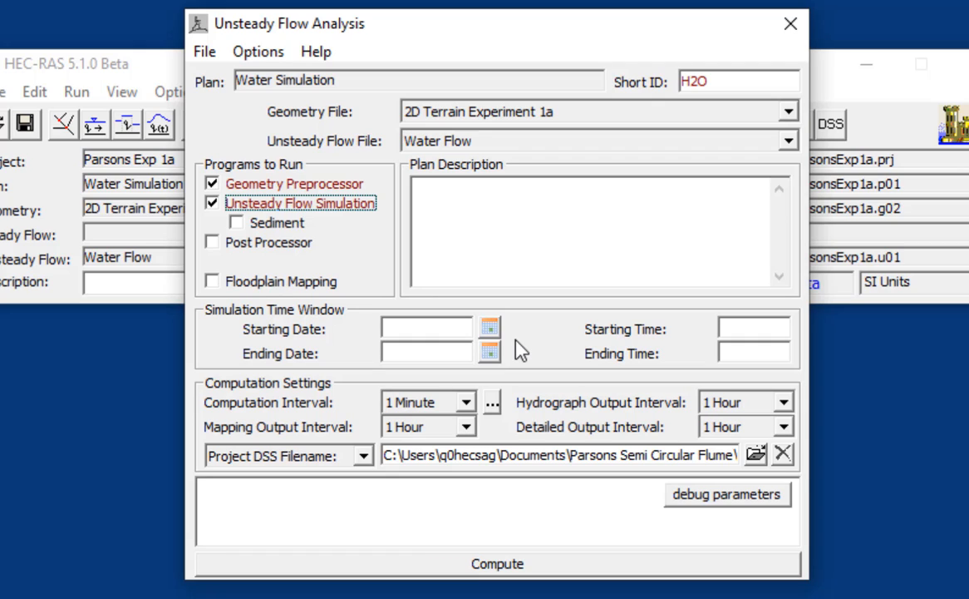
pyautogui.click(444, 328)
pyautogui.write('05')
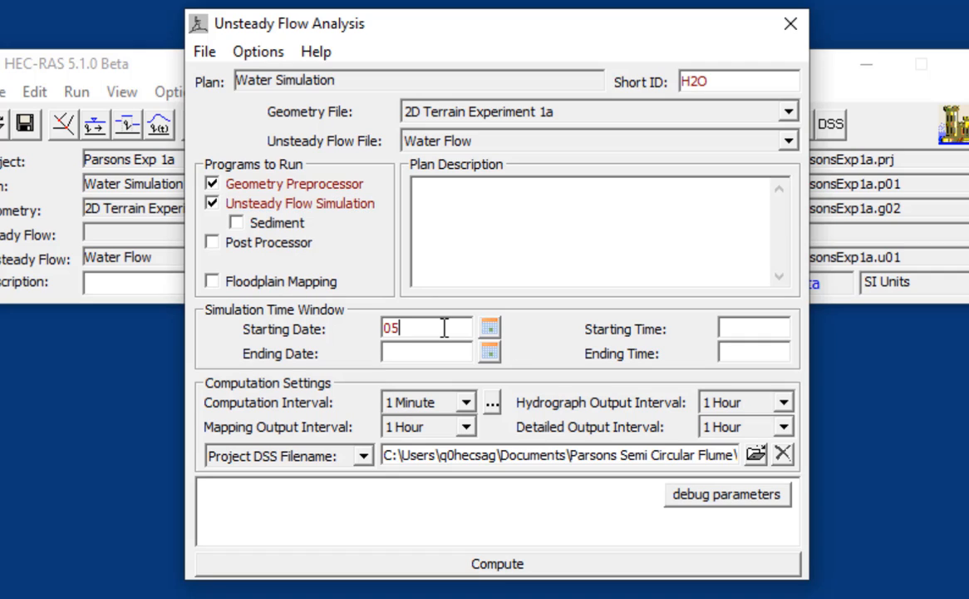
pyautogui.write('Mar2001')
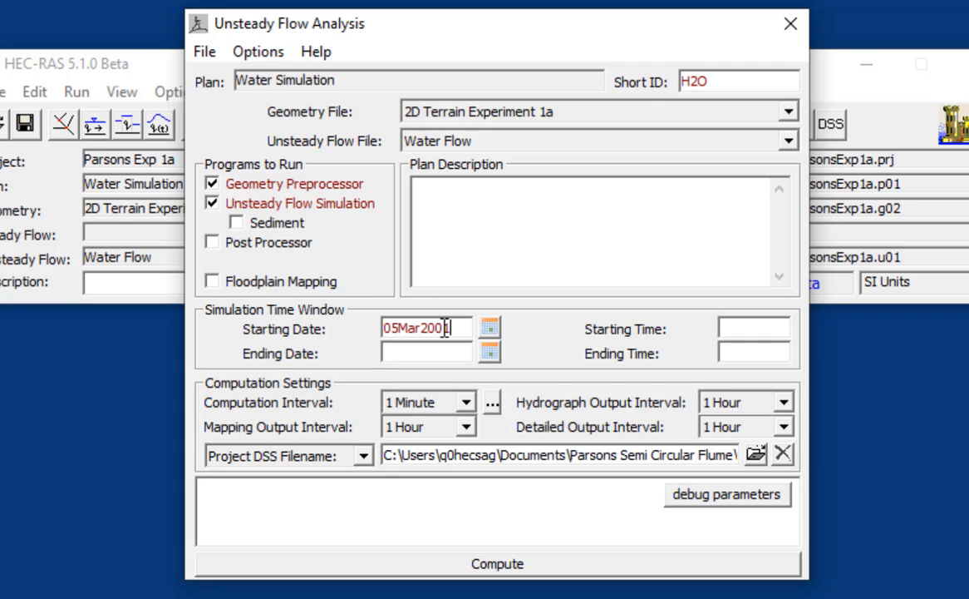
pyautogui.click(750, 329)
pyautogui.write('0000')
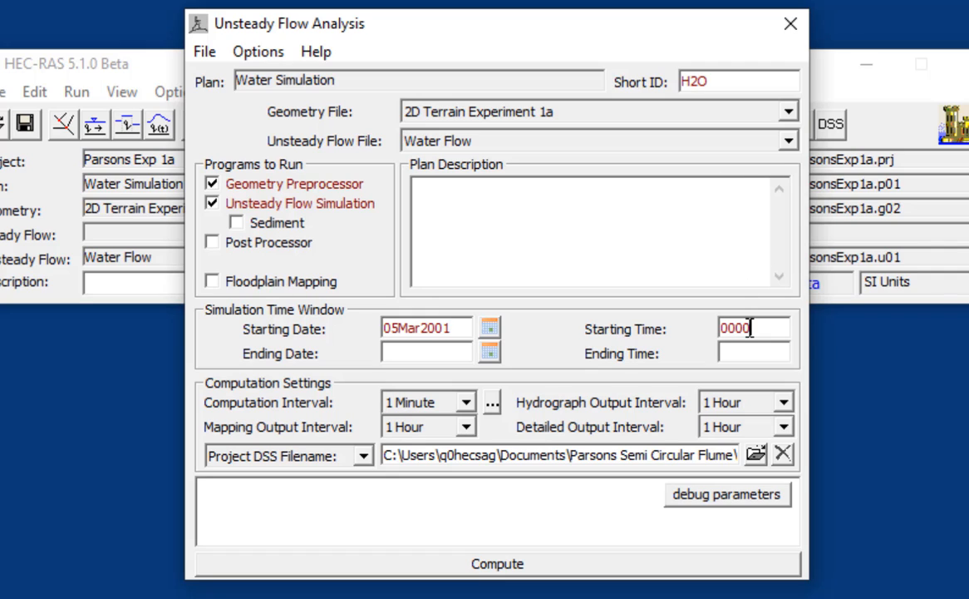
pyautogui.click(752, 353)
pyautogui.write('0001')
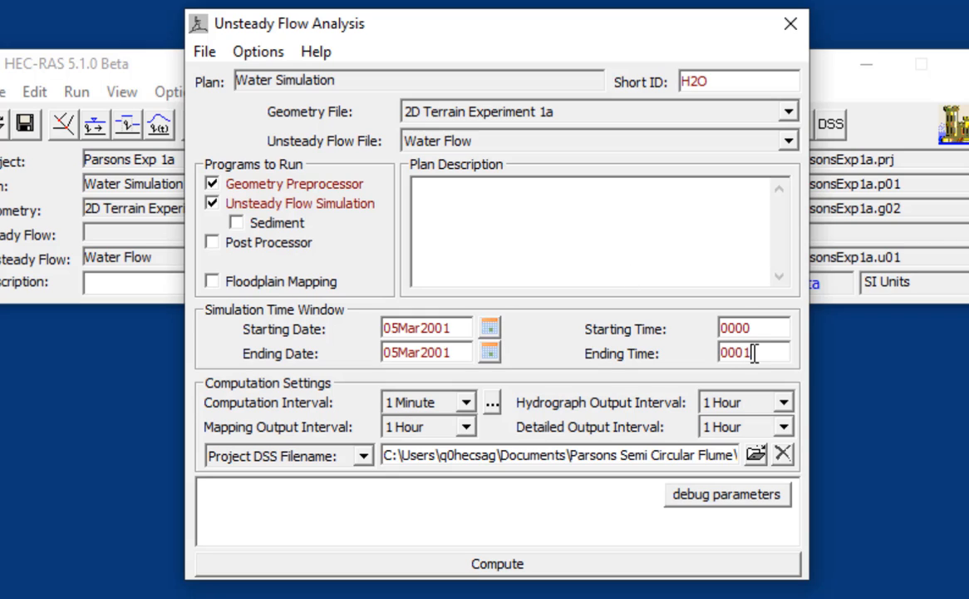
# - Set the plan's computation interval to 0.1 Second
pyautogui.click(465, 408)
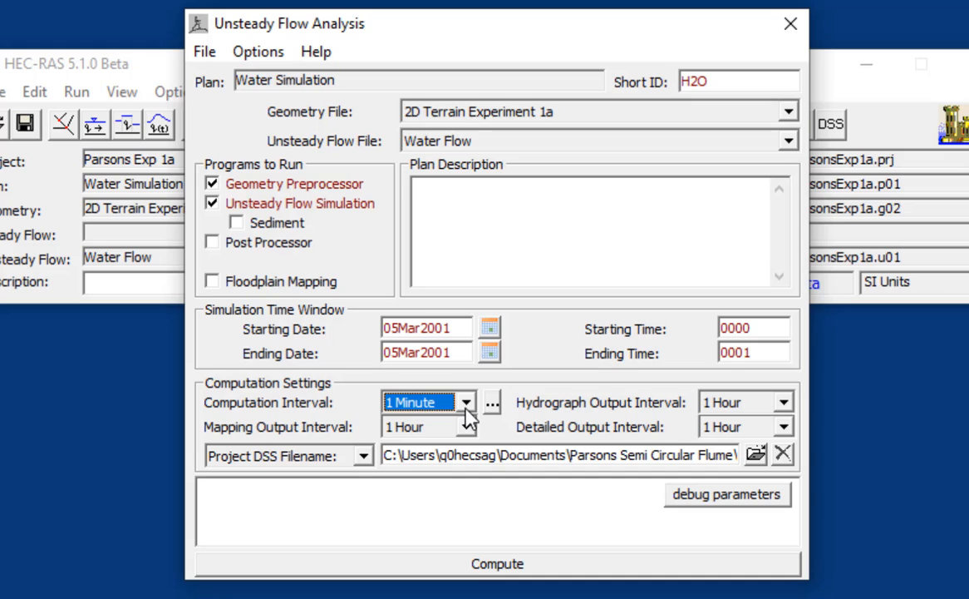
pyautogui.click(466, 403)
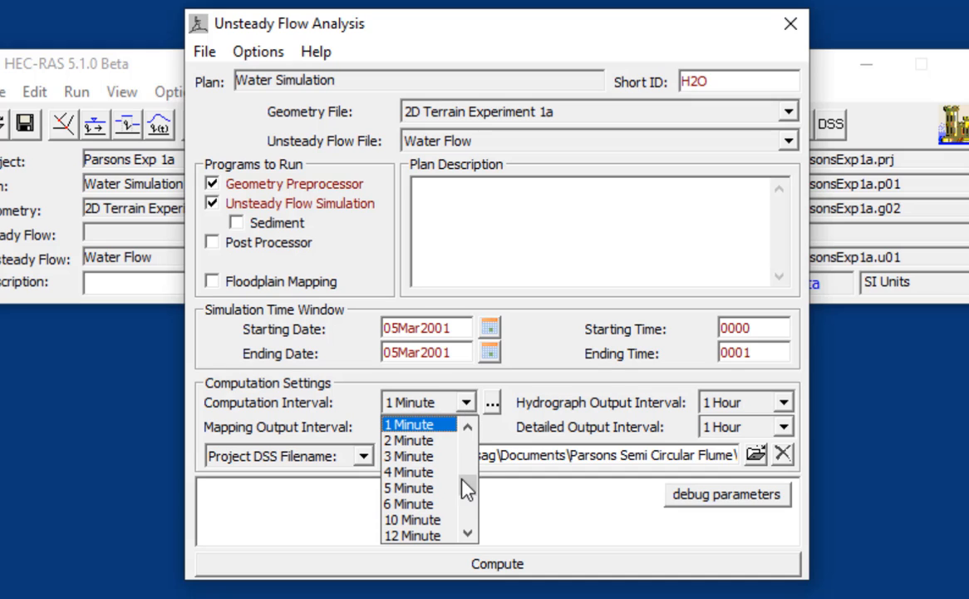
pyautogui.moveTo(465, 490); pyautogui.dragTo(474, 443)
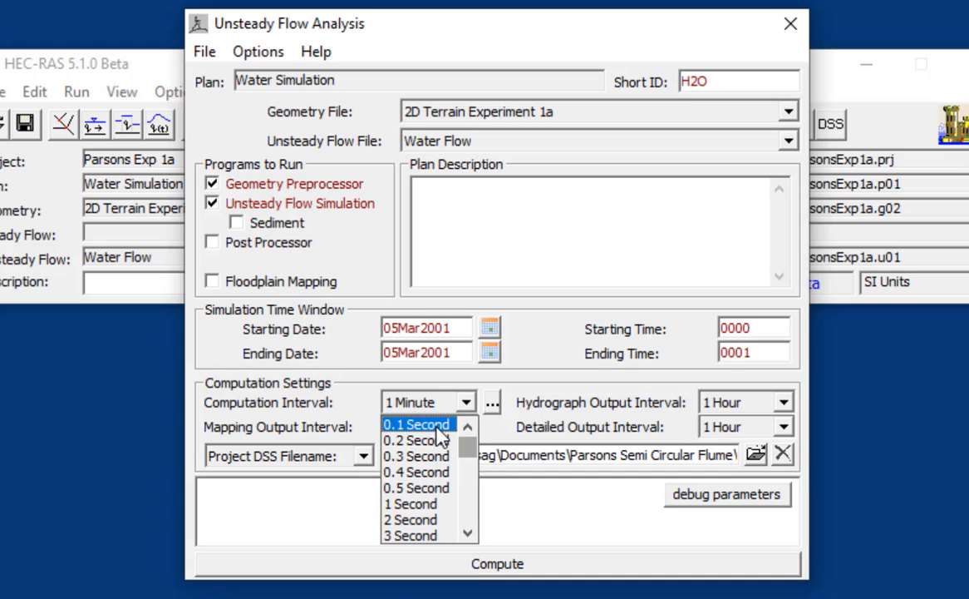
pyautogui.click(437, 431)
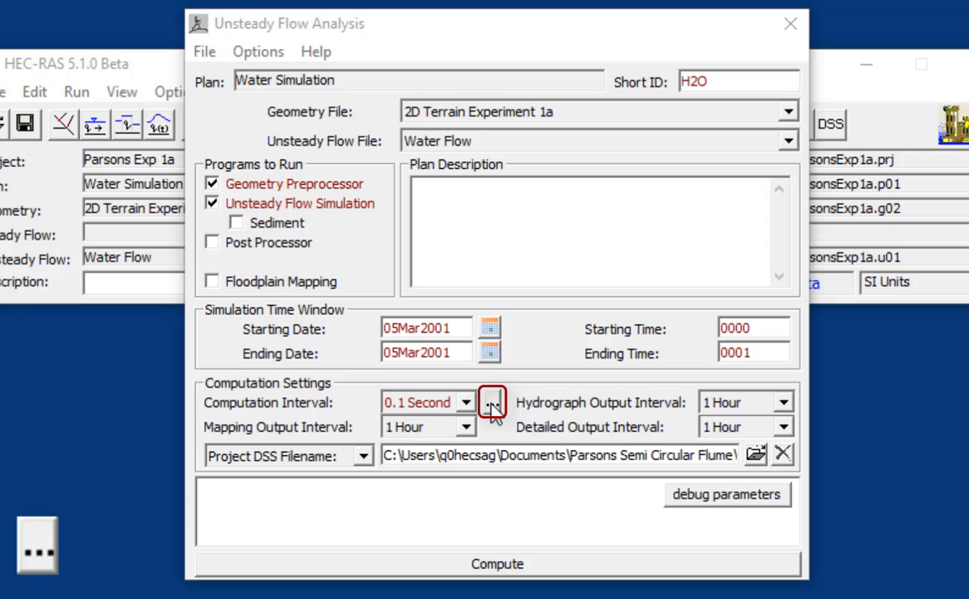
# - In the unsteady computation options, adjust the time step based on Courant, with a maximum Courant of 1 and a minimum of 0.2
pyautogui.click(491, 405)
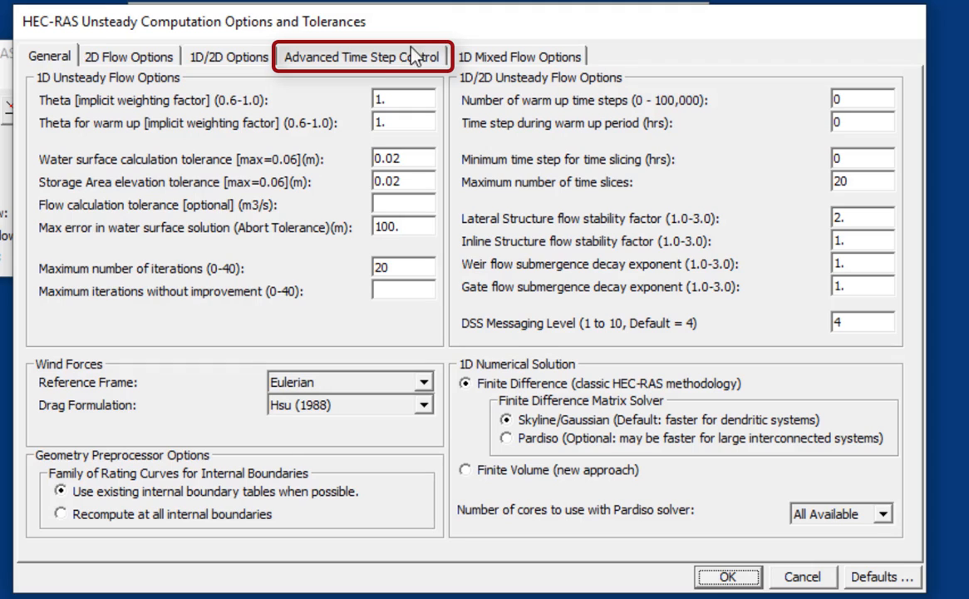
pyautogui.click(360, 67)
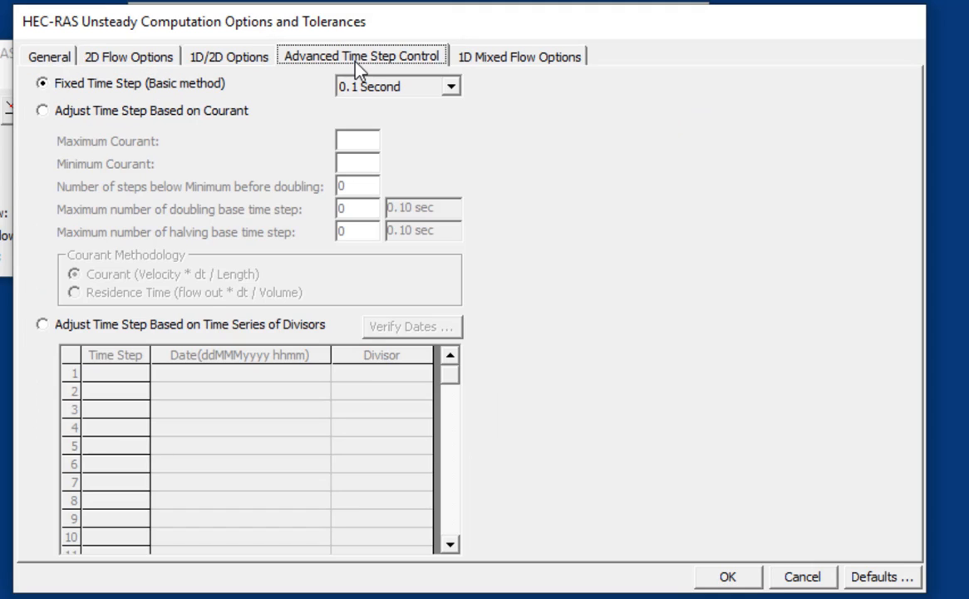
pyautogui.click(43, 111)
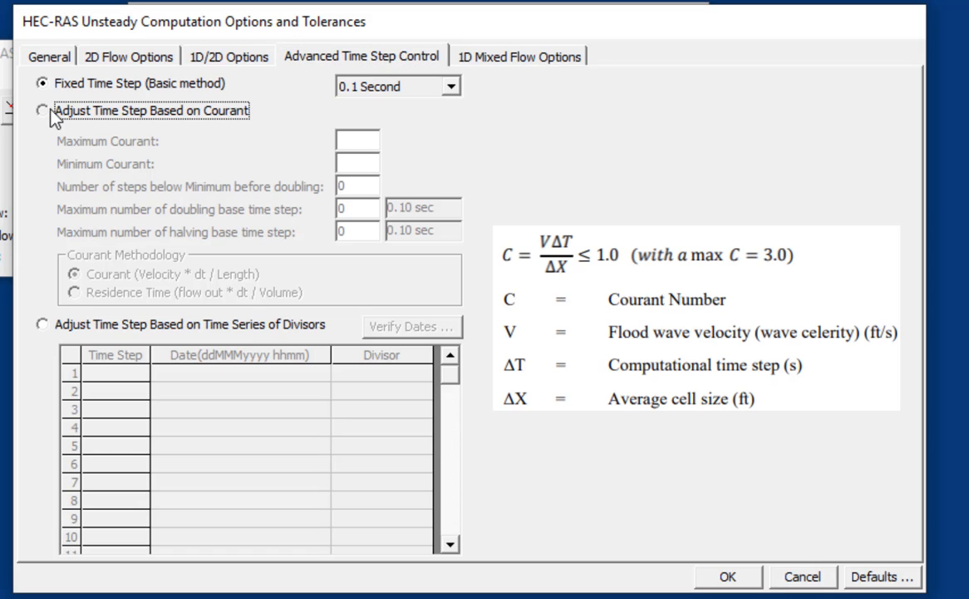
pyautogui.click(371, 142)
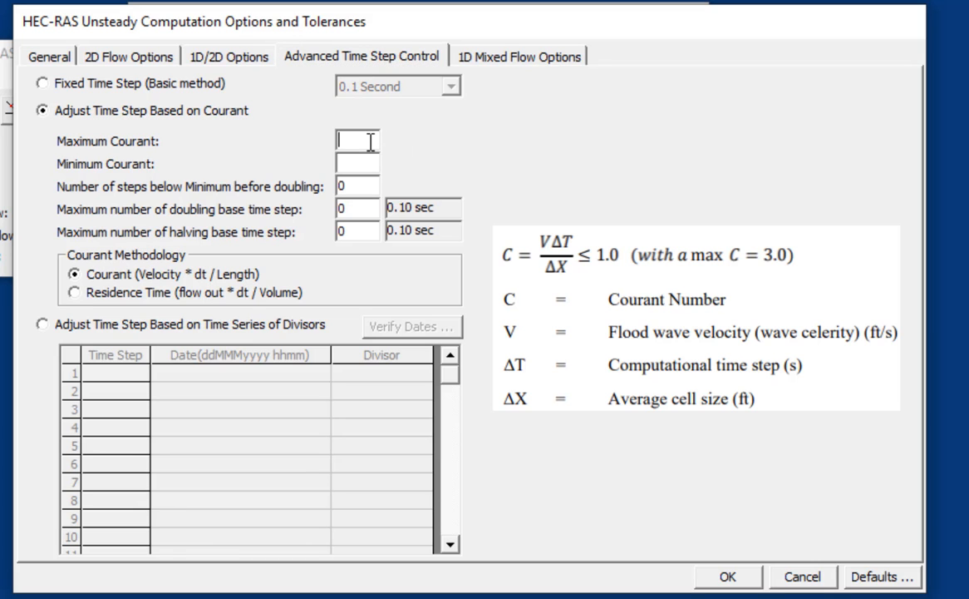
pyautogui.write('1')
pyautogui.click(372, 164)
pyautogui.write('0.2')
# - Set the number of steps below minimum before doubling to 4 and the maximum number of halving base time step to 6
pyautogui.click(364, 186)
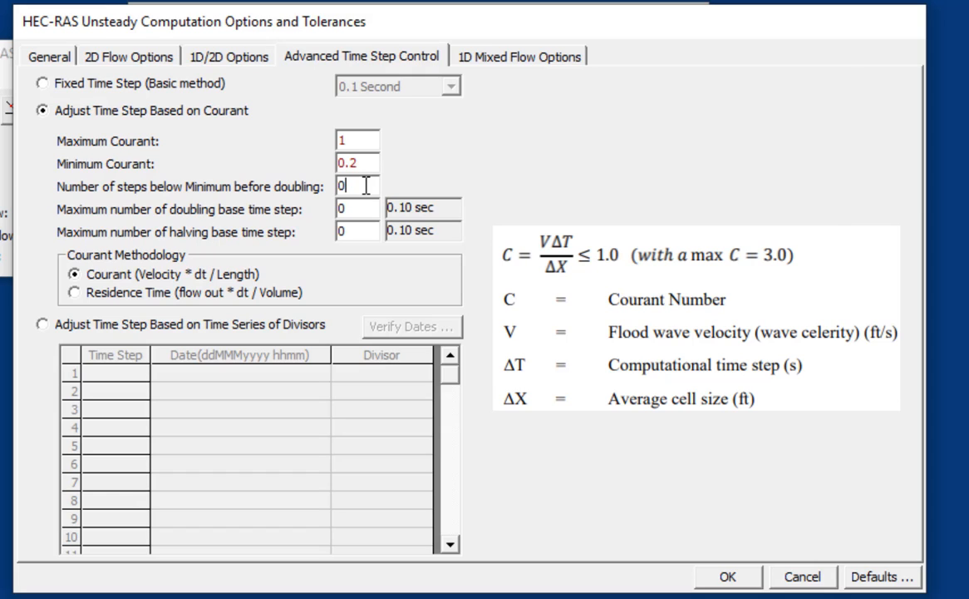
pyautogui.doubleClick(326, 186)
pyautogui.write('4')
pyautogui.doubleClick(333, 232)
pyautogui.write('6')
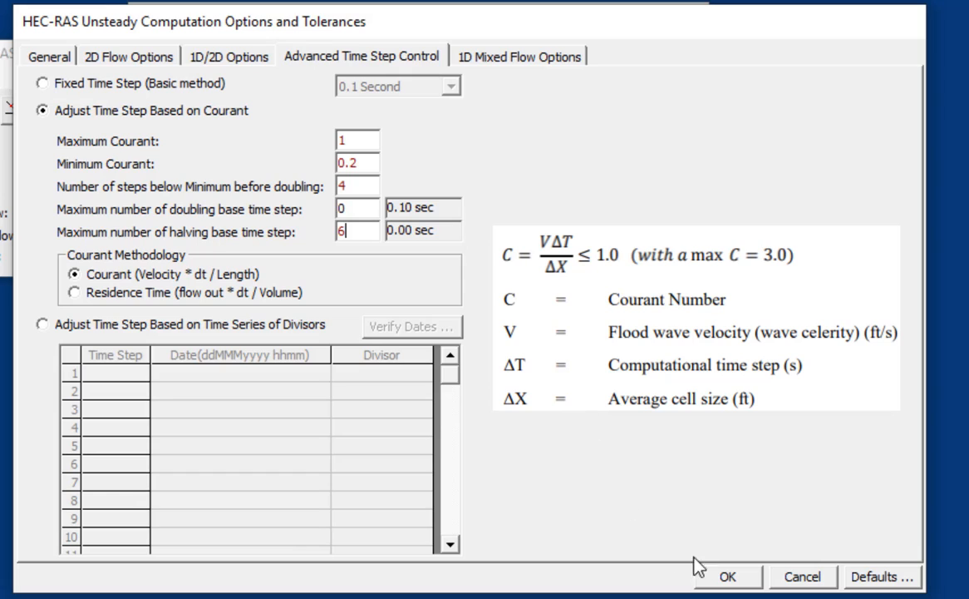
pyautogui.click(706, 573)
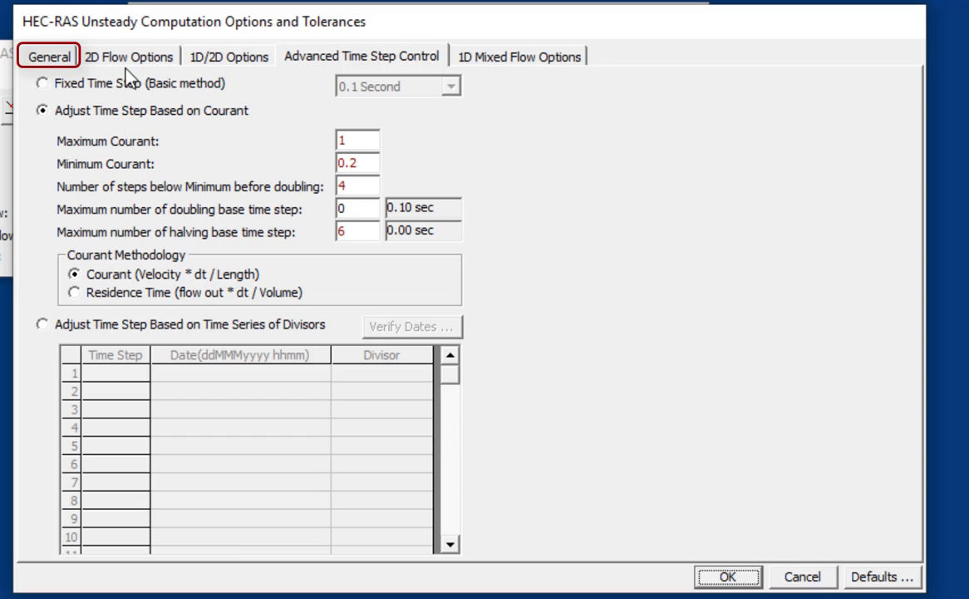
# - Set the general 1D water surface calculation tolerance and storage area elevation tolerance to 0.006 m
pyautogui.click(59, 60)
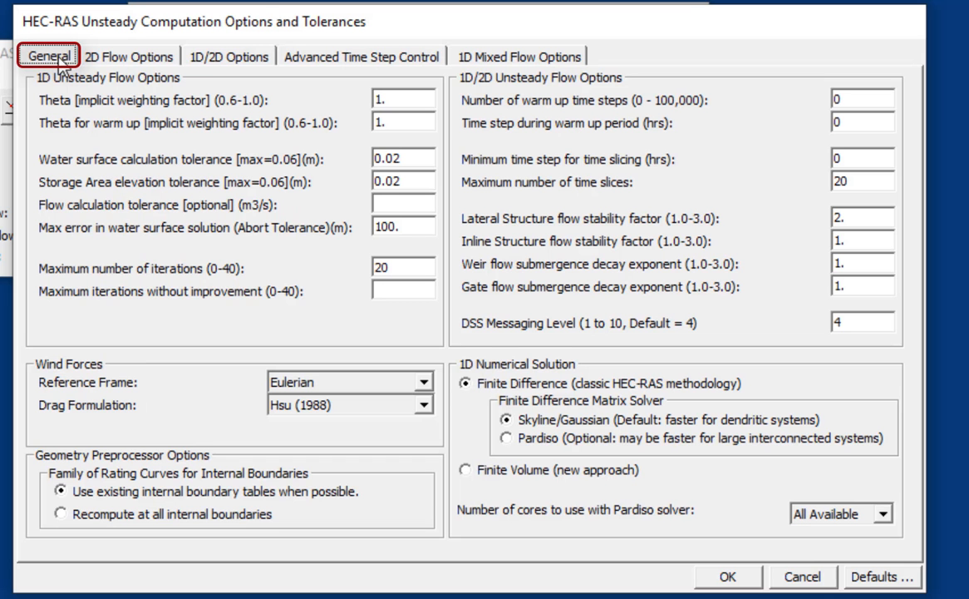
pyautogui.moveTo(395, 159); pyautogui.dragTo(414, 159)
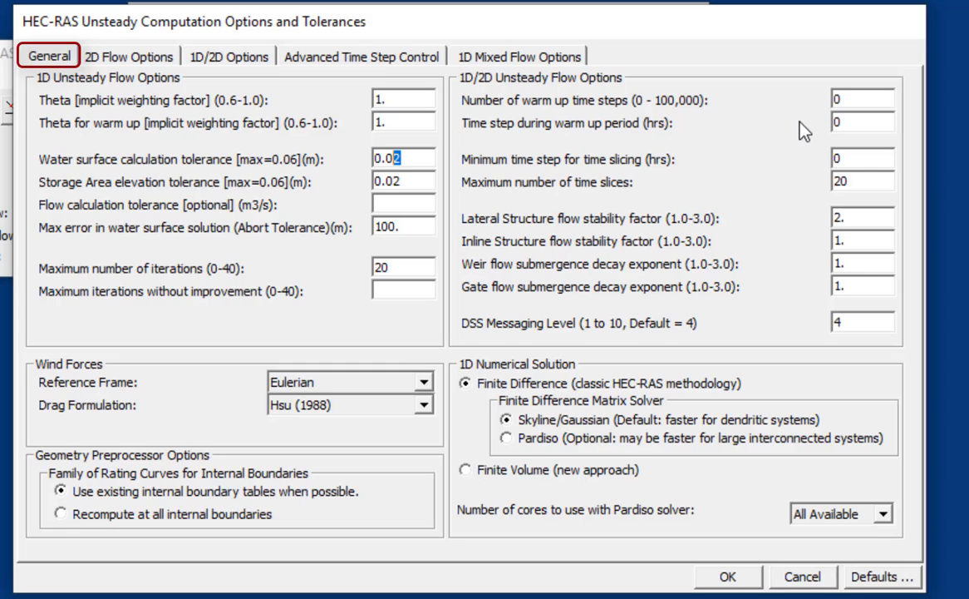
pyautogui.write('06')
pyautogui.moveTo(402, 181); pyautogui.dragTo(397, 181)
pyautogui.write('06')
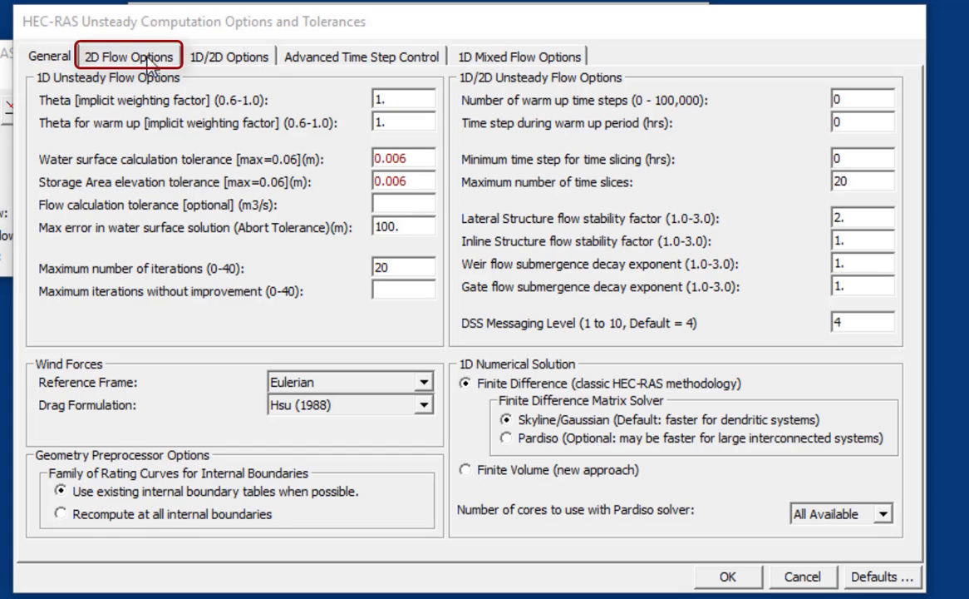
# - Set the 2D flow equation set to SWE-ELM (original/faster) for both the default and the Flume area
pyautogui.click(114, 67)
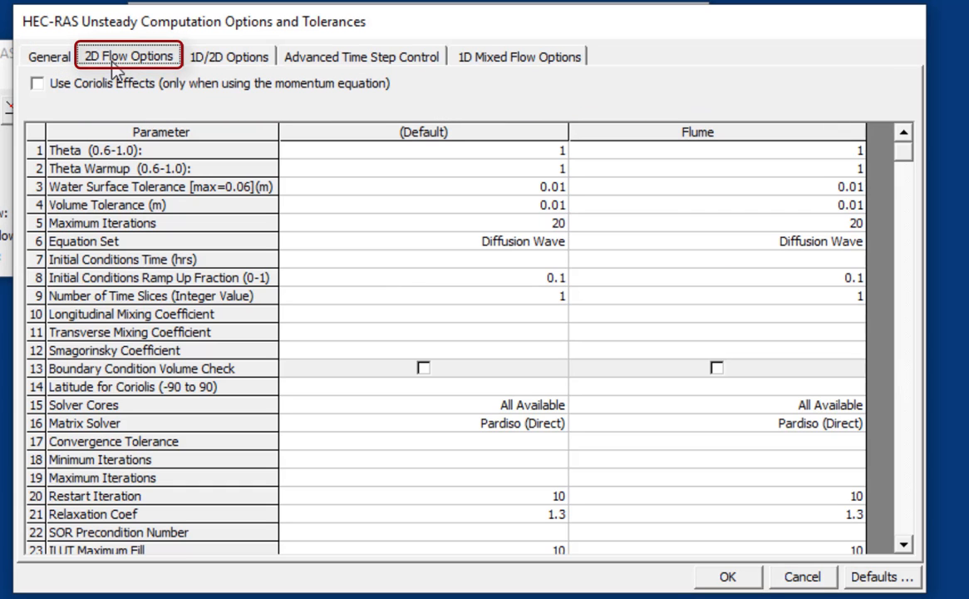
pyautogui.click(557, 244)
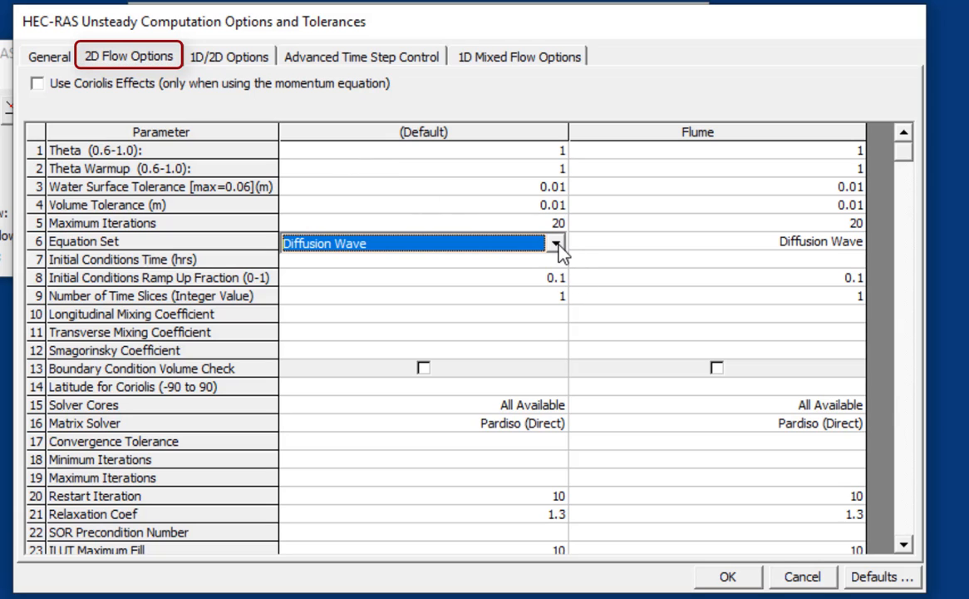
pyautogui.click(556, 244)
pyautogui.click(545, 279)
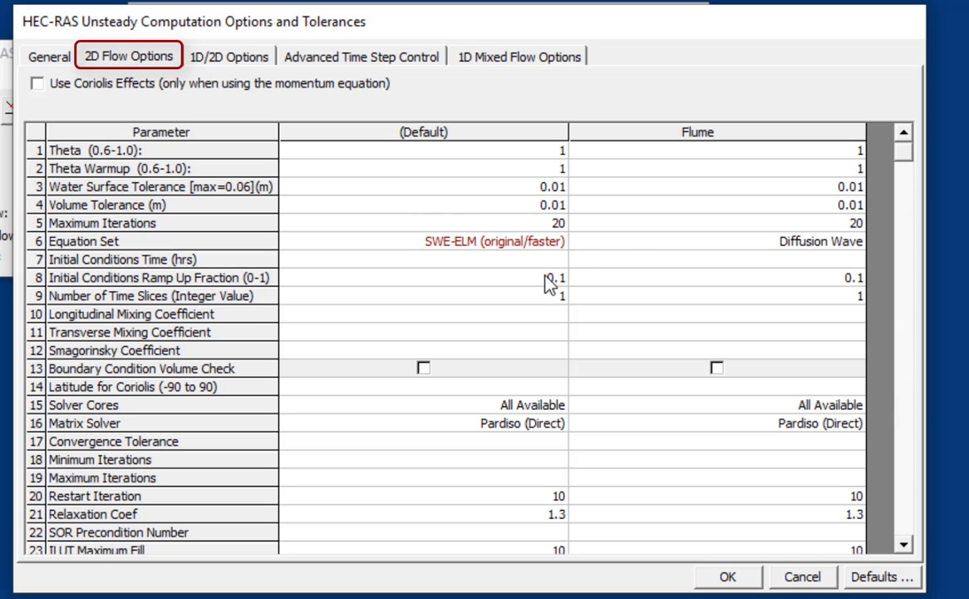
pyautogui.click(851, 242)
pyautogui.click(853, 243)
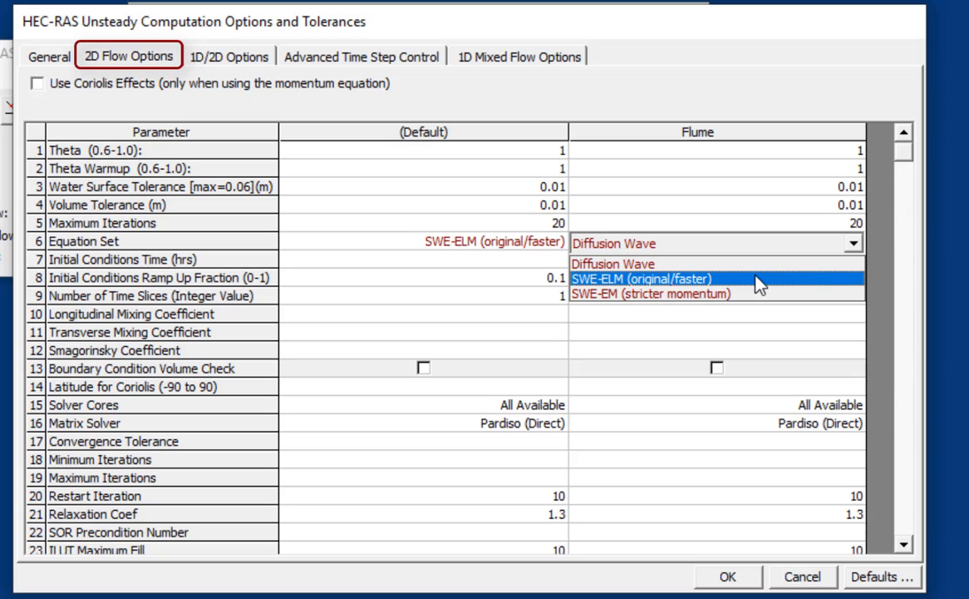
pyautogui.click(760, 279)
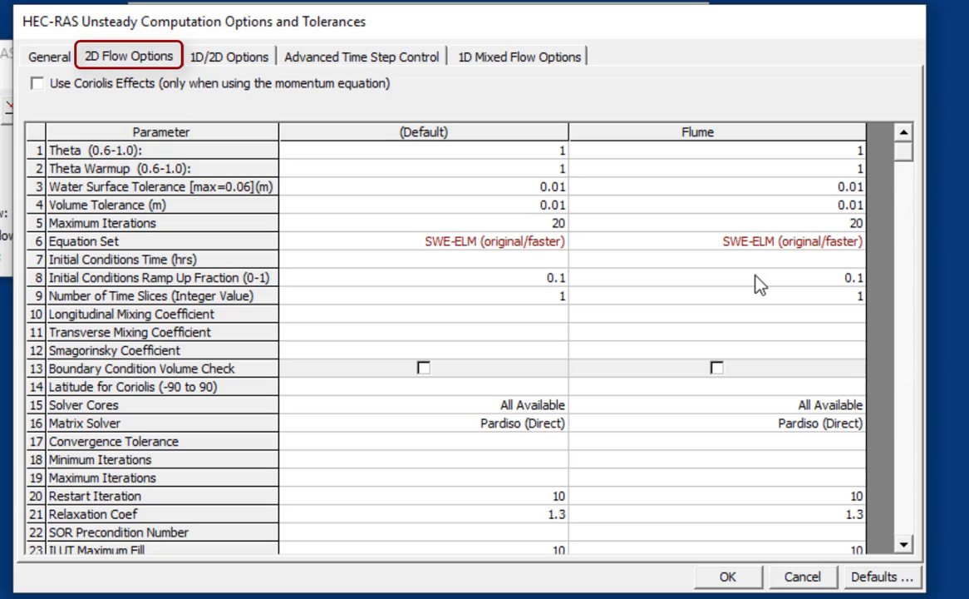
# - Set the 2D water surface tolerance and volume tolerance to 0.003 m for both the default and the Flume area
pyautogui.click(555, 187)
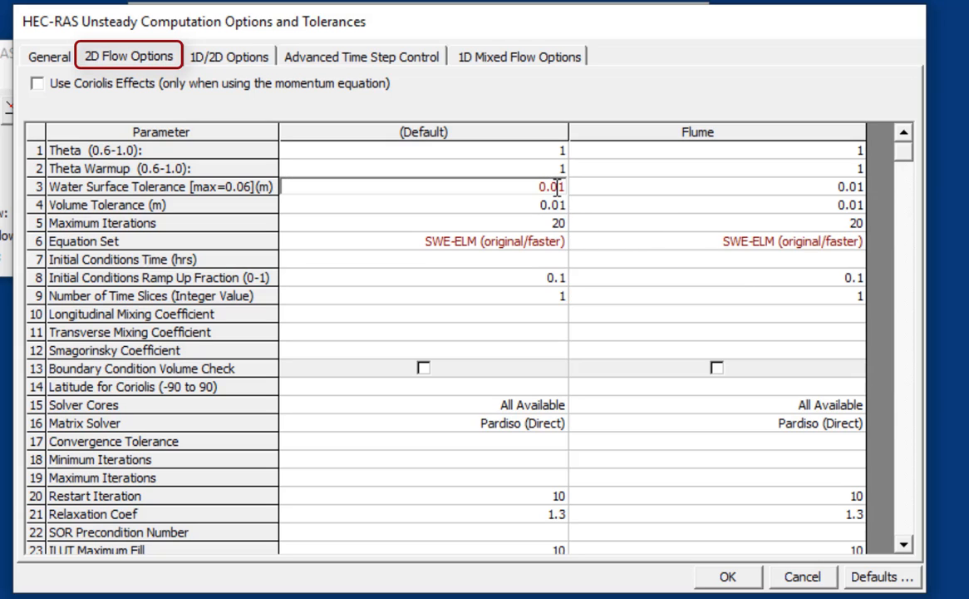
pyautogui.press('BackSpace')
pyautogui.write('03')
pyautogui.press('Down')
pyautogui.write('0.003')
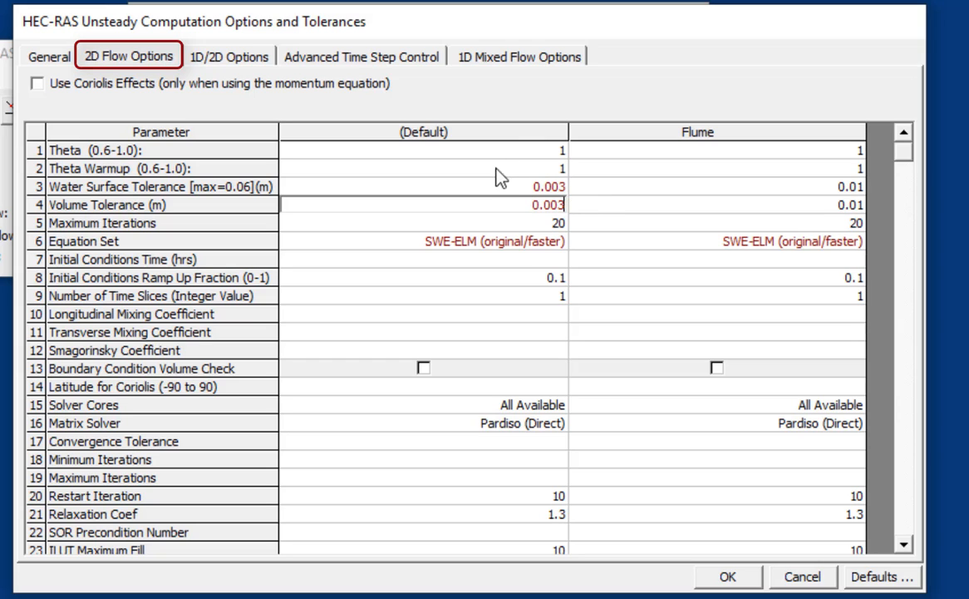
pyautogui.moveTo(488, 189); pyautogui.dragTo(491, 206)
pyautogui.hotkey('ctrl', 'c')
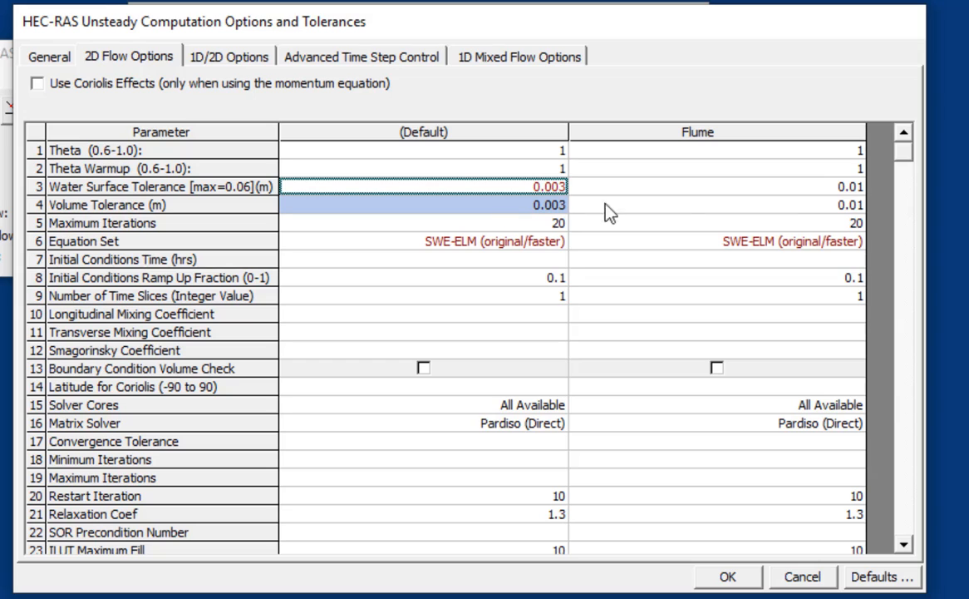
pyautogui.moveTo(767, 194); pyautogui.dragTo(771, 209)
pyautogui.hotkey('ctrl', 'v')
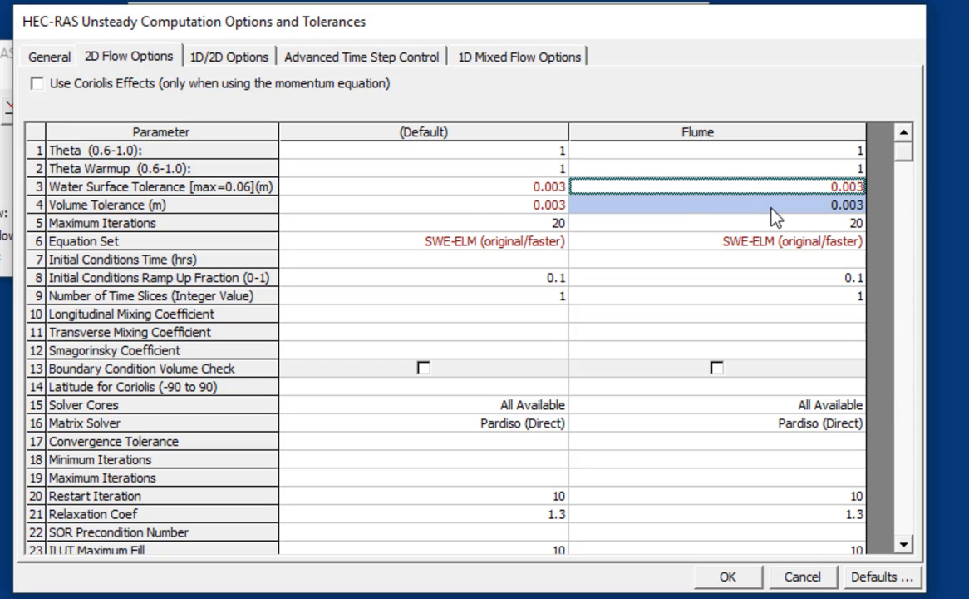
# - Set the default longitudinal mixing coefficient to 0.3, the transverse mixing coefficient to 0.1 and the Smagorinsky coefficient to 0.05
pyautogui.click(528, 315)
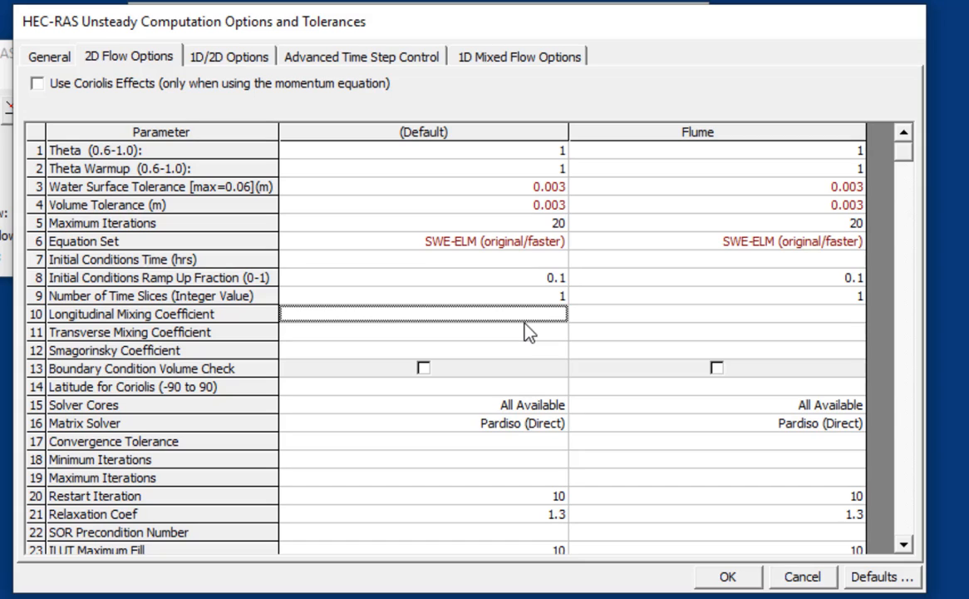
pyautogui.write('0.3')
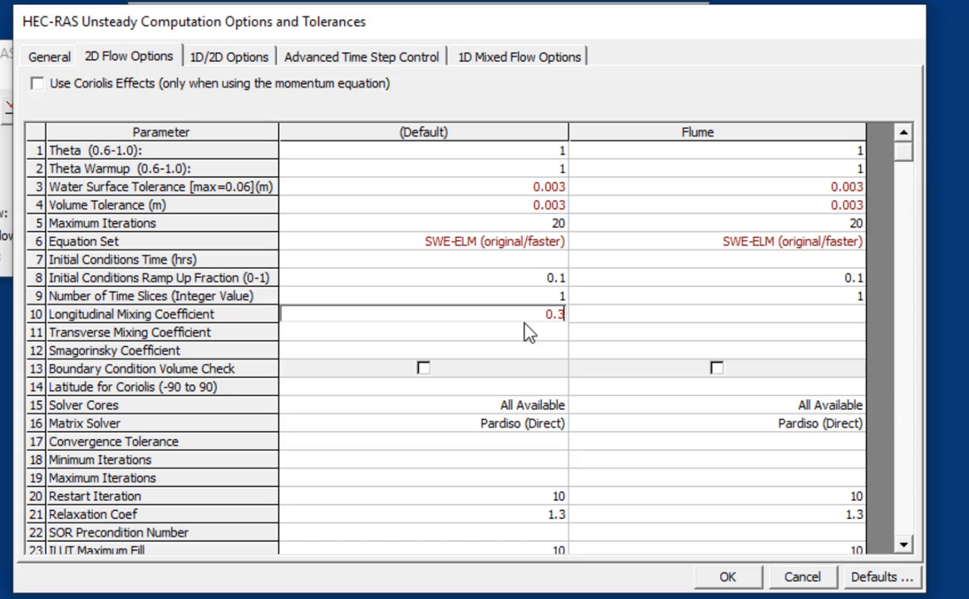
pyautogui.press('Return')
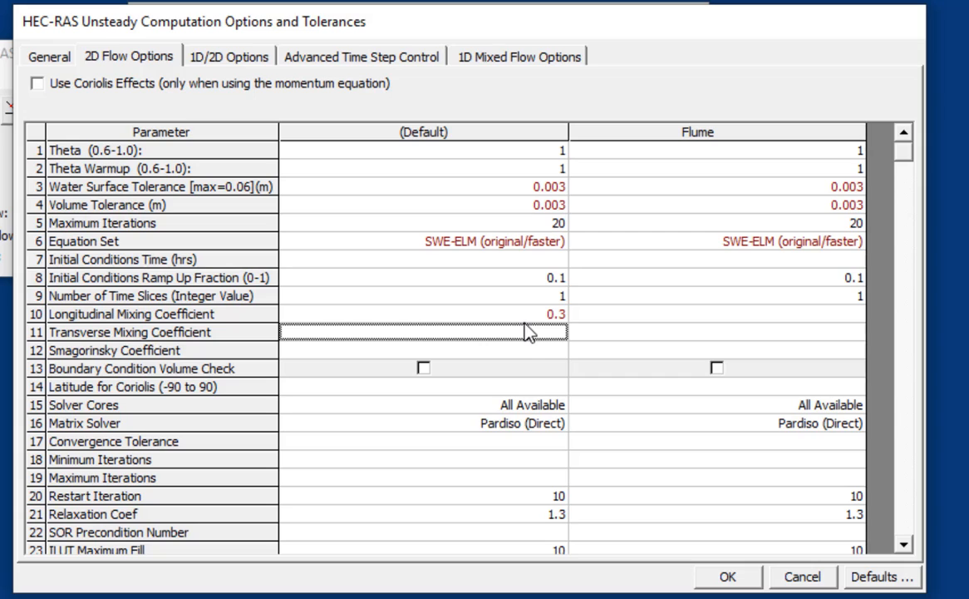
pyautogui.write('0.1')
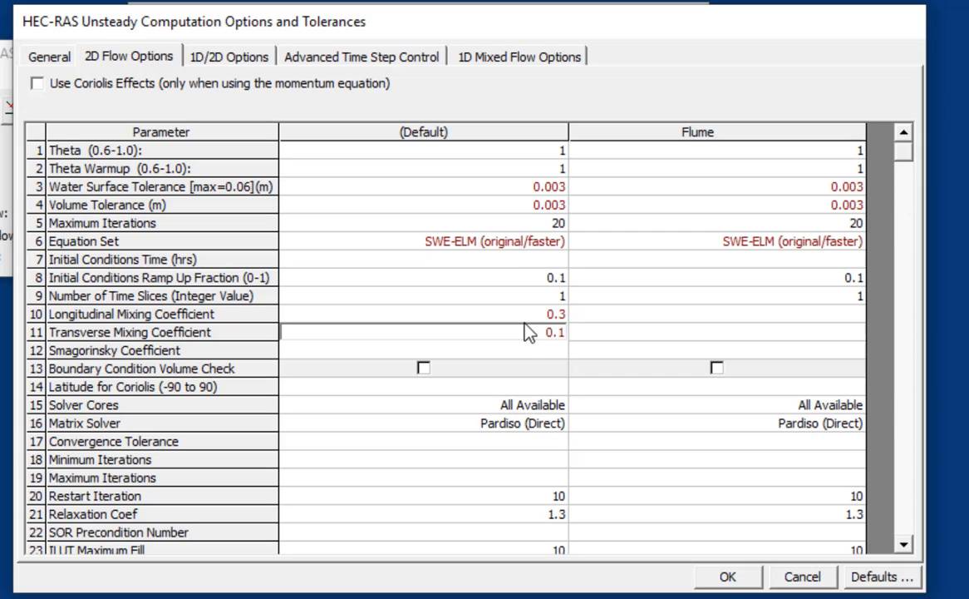
pyautogui.press('Return')
pyautogui.write('0.05')
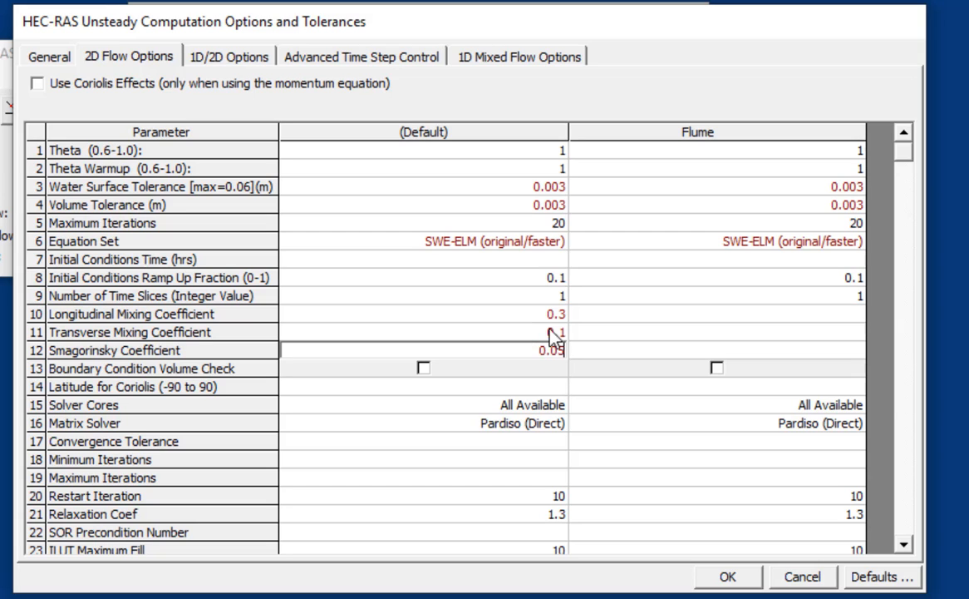
# - Copy the three default mixing and Smagorinsky coefficients to the Flume area and accept the computation options
pyautogui.moveTo(553, 316); pyautogui.dragTo(545, 353)
pyautogui.hotkey('ctrl', 'c')
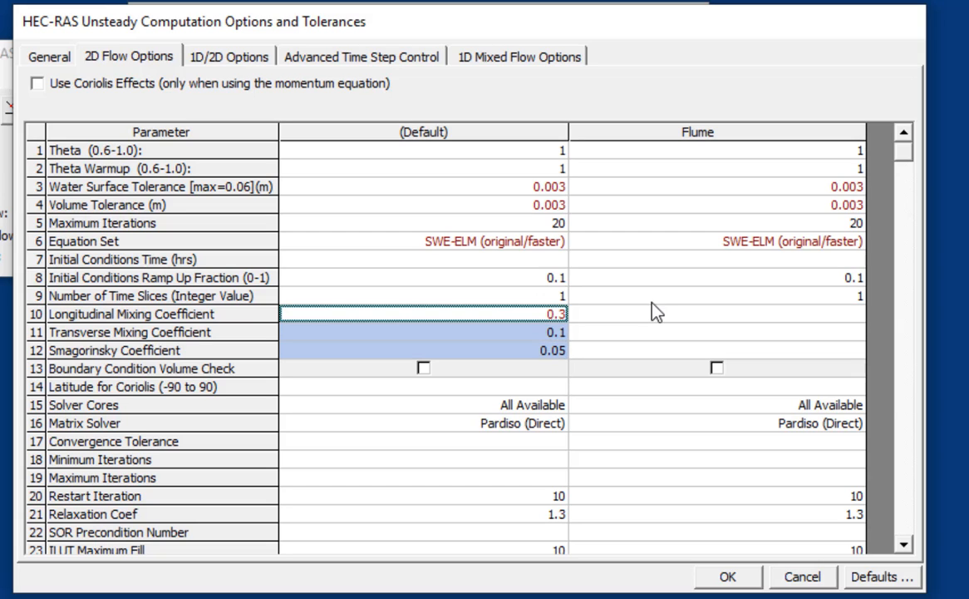
pyautogui.moveTo(665, 316); pyautogui.dragTo(665, 356)
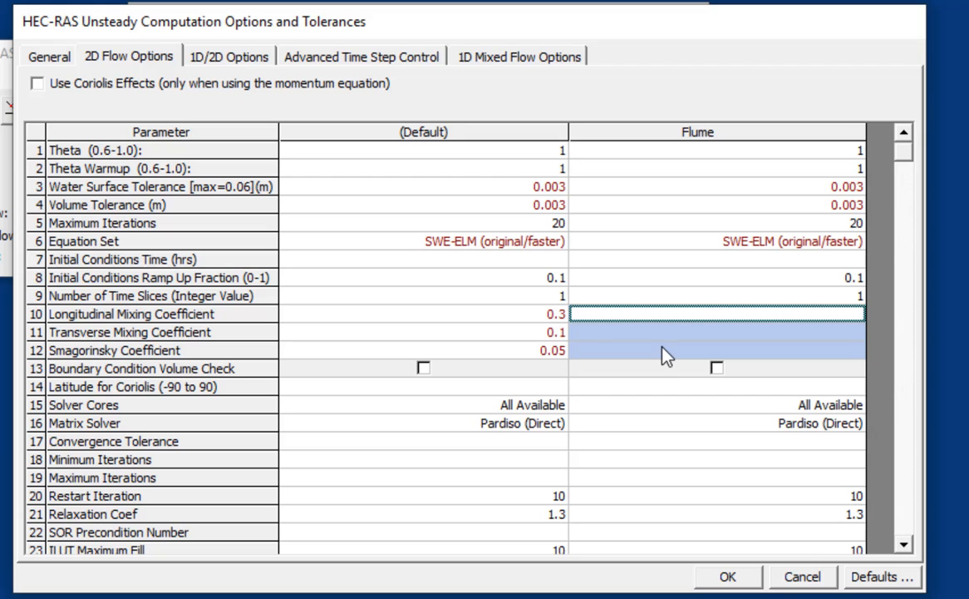
pyautogui.hotkey('ctrl', 'v')
pyautogui.click(729, 578)
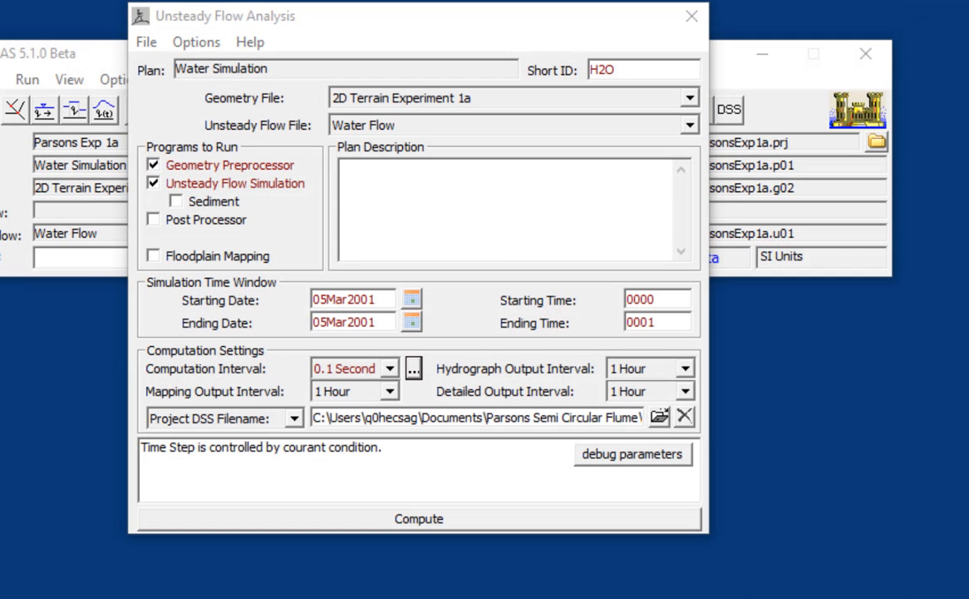
# - Set the plan's mapping output interval to 1 Second and its detailed output interval to 1 Minute
pyautogui.click(389, 391)
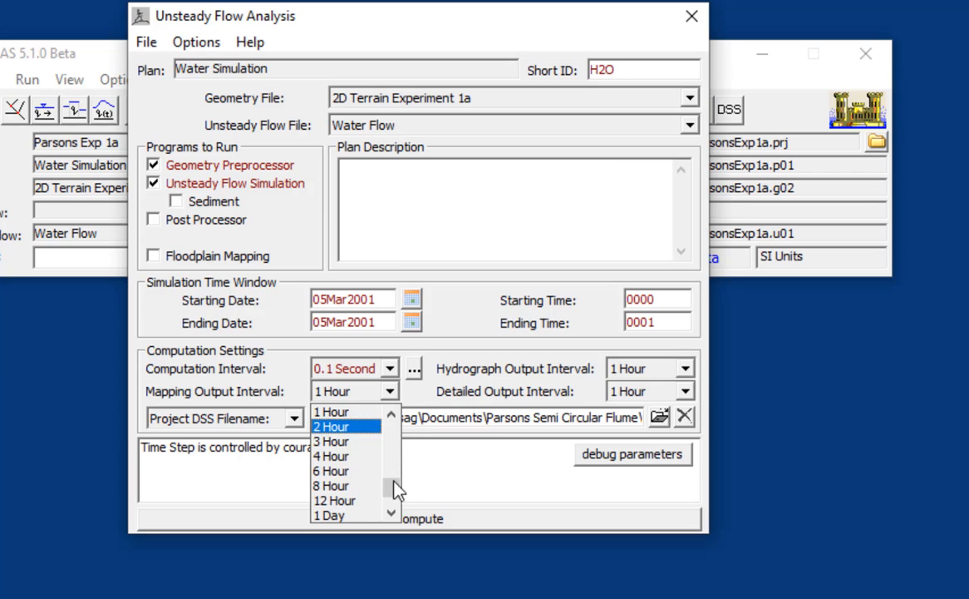
pyautogui.moveTo(396, 489); pyautogui.dragTo(392, 431)
pyautogui.click(370, 499)
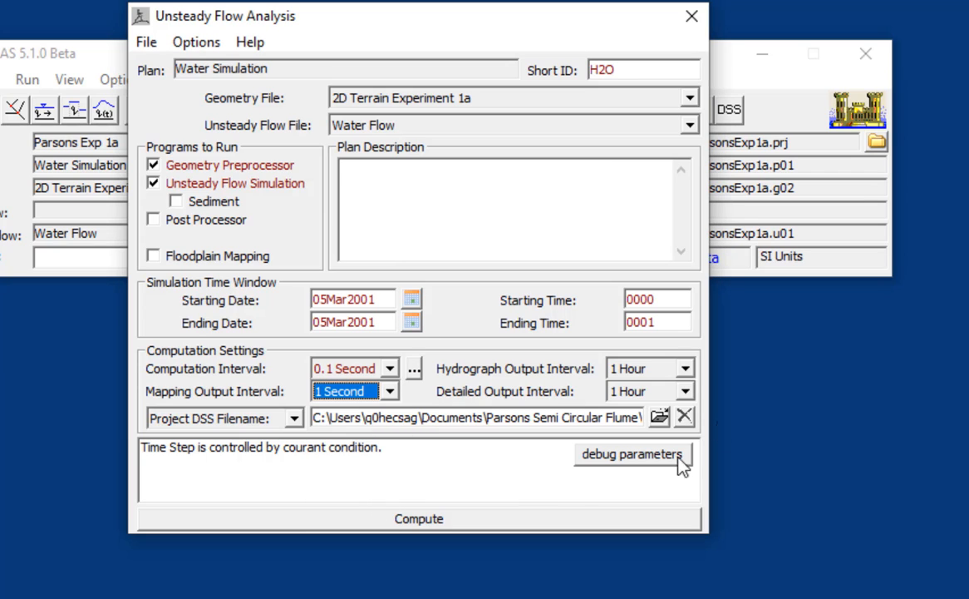
pyautogui.click(686, 391)
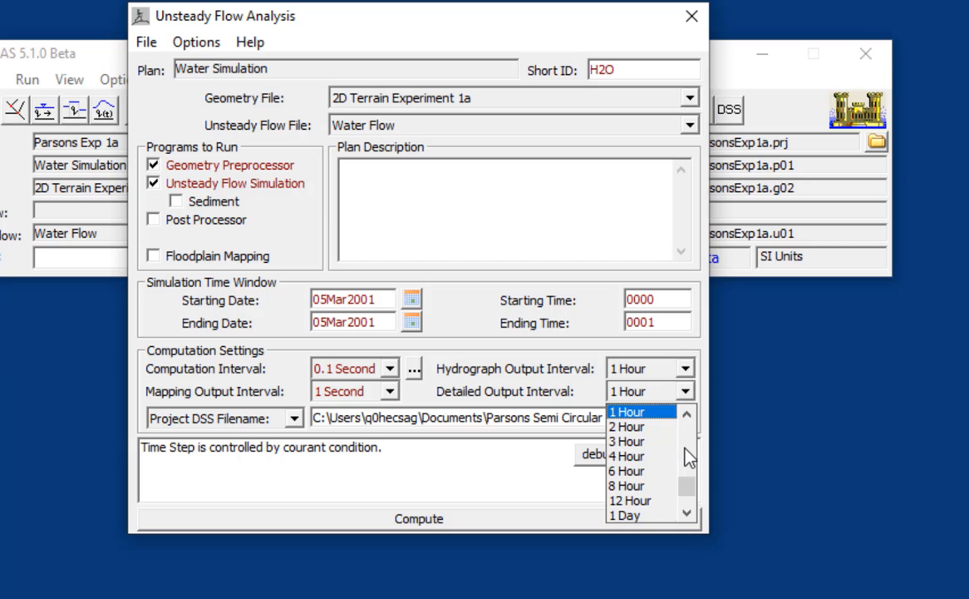
pyautogui.click(689, 454)
pyautogui.click(684, 435)
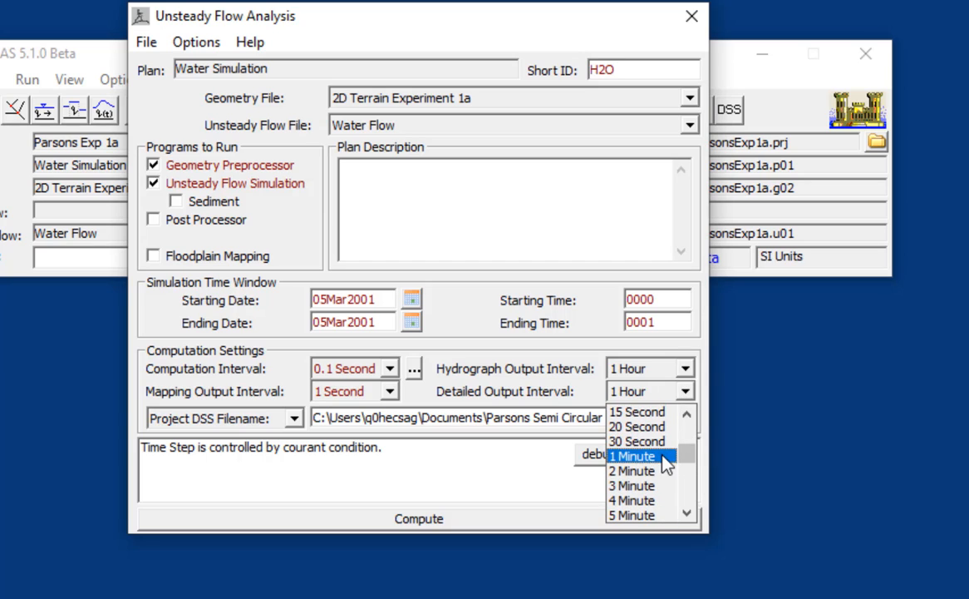
pyautogui.click(661, 460)
# - Set the hydrograph output interval to 1 Minute and save the plan
pyautogui.click(686, 369)
pyautogui.click(687, 418)
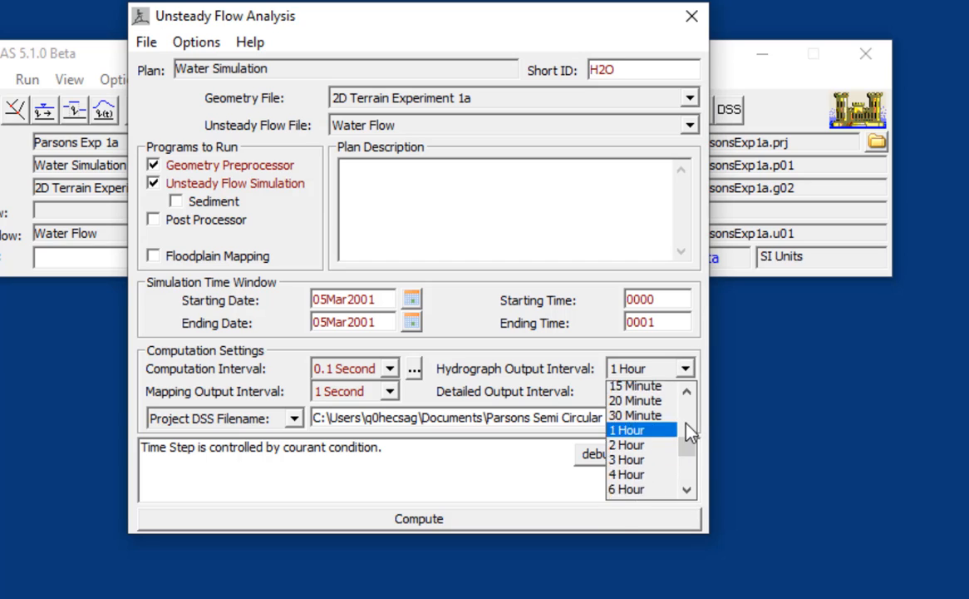
pyautogui.click(687, 415)
pyautogui.click(691, 423)
pyautogui.click(662, 436)
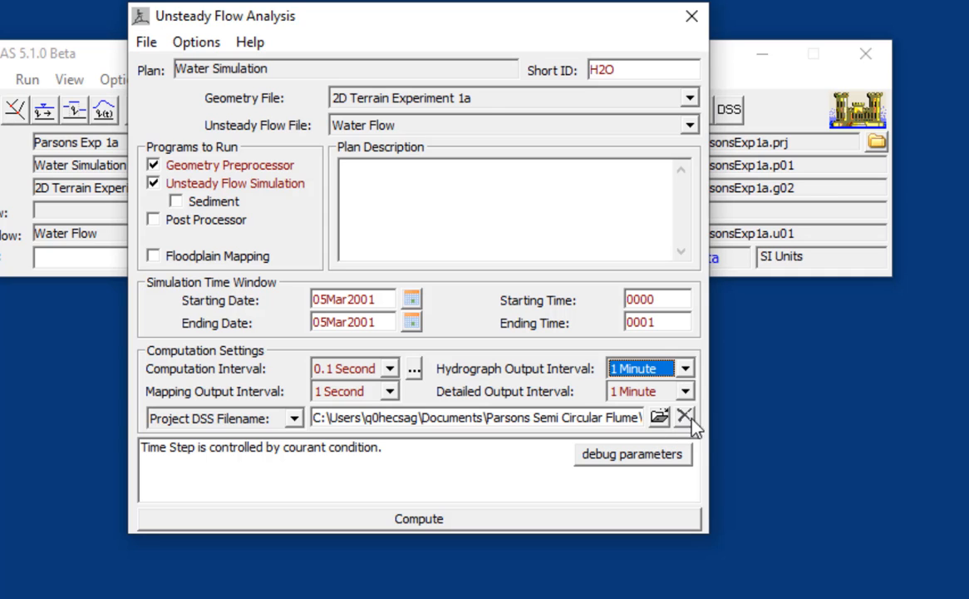
pyautogui.click(144, 42)
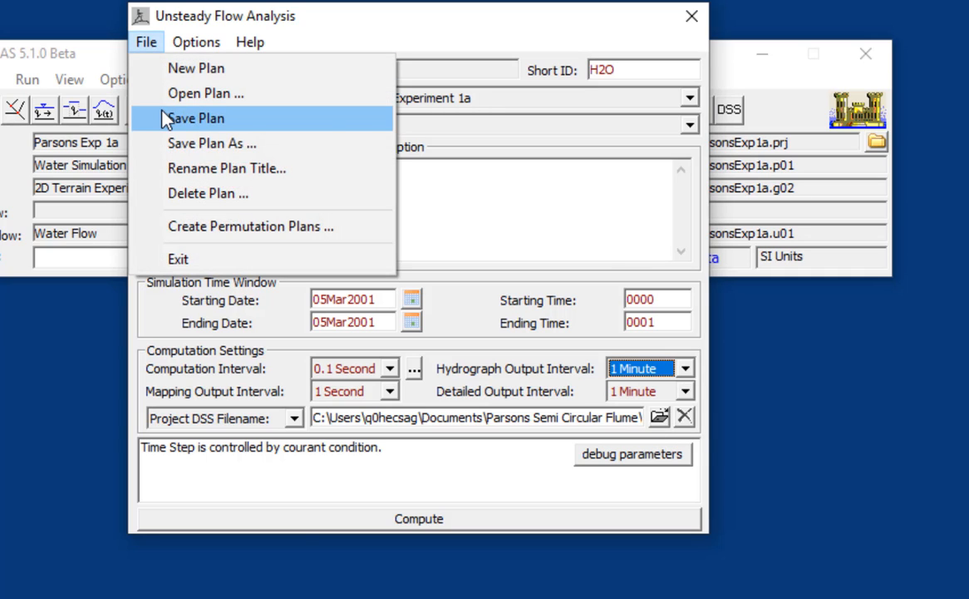
pyautogui.click(160, 116)
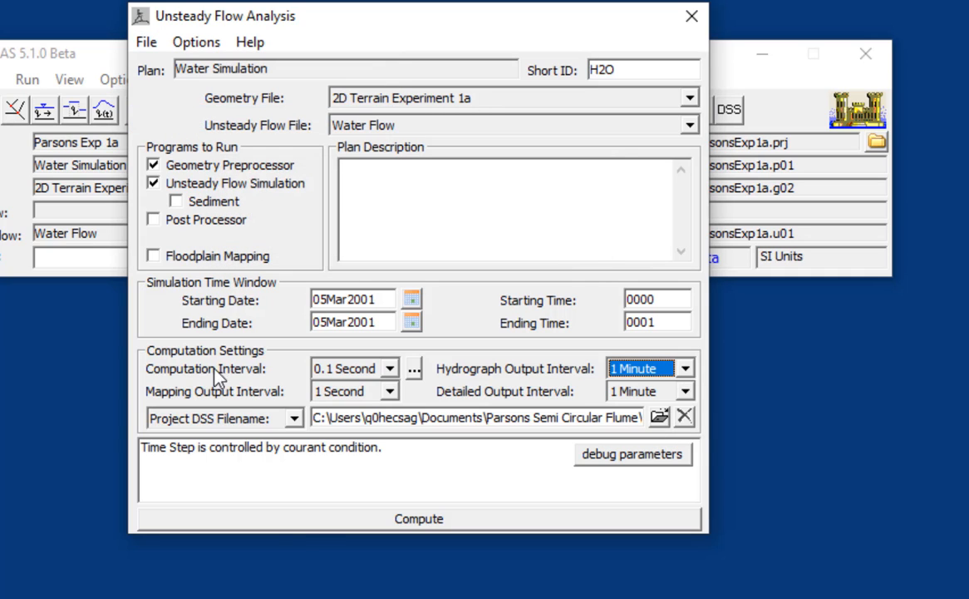
# - Compute the Water Simulation plan, closing the finished computation and the unsteady flow analysis
pyautogui.click(327, 525)
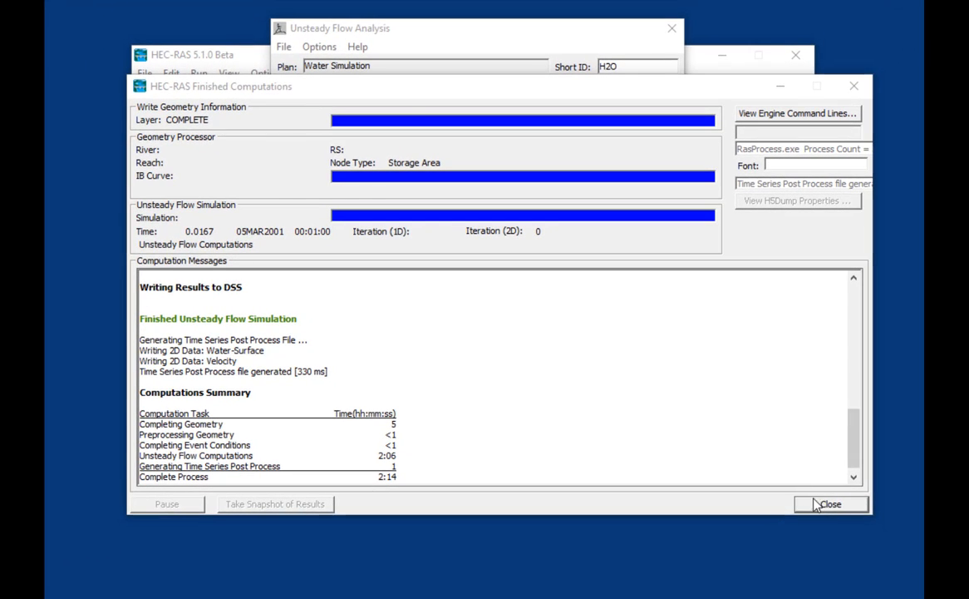
pyautogui.click(817, 504)
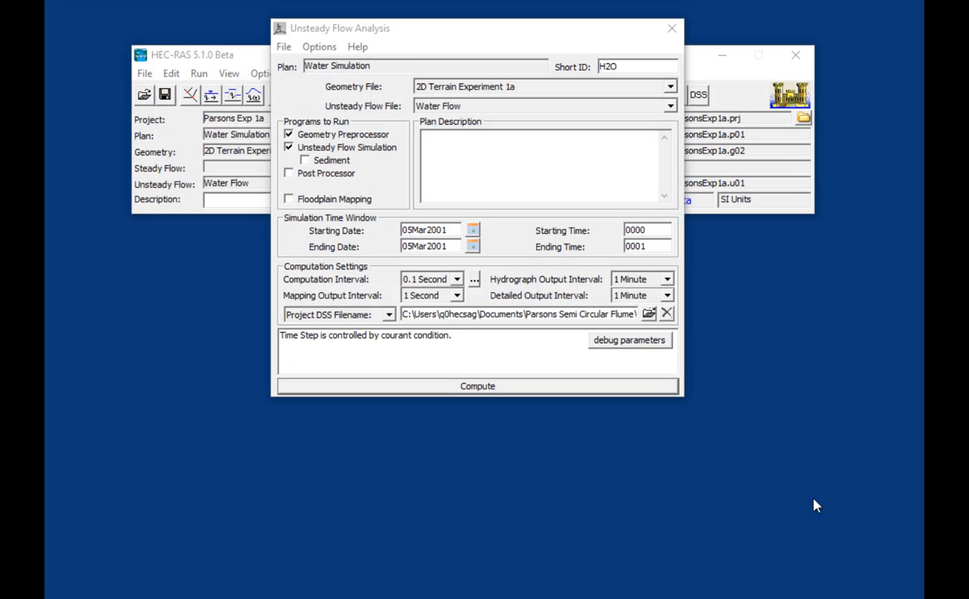
pyautogui.click(673, 30)
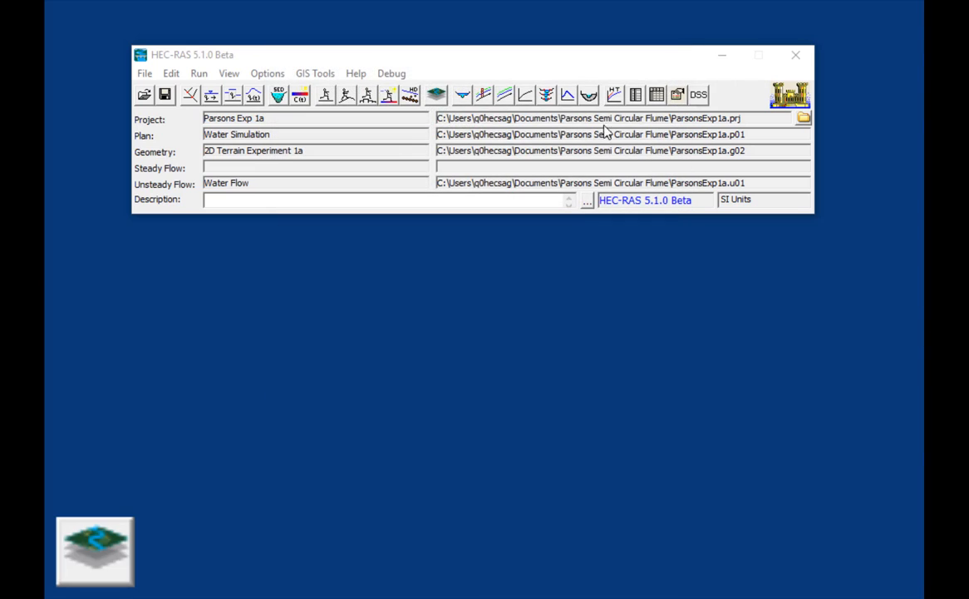
# - Open RAS Mapper and display the Velocity layer of the H2O results as the selected layer
pyautogui.click(437, 96)
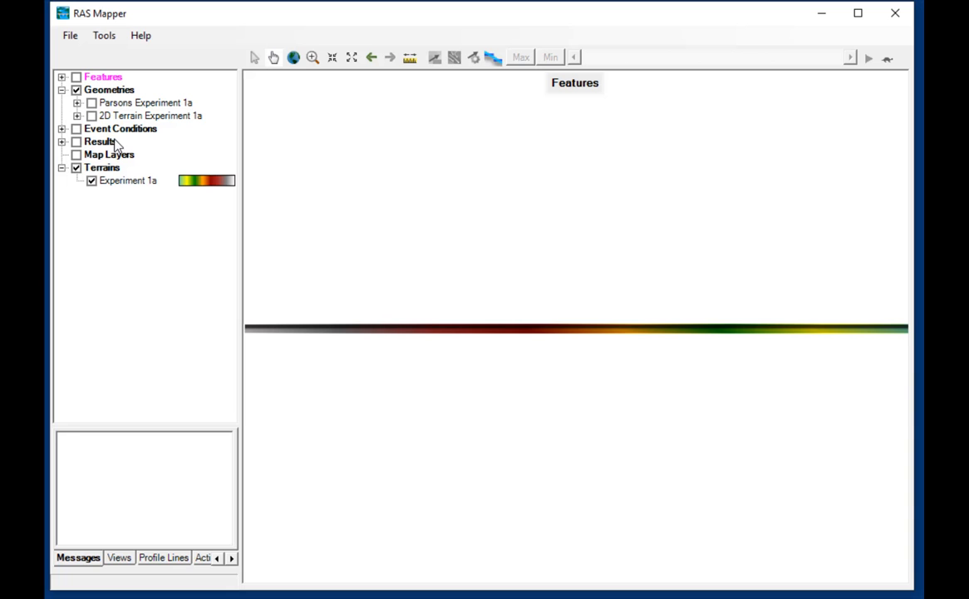
pyautogui.click(62, 142)
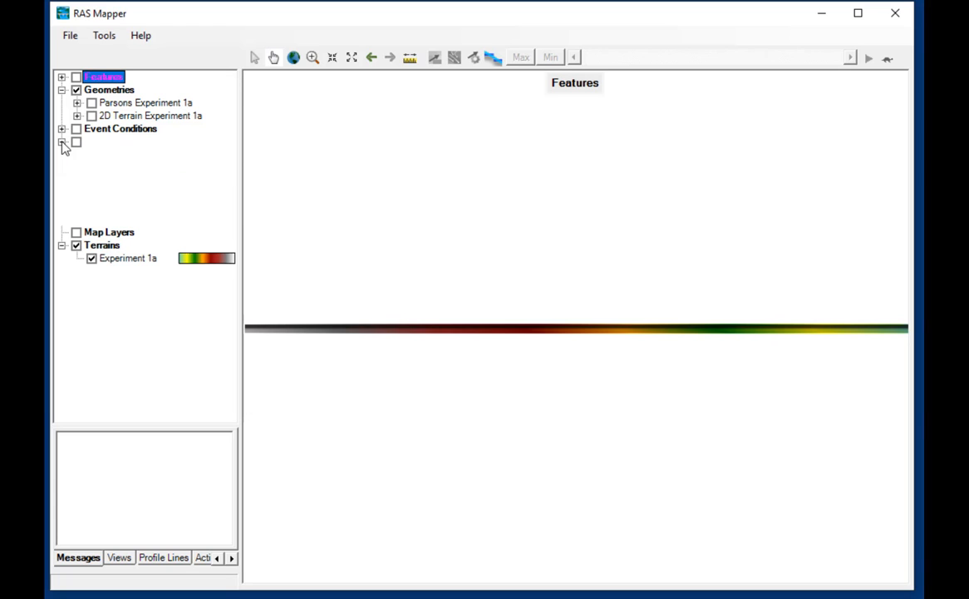
pyautogui.click(76, 141)
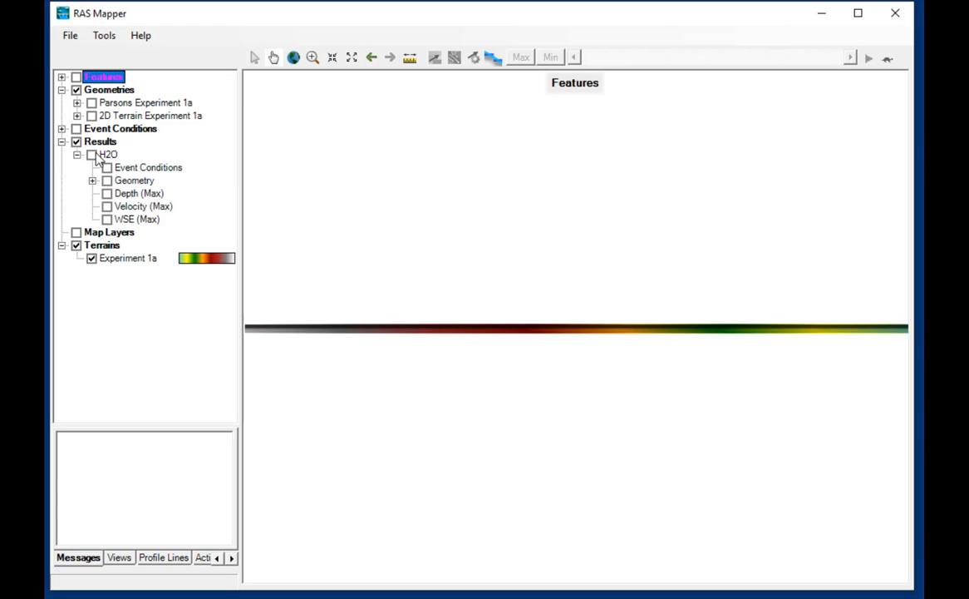
pyautogui.click(91, 154)
pyautogui.click(108, 206)
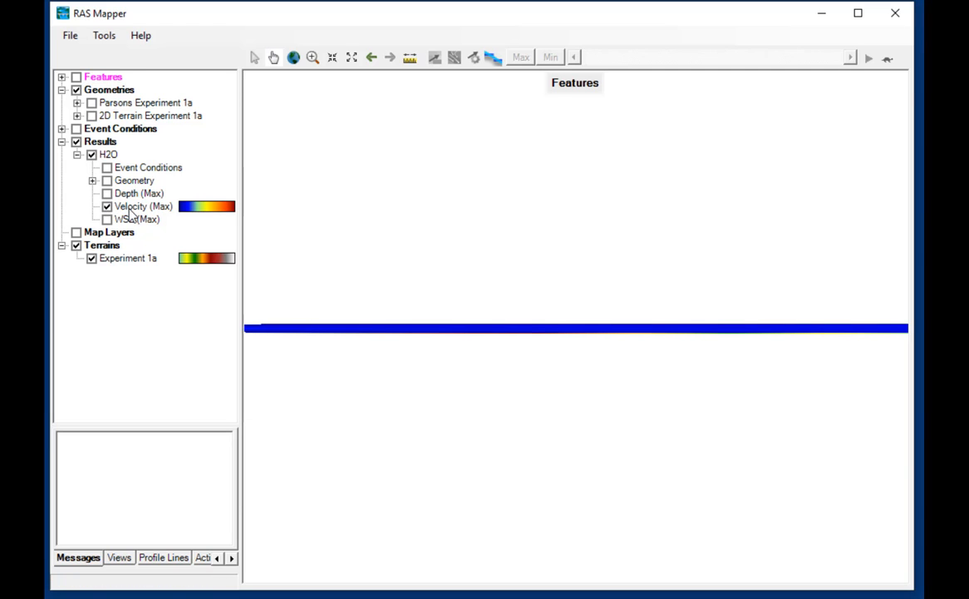
pyautogui.click(129, 208)
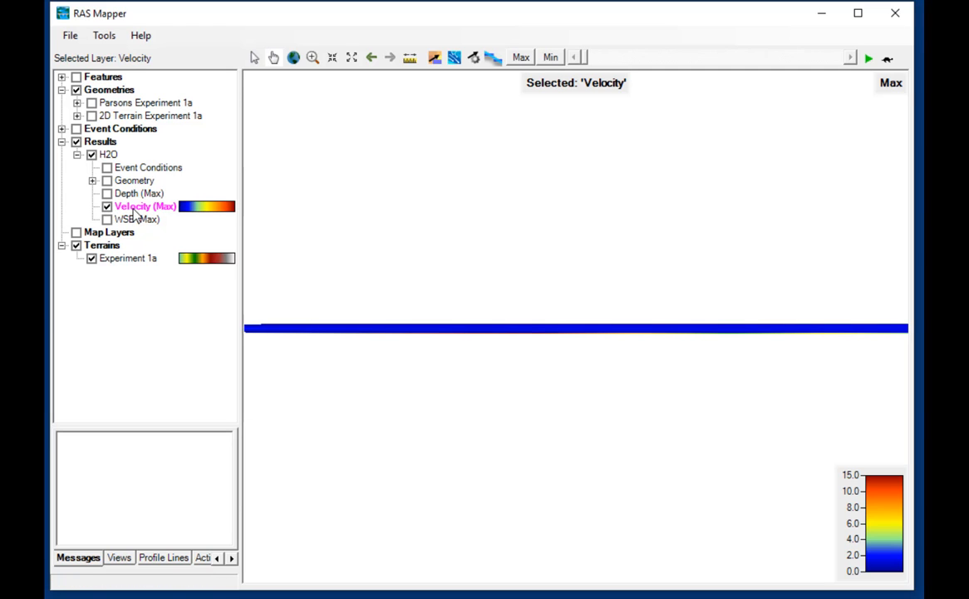
# - Animate the velocity results along the flume and return the animation to 00:00:02
pyautogui.click(867, 60)
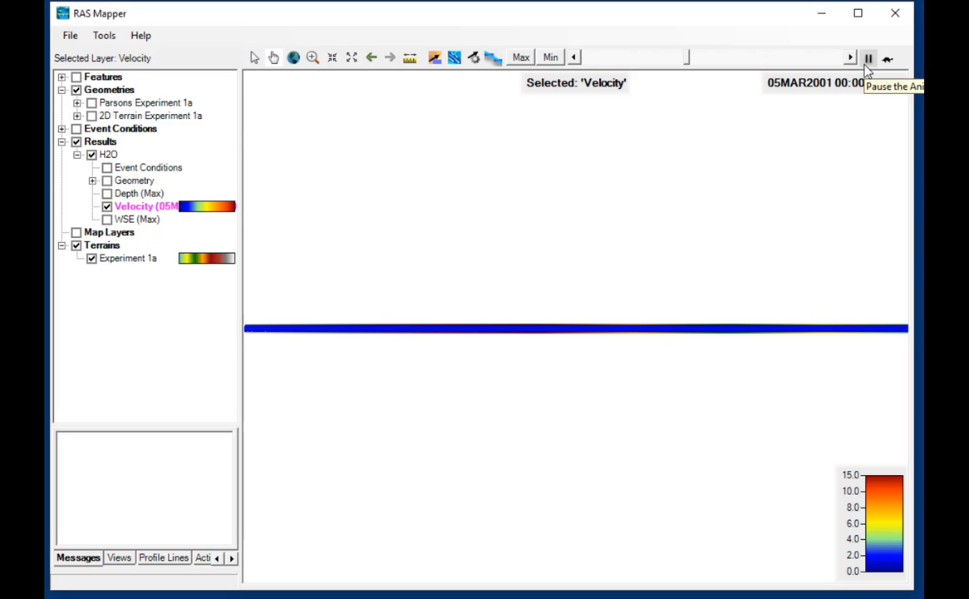
pyautogui.click(867, 60)
pyautogui.moveTo(748, 57); pyautogui.dragTo(595, 59)
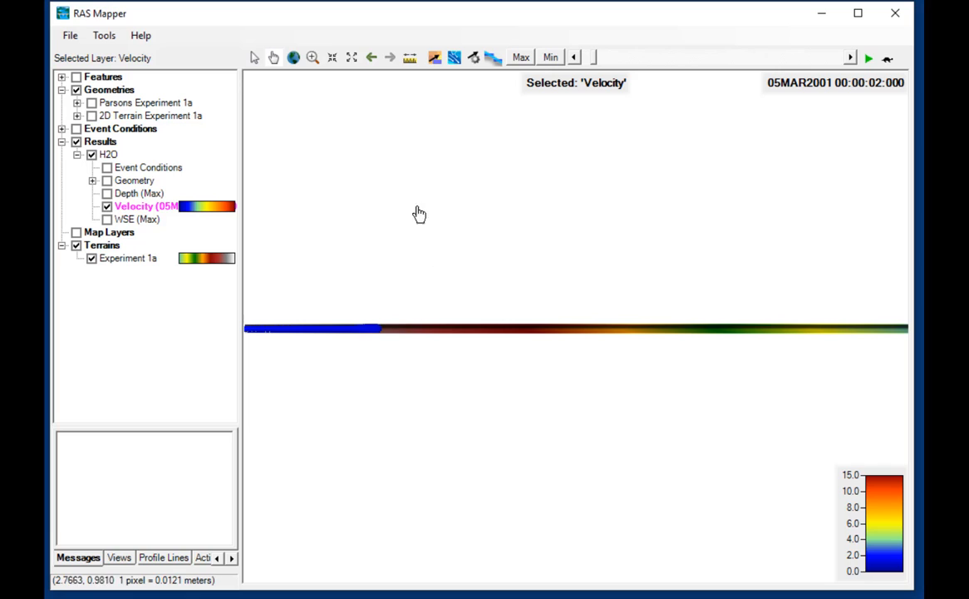
# - Examine the advancing flow front near the flume's upstream end at successive time steps around 00:00:02
pyautogui.click(312, 58)
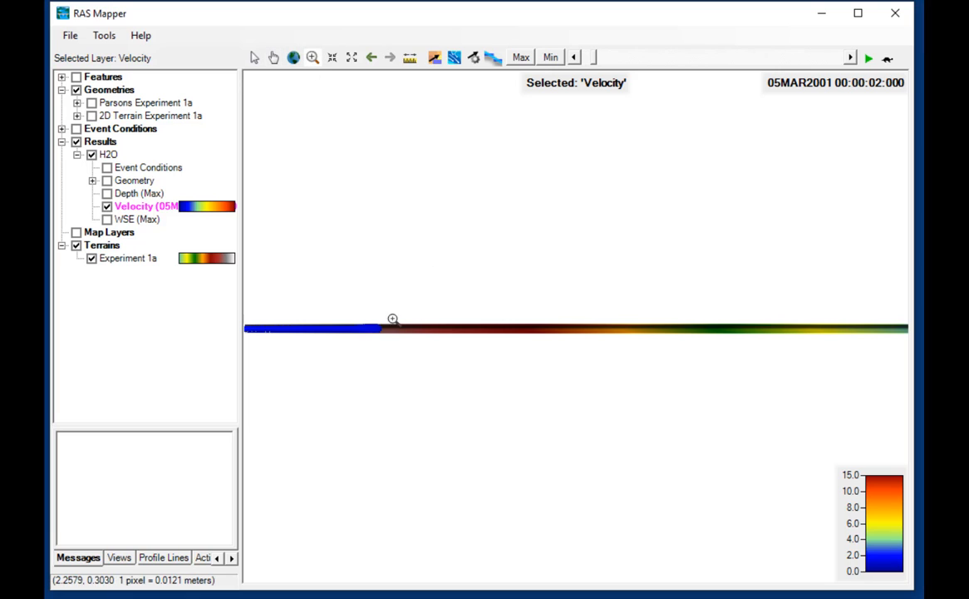
pyautogui.moveTo(394, 312); pyautogui.dragTo(309, 350)
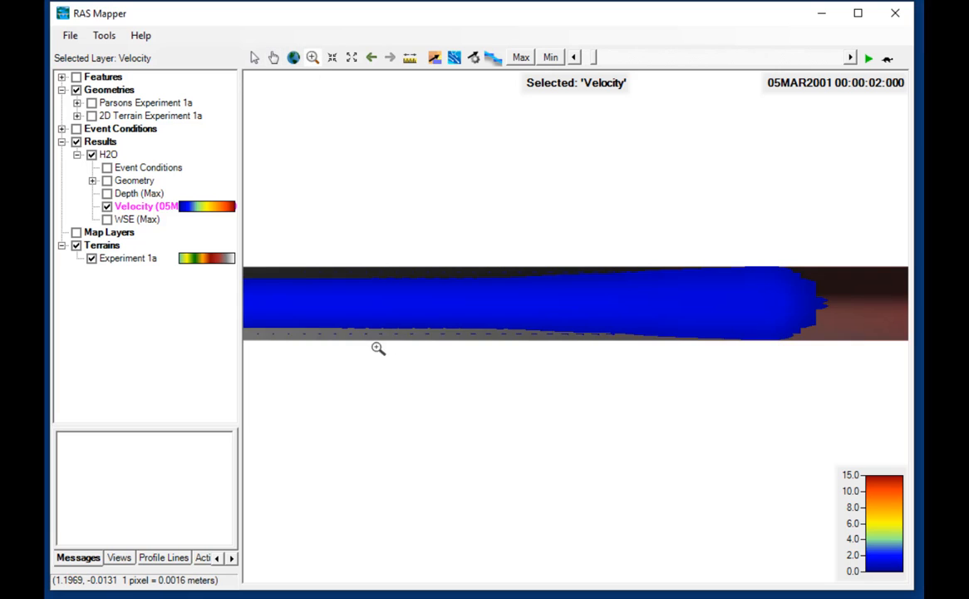
pyautogui.click(574, 58)
pyautogui.click(850, 58)
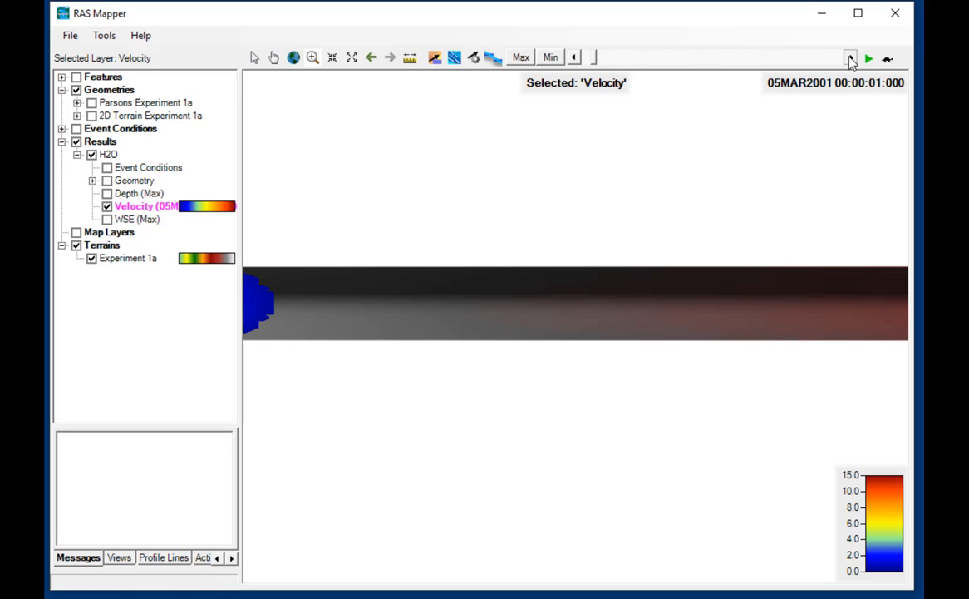
pyautogui.click(850, 58)
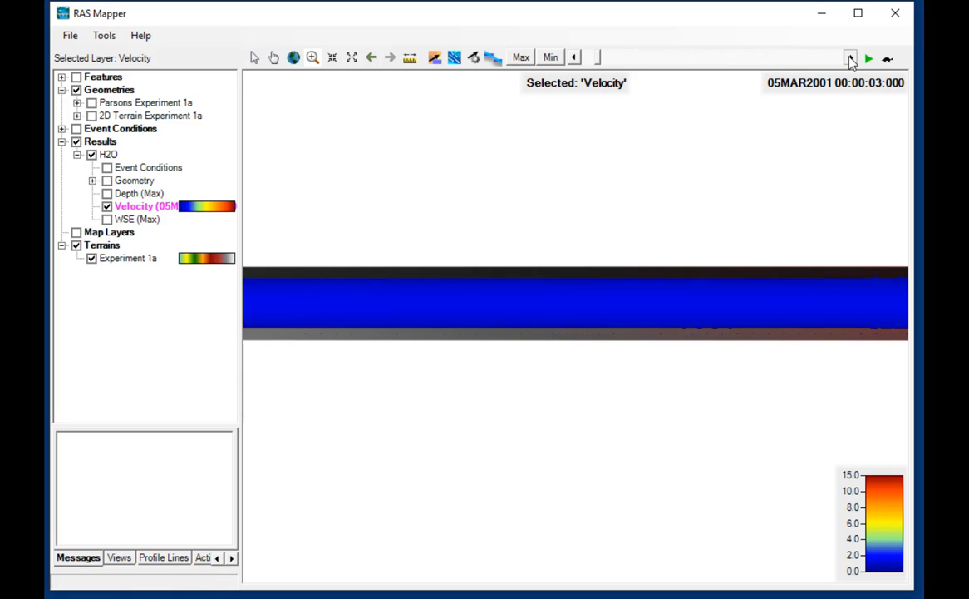
pyautogui.click(574, 58)
pyautogui.moveTo(746, 308)
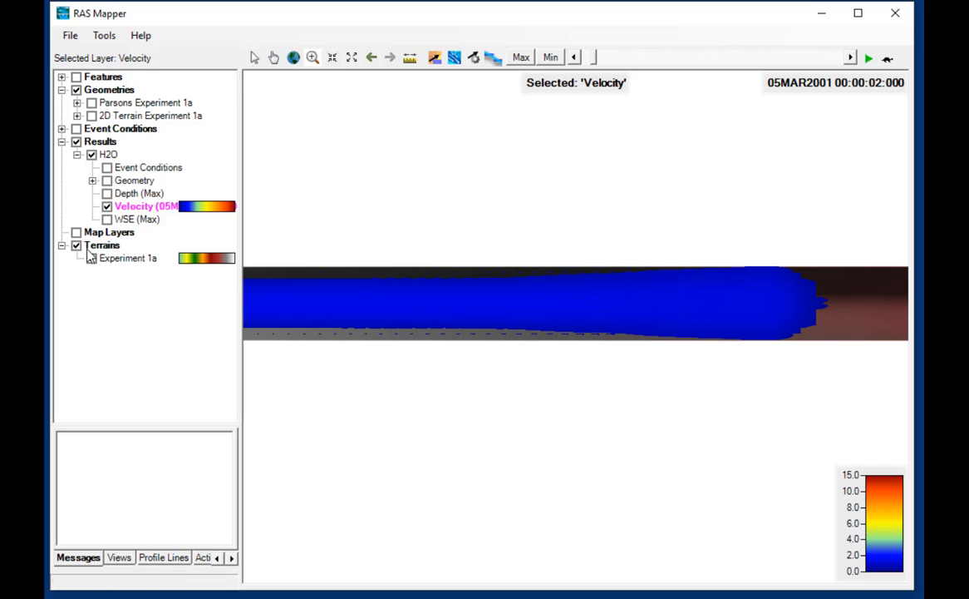
# - Set the Velocity layer's surface fill maximum to 1.5, regenerate its color ramp values and apply them
pyautogui.rightClick(134, 205)
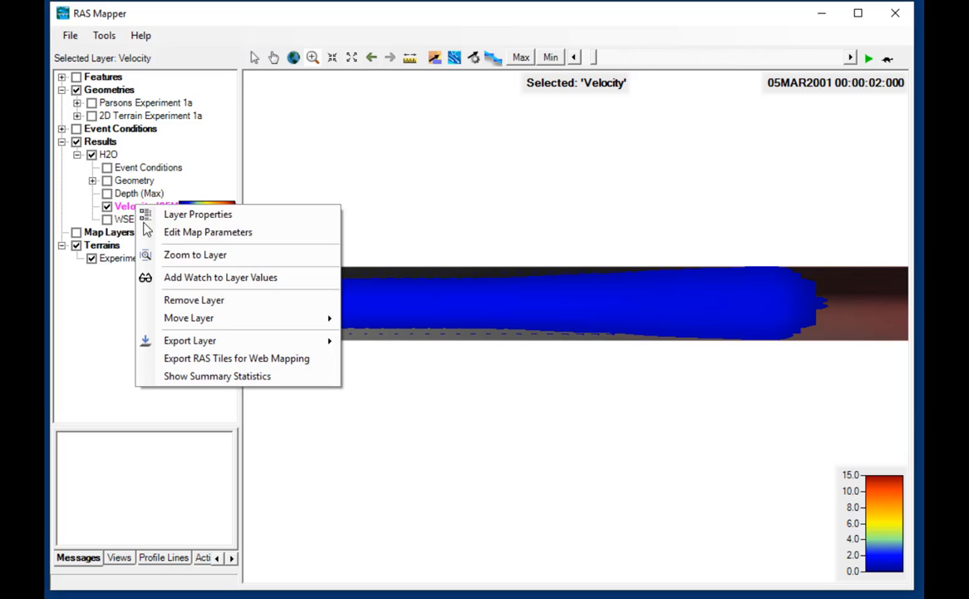
pyautogui.click(191, 223)
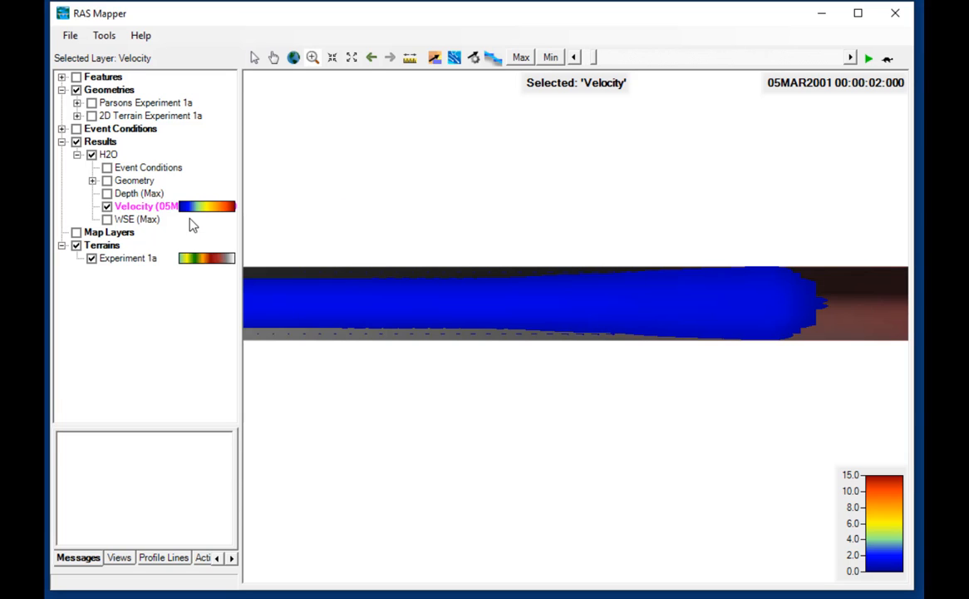
pyautogui.click(318, 274)
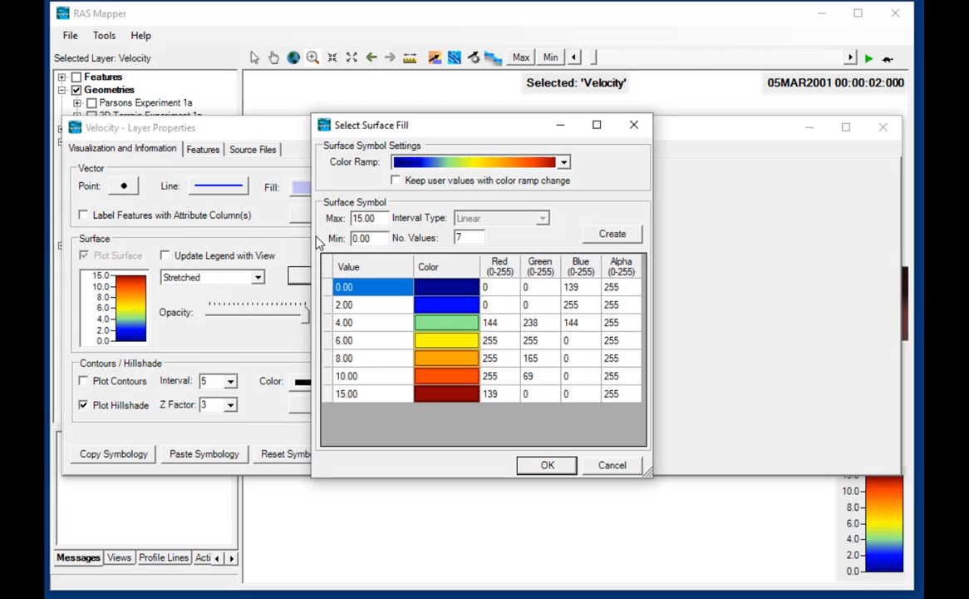
pyautogui.moveTo(384, 218); pyautogui.dragTo(237, 205)
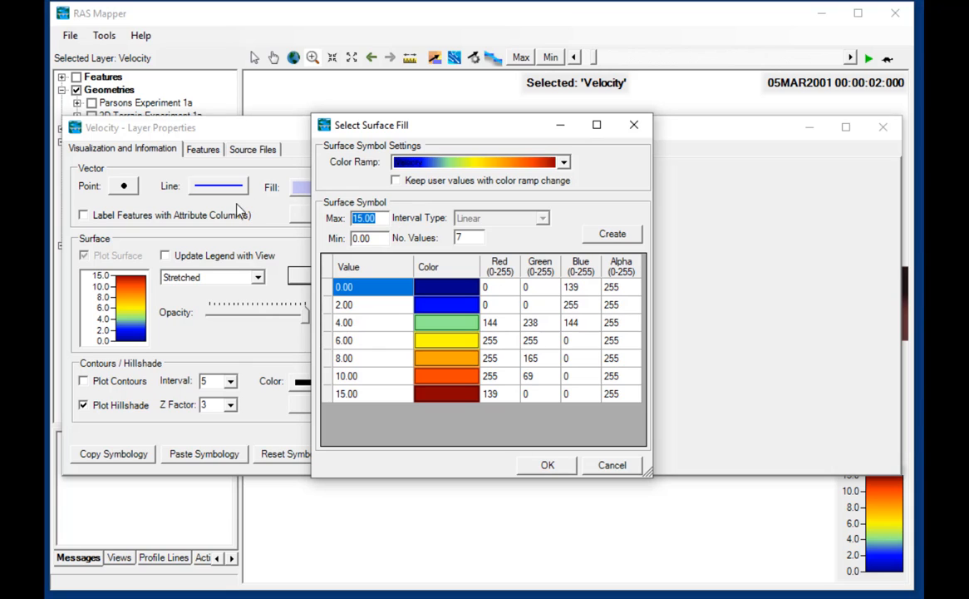
pyautogui.write('1.5')
pyautogui.click(613, 234)
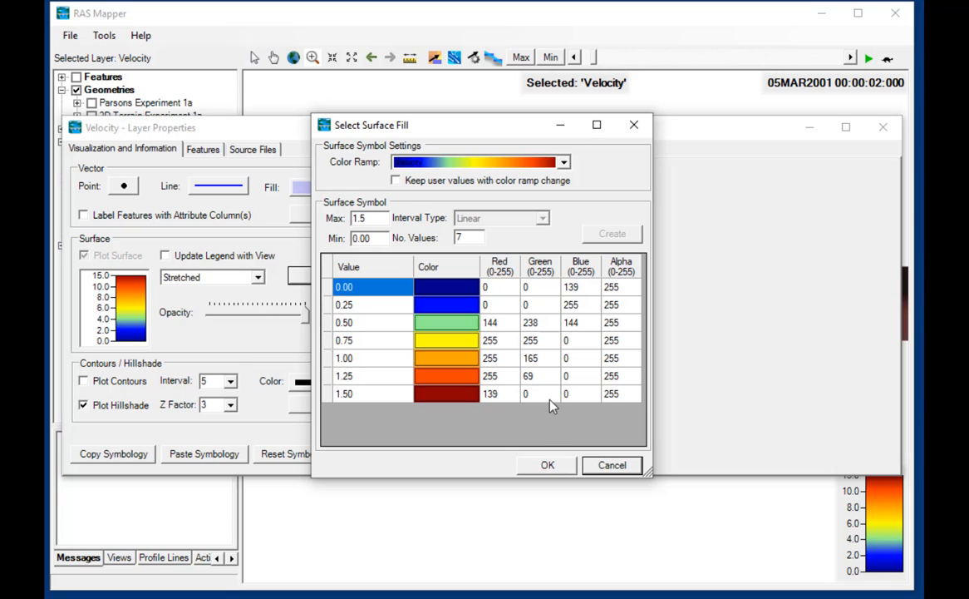
pyautogui.click(551, 464)
pyautogui.click(883, 127)
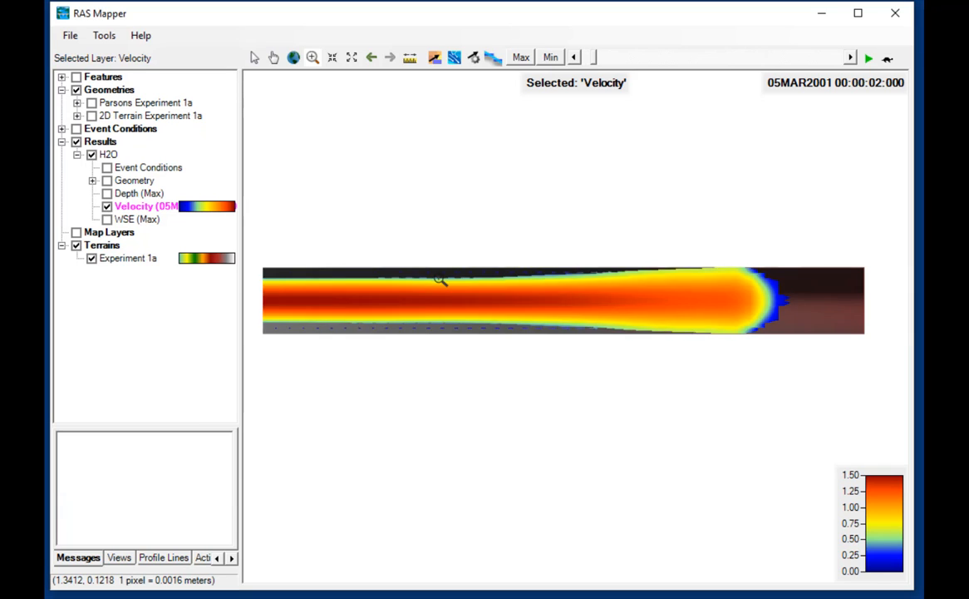
# - Review the recolored velocity results along the flume at further time steps and close RAS Mapper
pyautogui.scroll(-3, 443, 281)
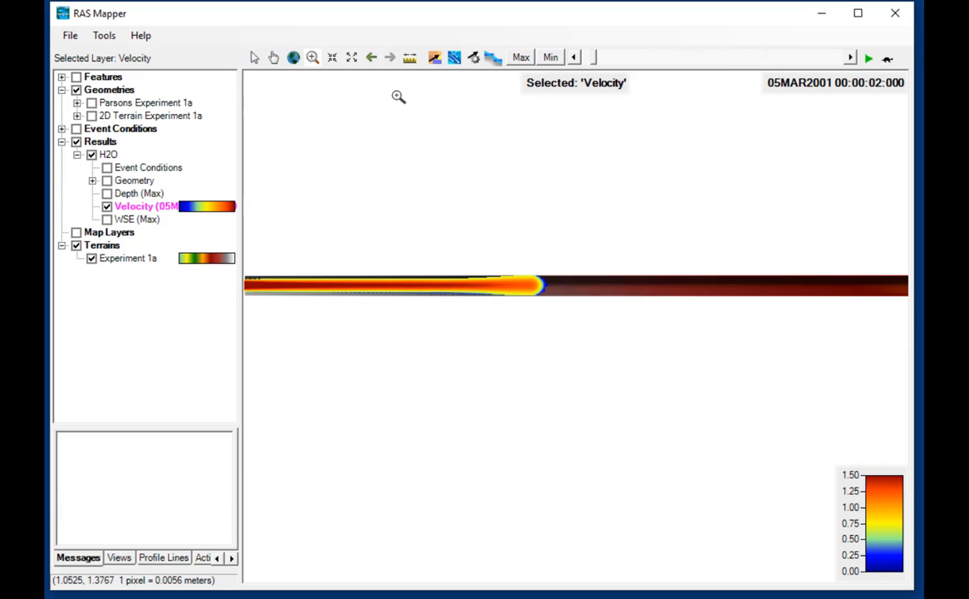
pyautogui.click(849, 58)
pyautogui.click(849, 58)
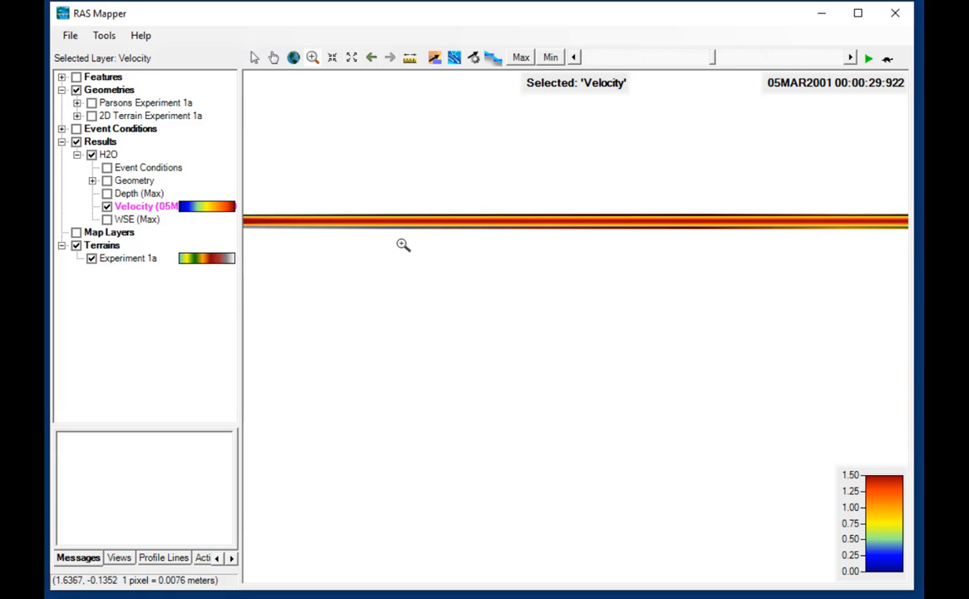
pyautogui.click(895, 14)
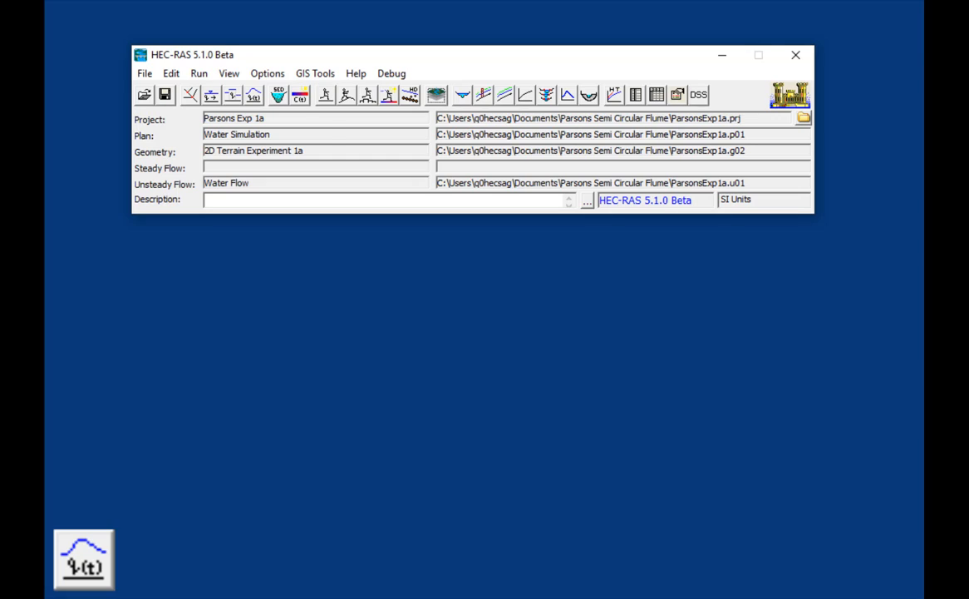
# - Save a copy of the Water Flow unsteady flow data under the title Bingham
pyautogui.click(254, 97)
pyautogui.click(318, 41)
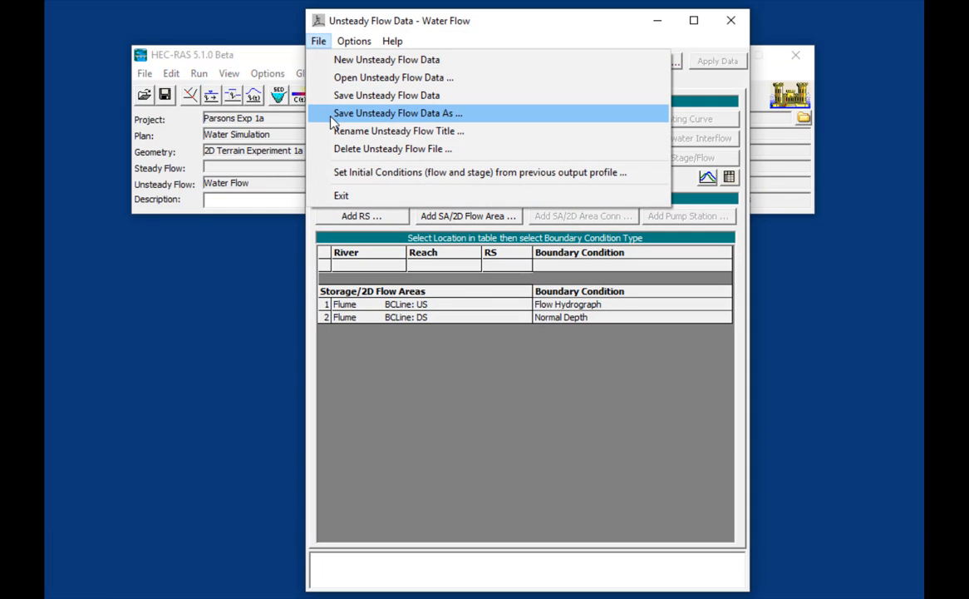
pyautogui.click(332, 114)
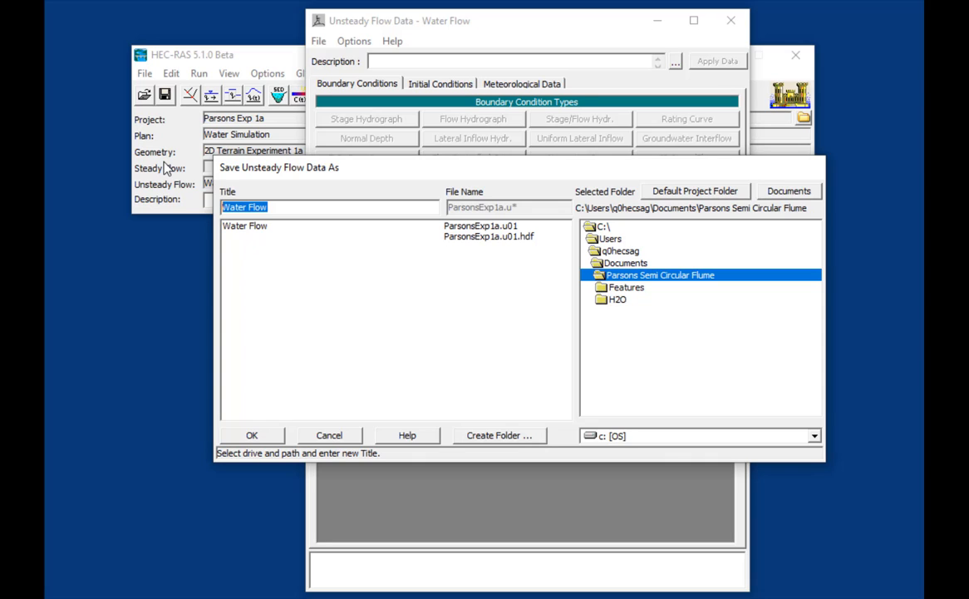
pyautogui.write('Bingham')
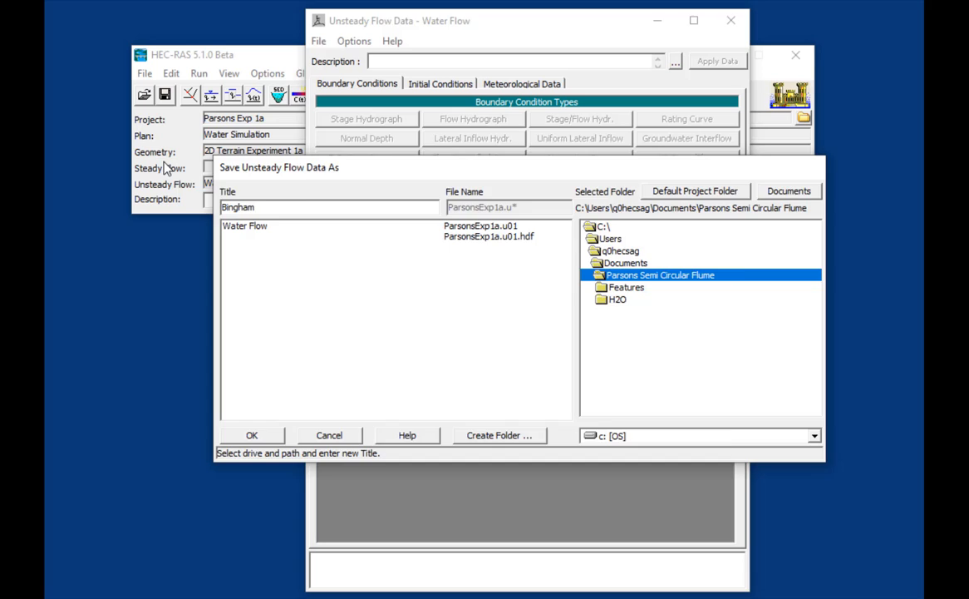
pyautogui.press('Return')
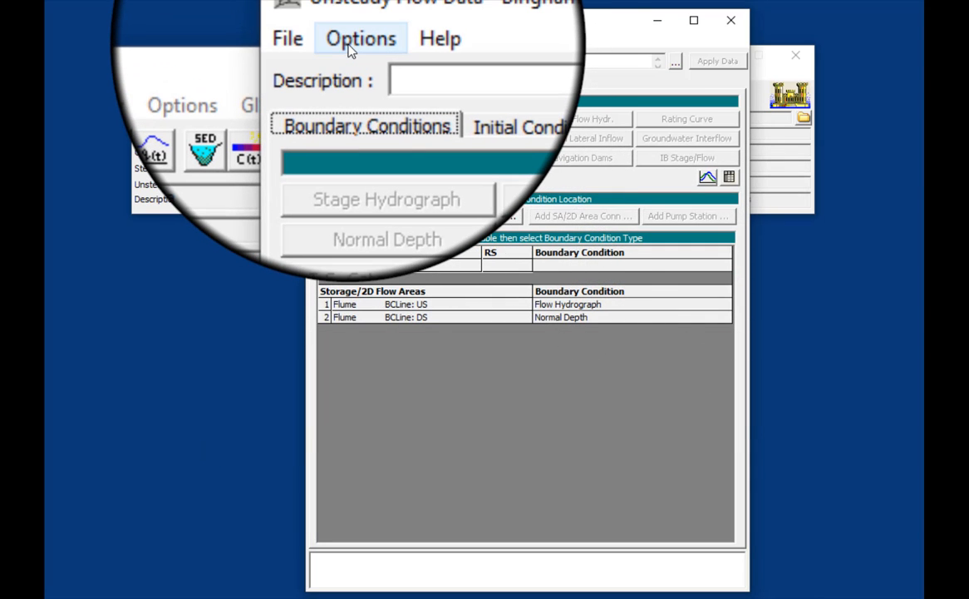
# - Set the non-Newtonian method of the Bingham unsteady flow data to Bingham
pyautogui.click(349, 51)
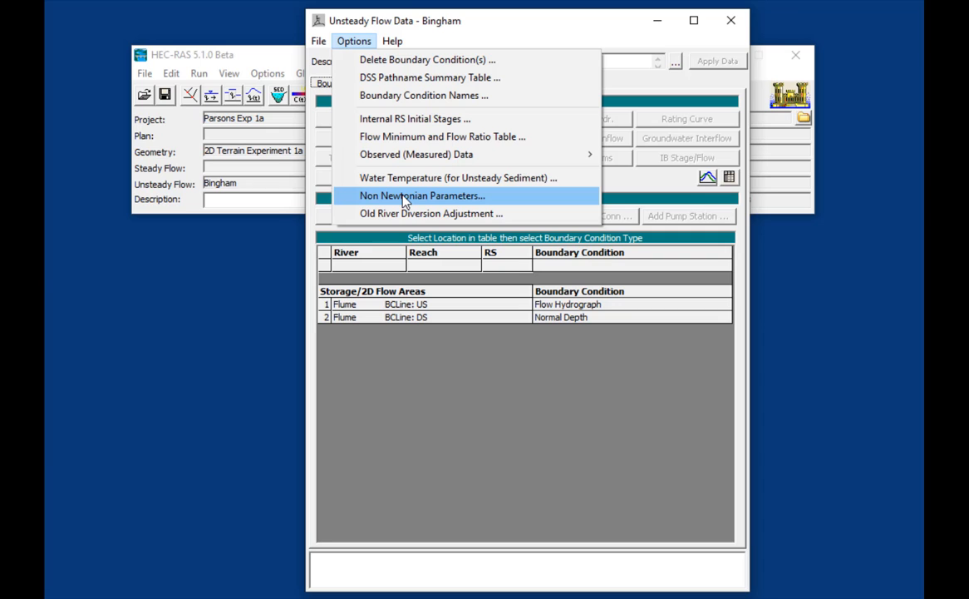
pyautogui.click(405, 198)
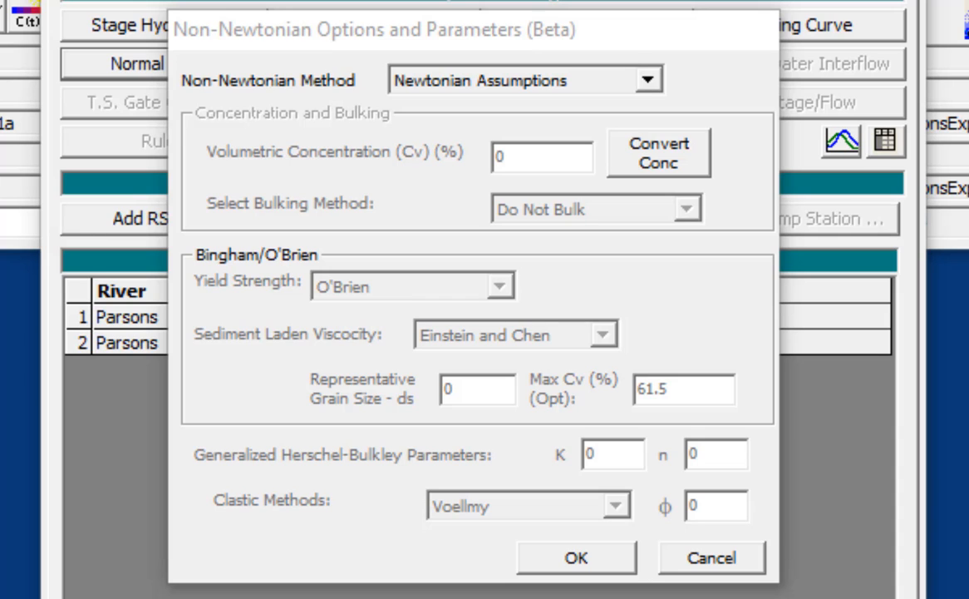
pyautogui.click(653, 78)
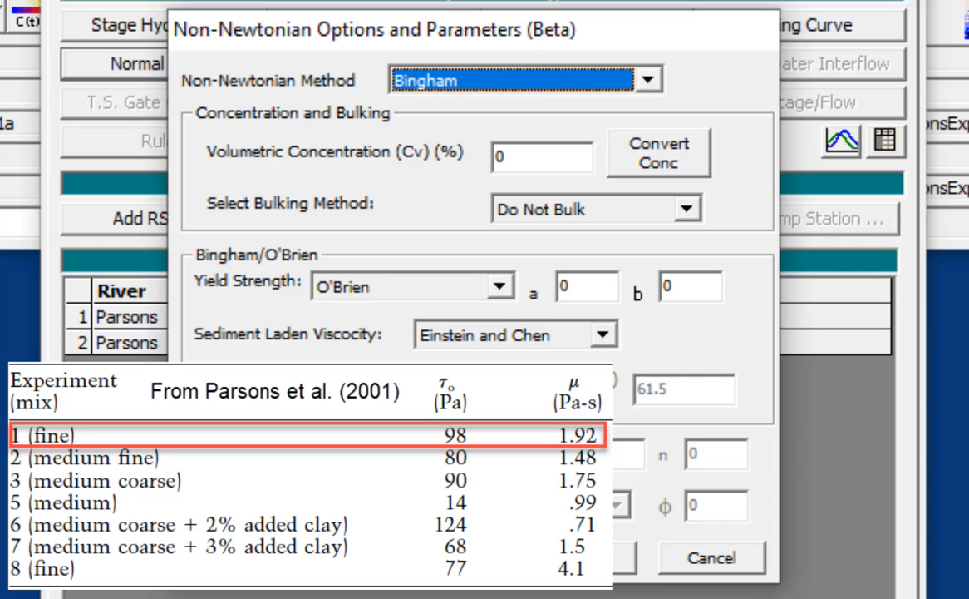
# - Set the yield strength option to User Yield and the sediment laden viscosity to User Defined Viscocity
pyautogui.click(500, 286)
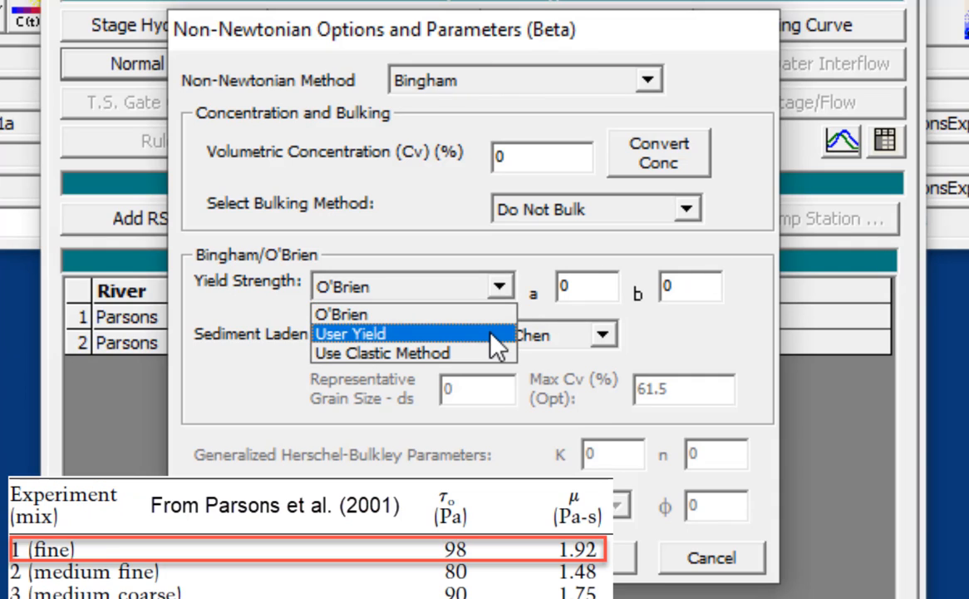
pyautogui.click(496, 335)
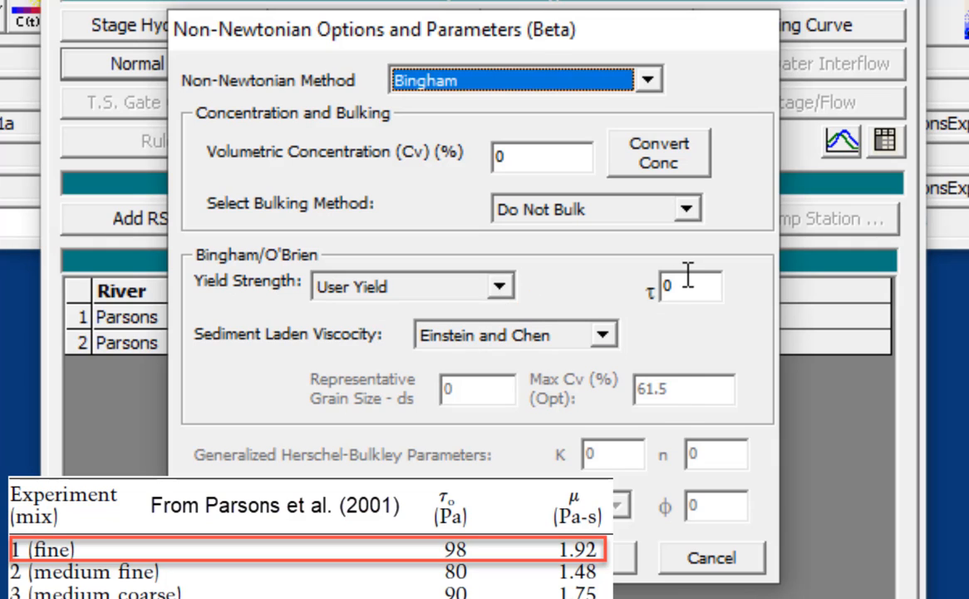
pyautogui.click(603, 334)
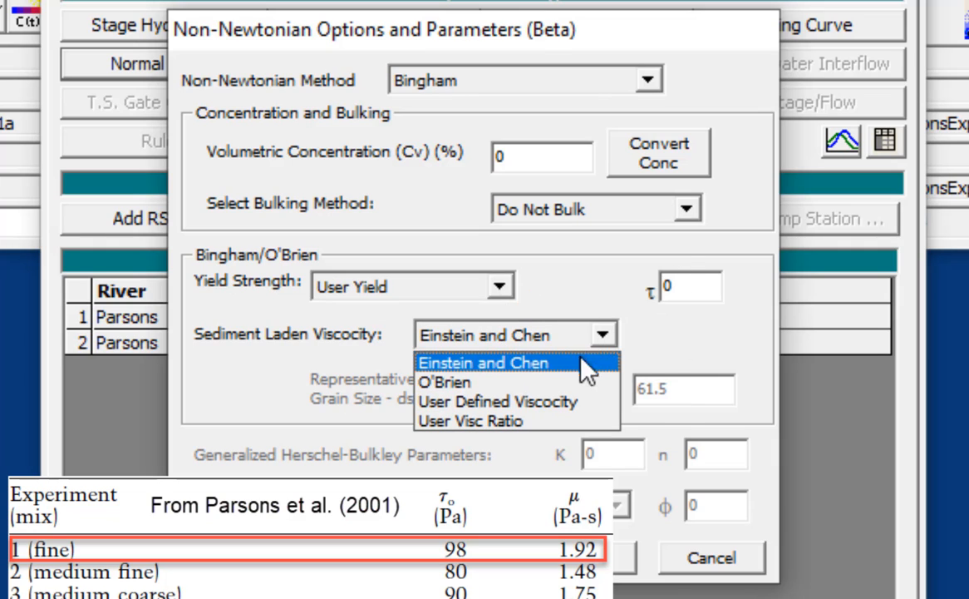
pyautogui.click(561, 405)
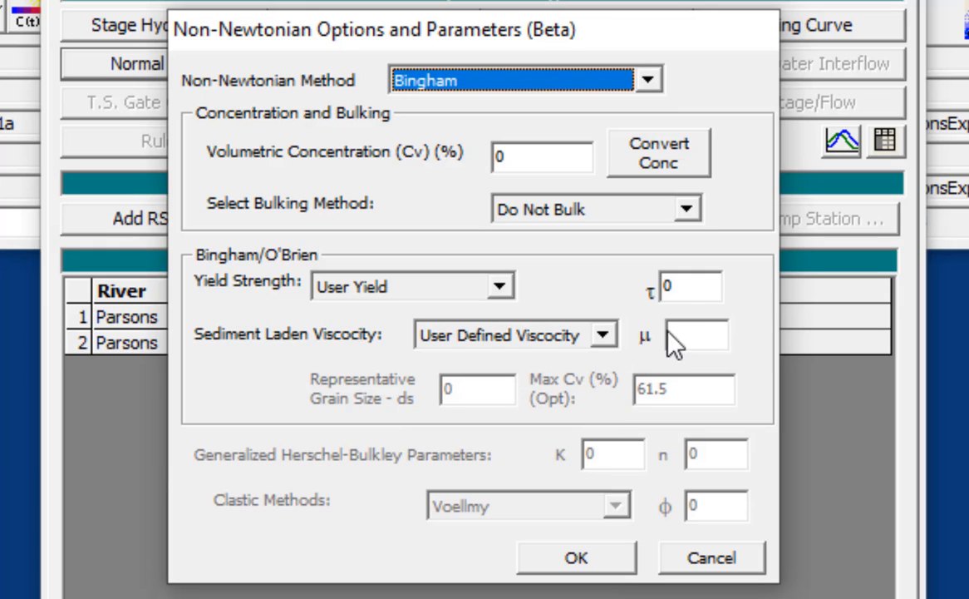
# - Set the yield strength to 98, the sediment laden viscosity to 1.92 and the volumetric concentration to 69.2%
pyautogui.doubleClick(688, 291)
pyautogui.write('98')
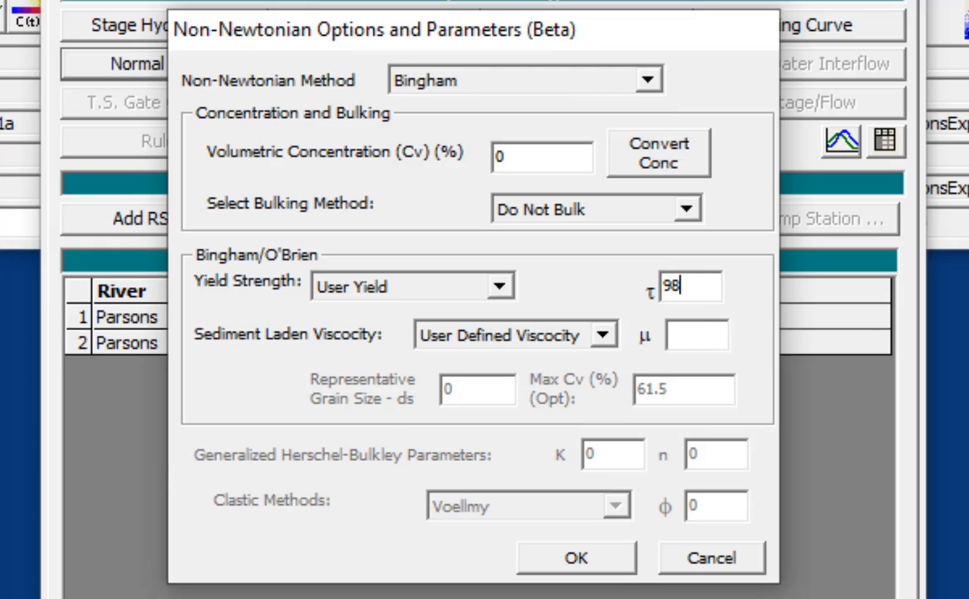
pyautogui.click(692, 336)
pyautogui.write('1.5')
pyautogui.write('2')
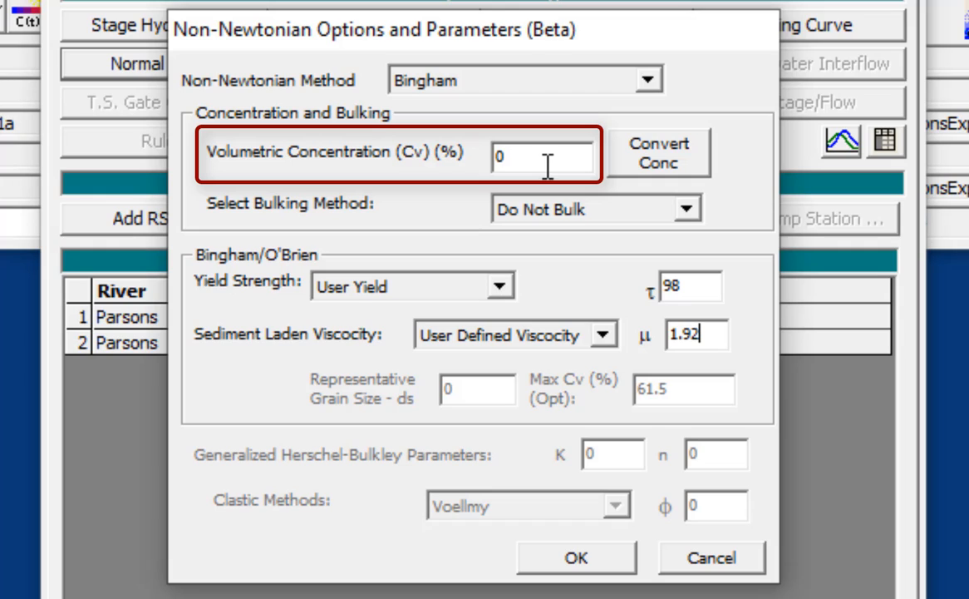
pyautogui.doubleClick(496, 158)
pyautogui.write('69.2')
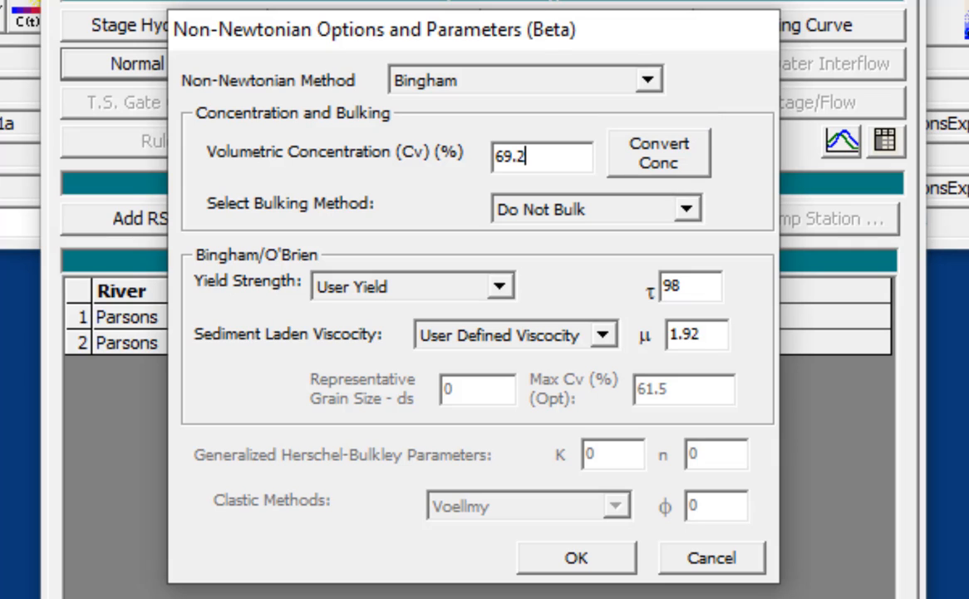
# - Convert a volumetric concentration of 69.2% to the other concentration units with the conversion calculator, then close it
pyautogui.click(659, 153)
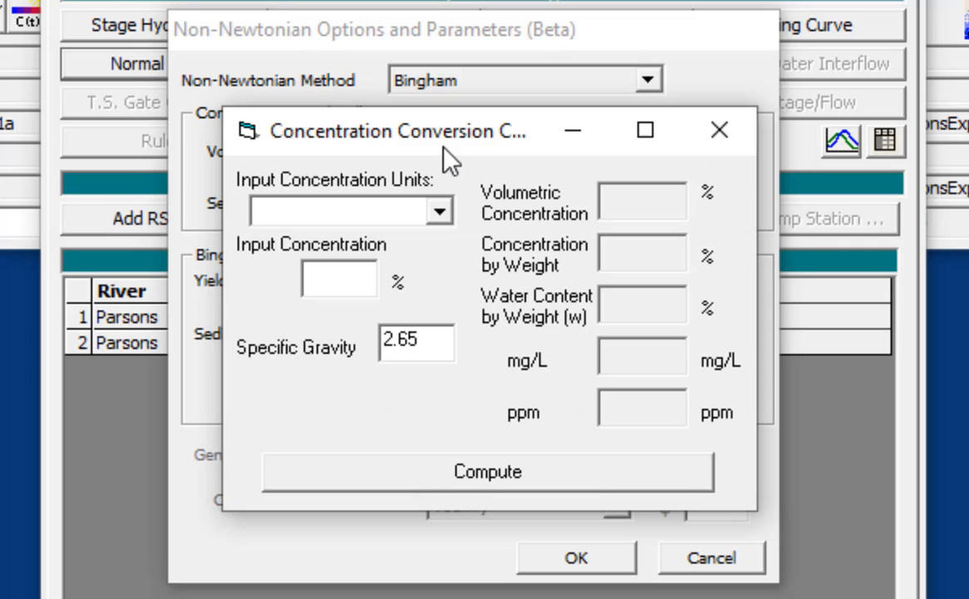
pyautogui.click(440, 212)
pyautogui.click(424, 241)
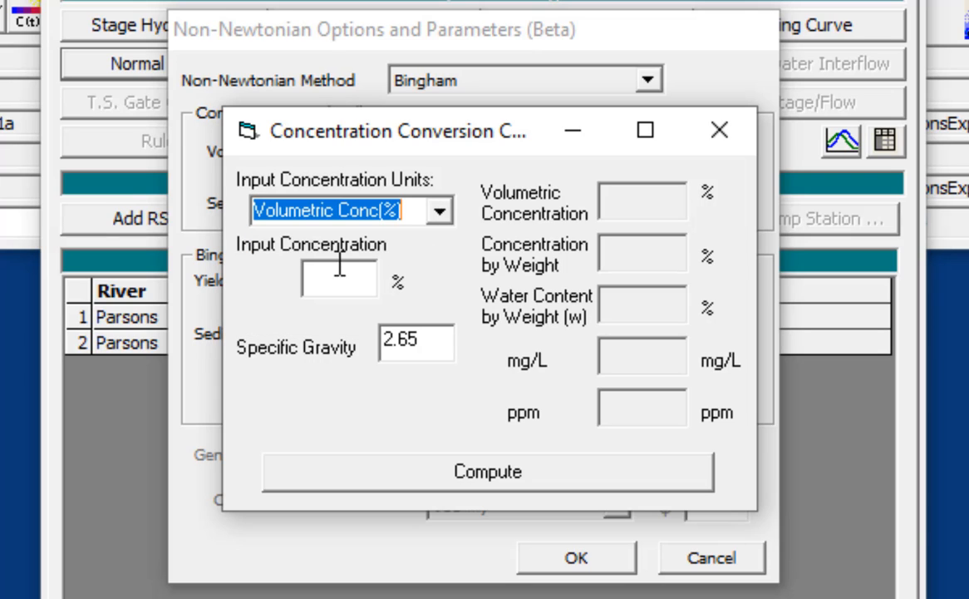
pyautogui.click(339, 277)
pyautogui.write('69.')
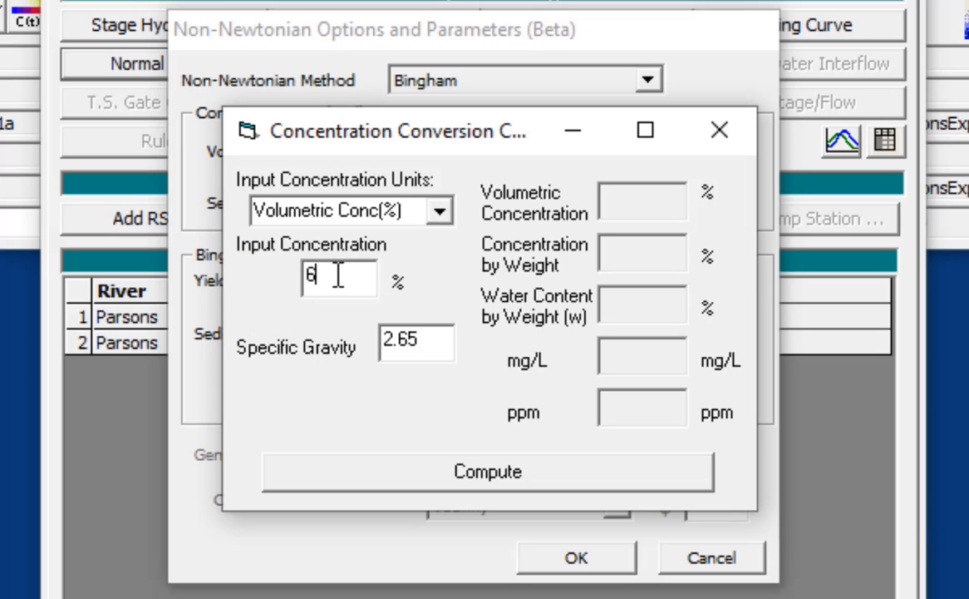
pyautogui.write('2')
pyautogui.click(651, 481)
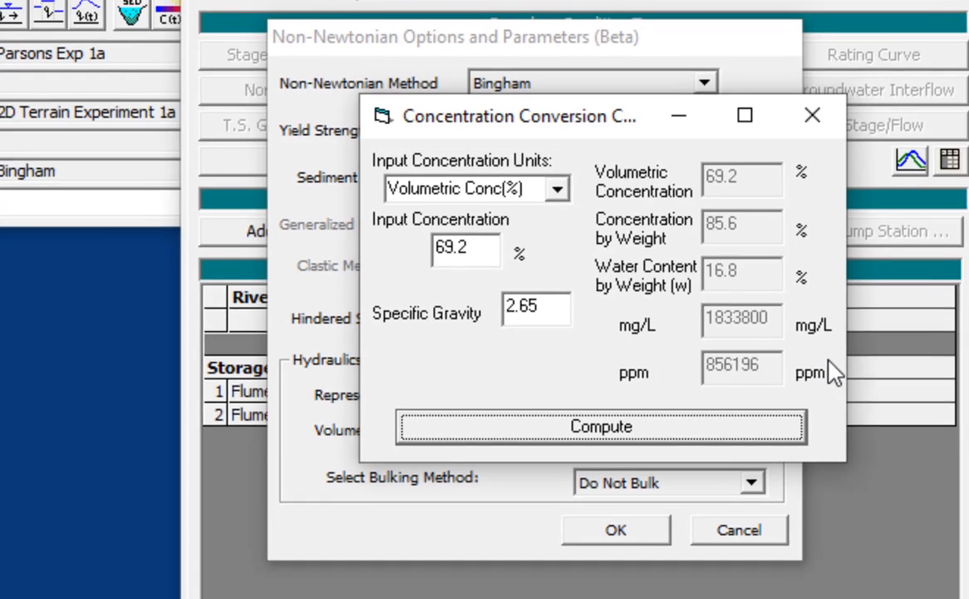
pyautogui.click(841, 111)
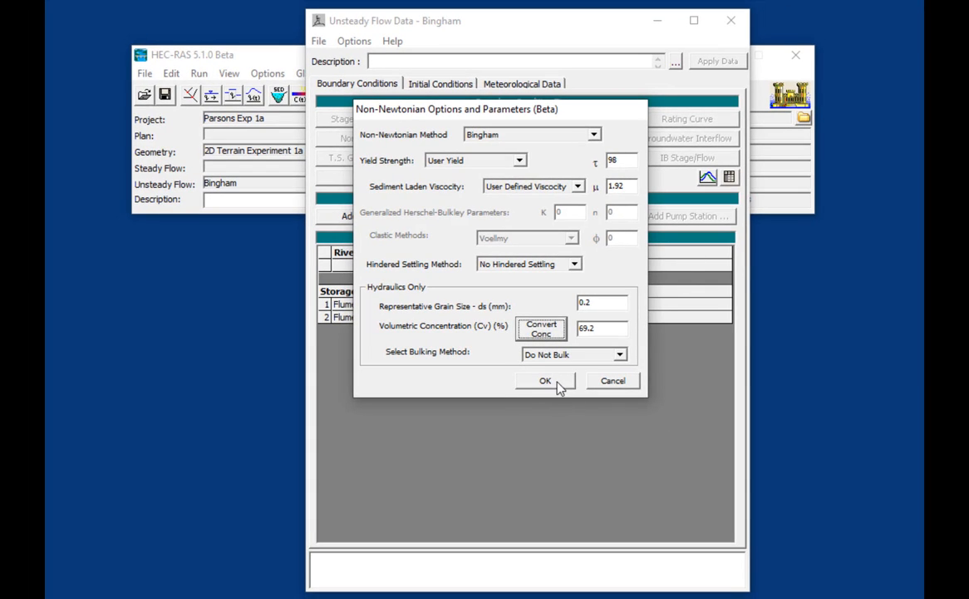
# - Accept the non-Newtonian parameters, then save and close the Bingham unsteady flow data
pyautogui.click(559, 388)
pyautogui.click(324, 41)
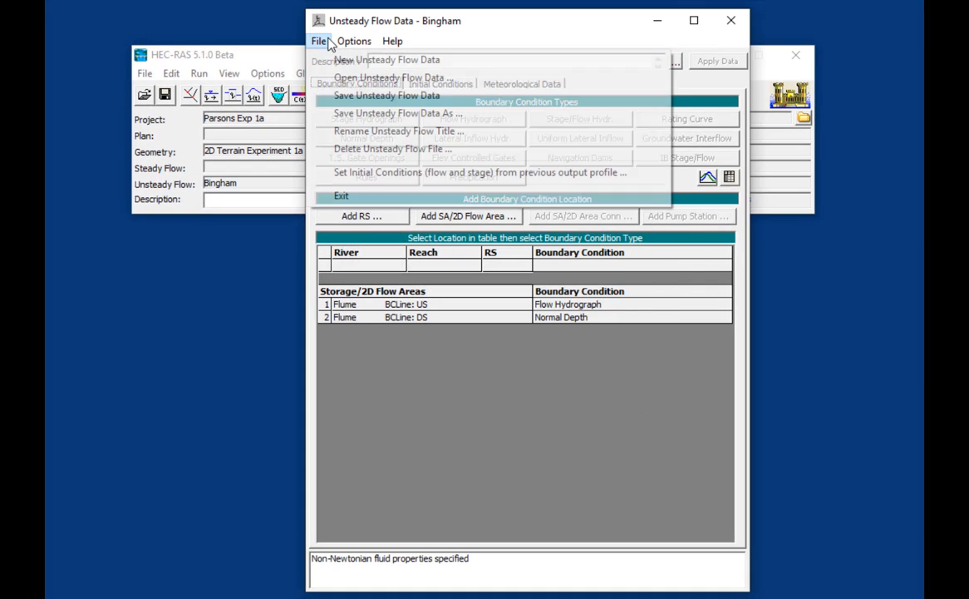
pyautogui.click(336, 96)
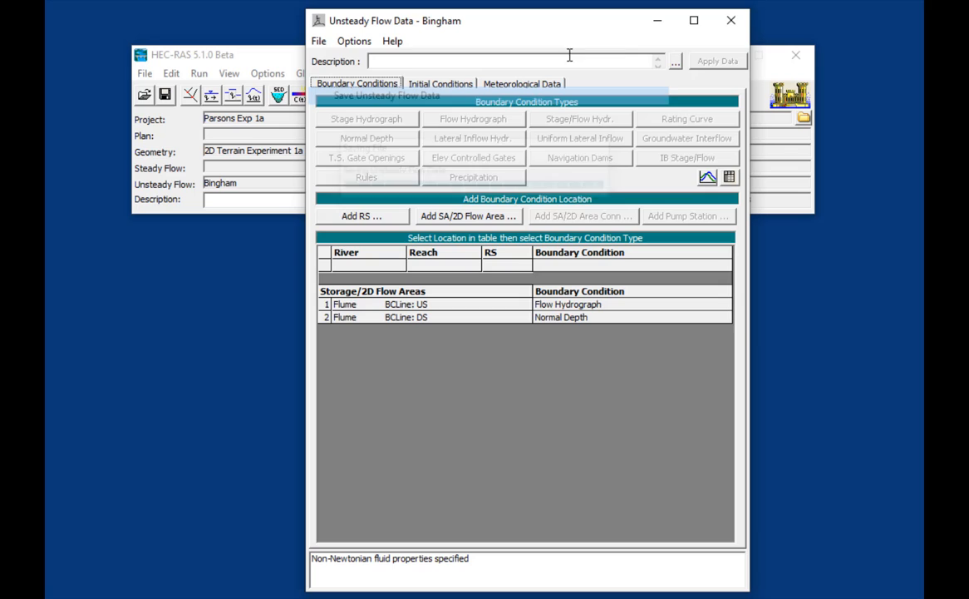
pyautogui.click(731, 21)
# - Save the unsteady flow analysis as a new plan titled Bingham with the short identifier Bingham
pyautogui.click(347, 96)
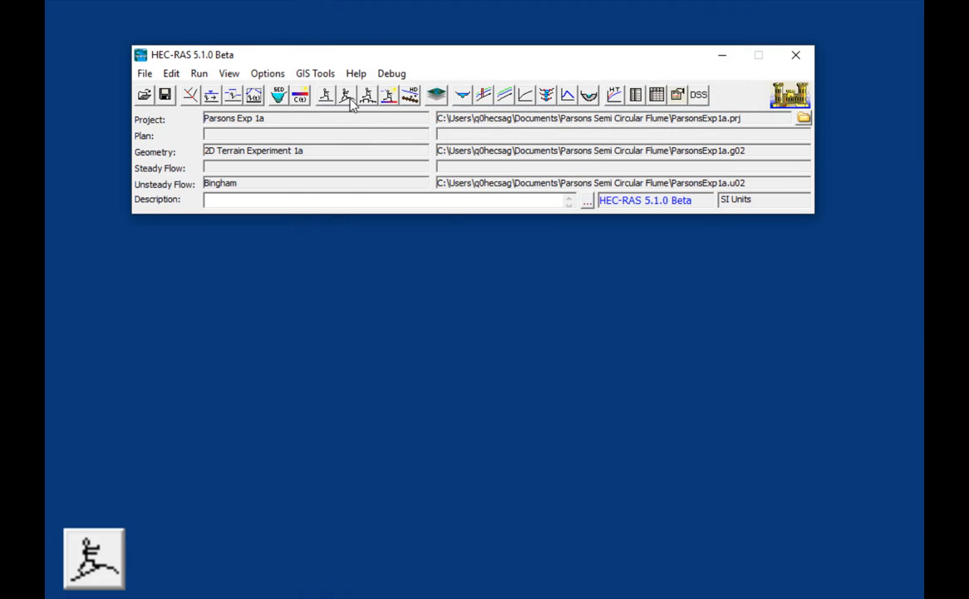
pyautogui.click(347, 96)
pyautogui.click(284, 53)
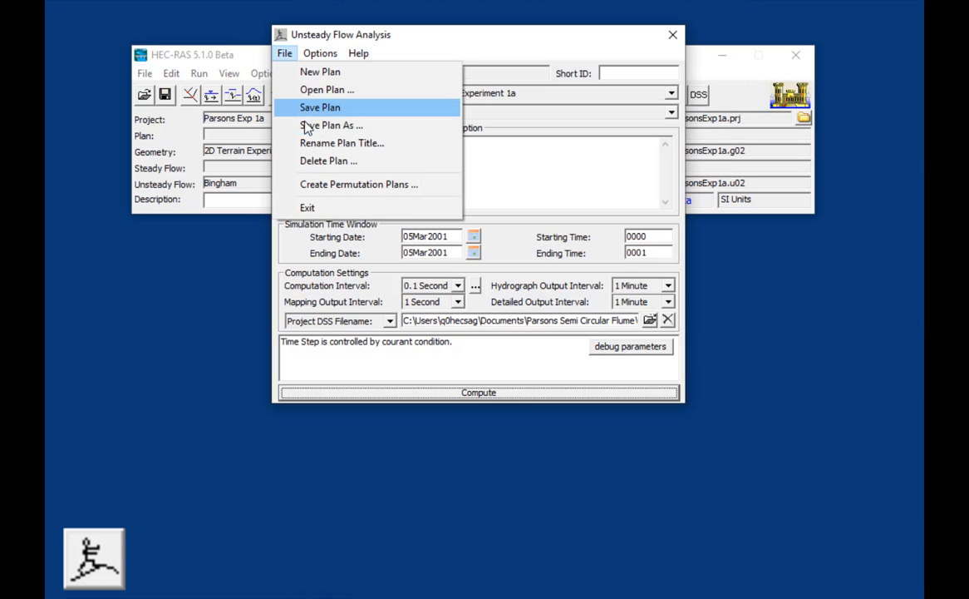
pyautogui.click(308, 127)
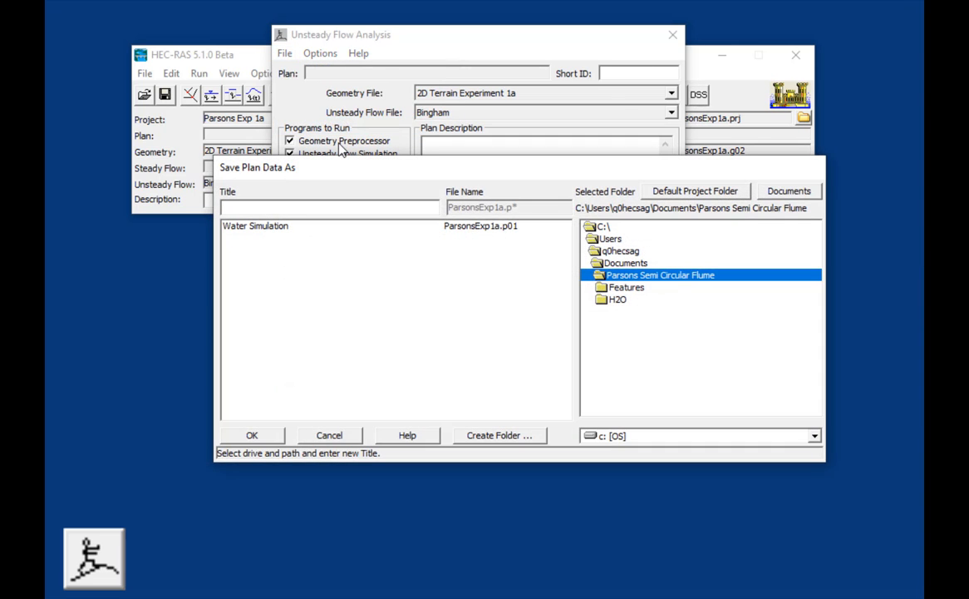
pyautogui.write('Bin')
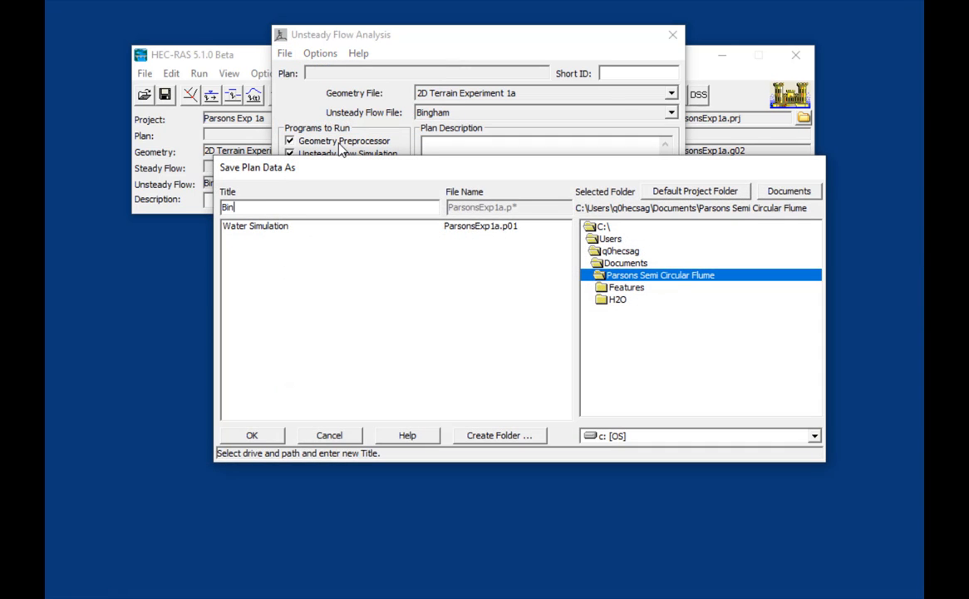
pyautogui.write('gham')
pyautogui.click(252, 435)
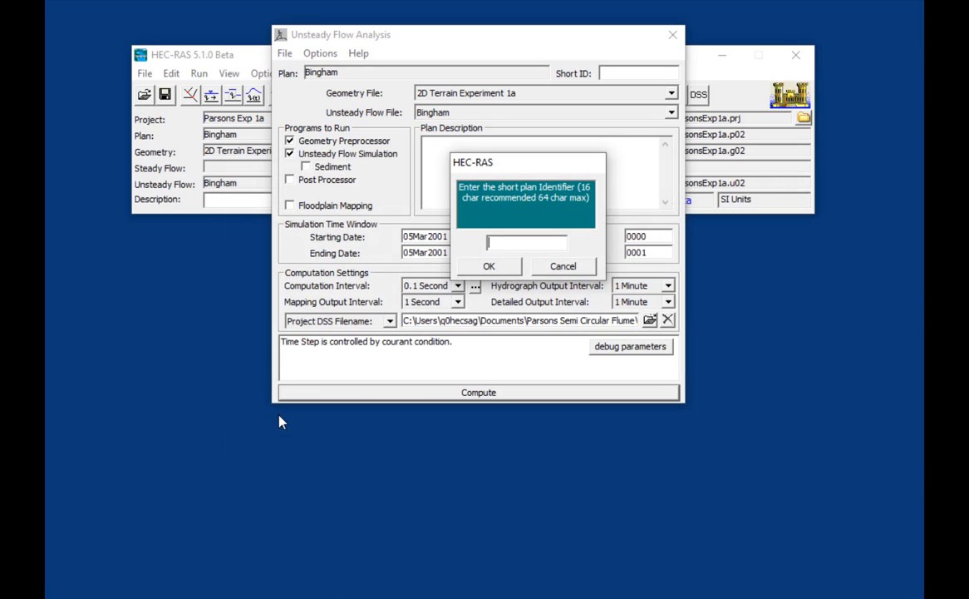
pyautogui.click(490, 267)
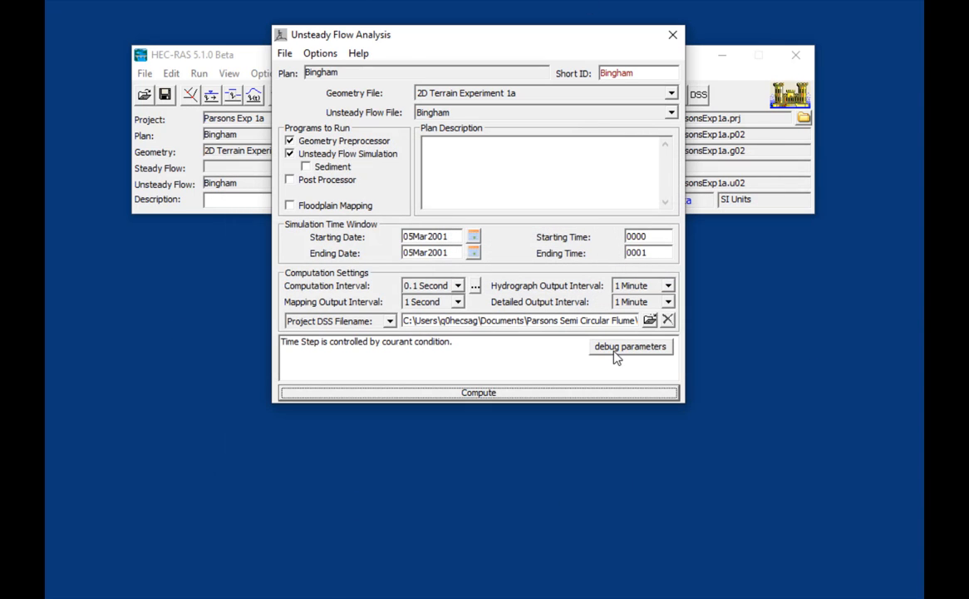
# - Compute the Bingham plan and close the computation window once the run finishes
pyautogui.click(579, 396)
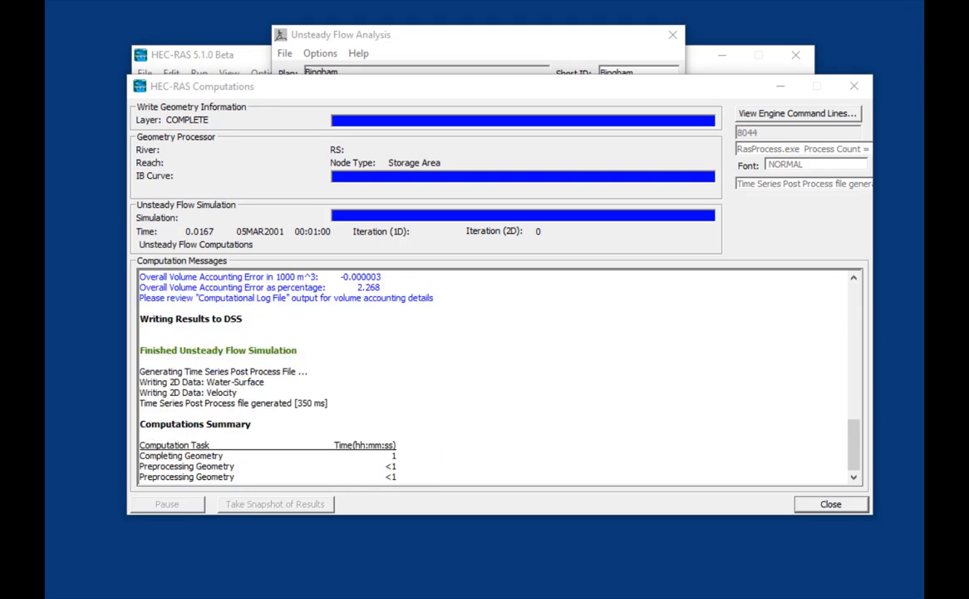
pyautogui.click(854, 88)
# - Open RAS Mapper and display the Bingham velocity results instead of the H2O velocity results
pyautogui.click(774, 157)
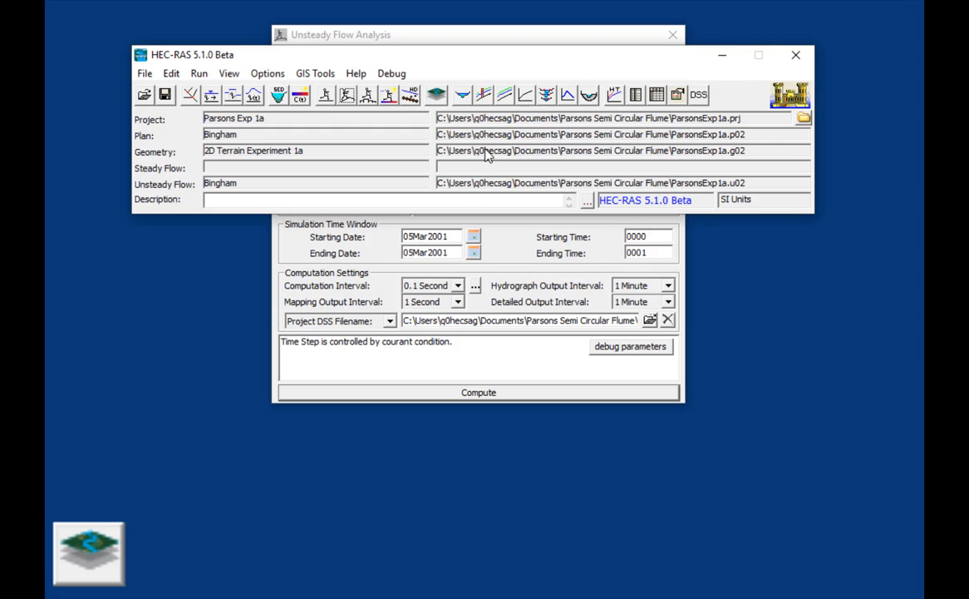
pyautogui.click(439, 95)
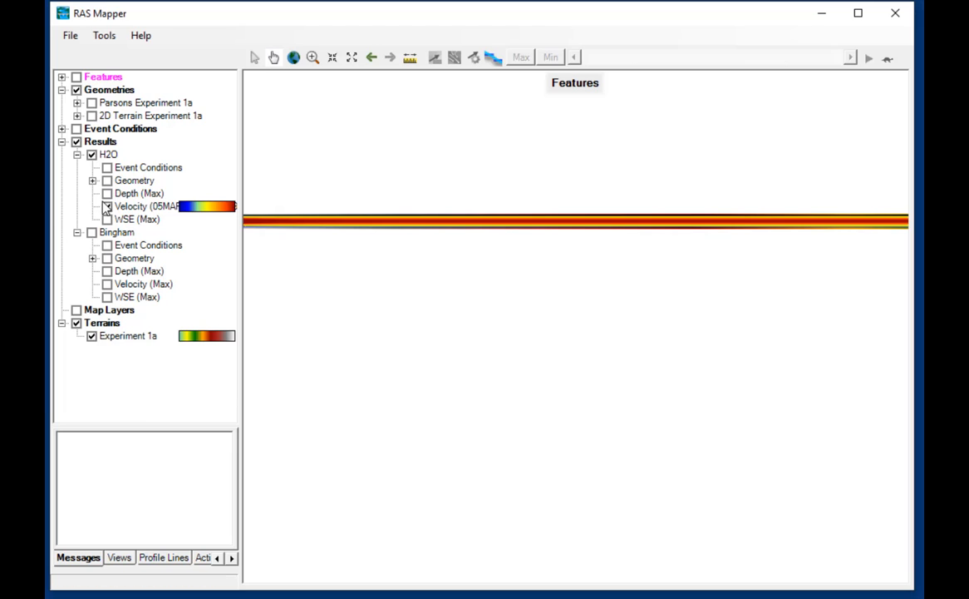
pyautogui.click(107, 206)
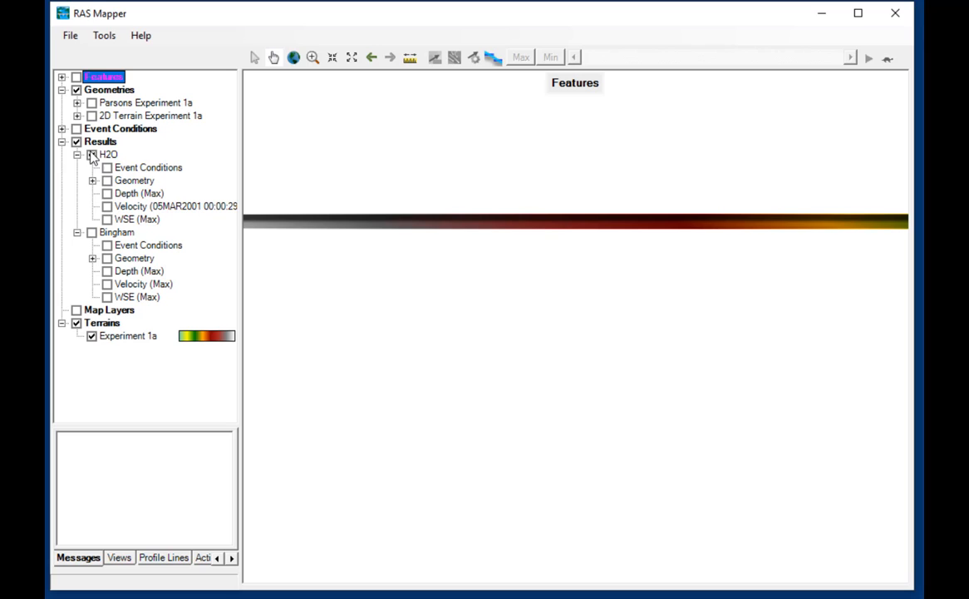
pyautogui.click(92, 232)
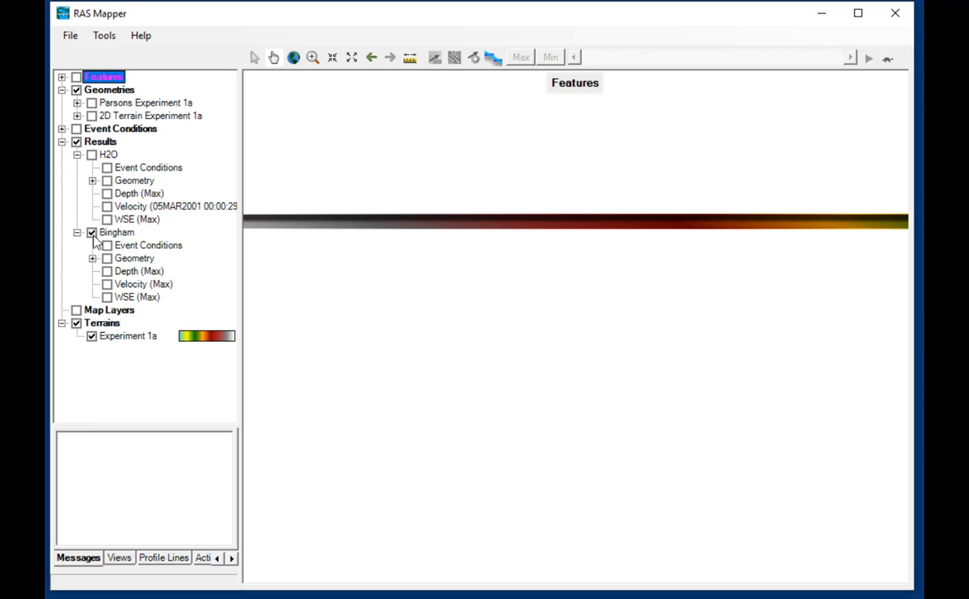
pyautogui.click(107, 284)
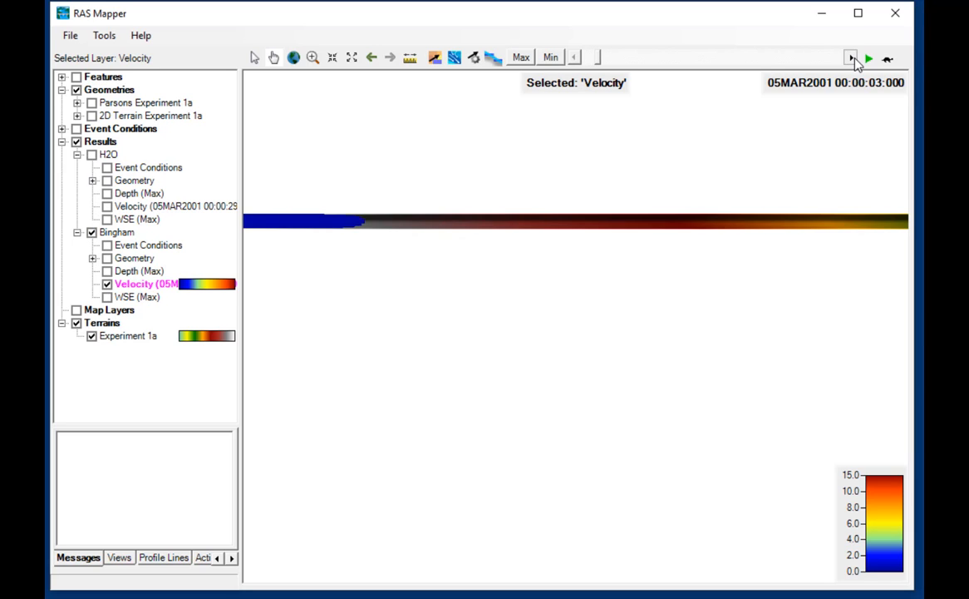
# - Advance the Bingham velocity results to 00:00:06 and examine the flow front up close
pyautogui.click(853, 58)
pyautogui.click(853, 57)
pyautogui.click(853, 57)
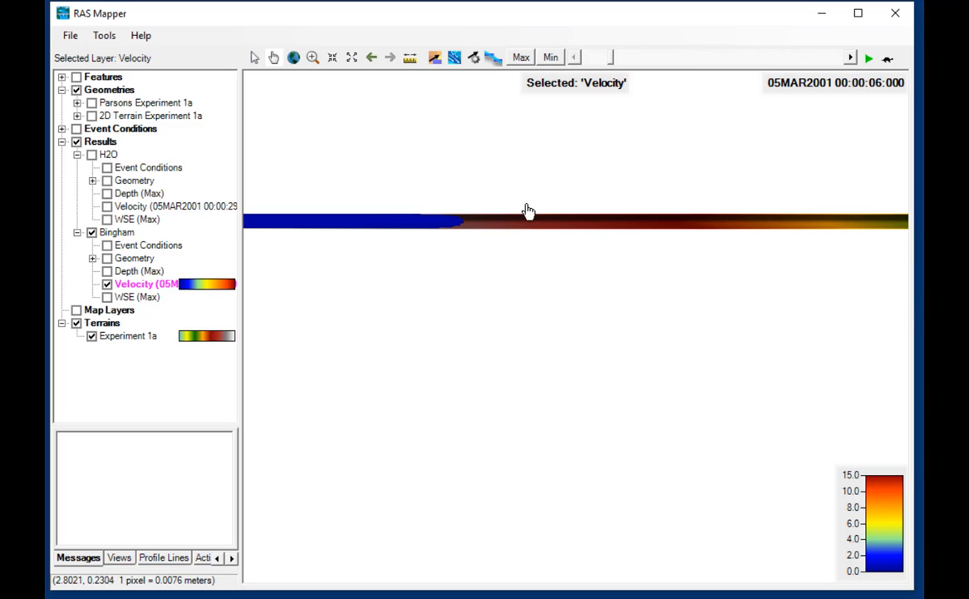
pyautogui.press('shift')
pyautogui.moveTo(484, 203); pyautogui.dragTo(365, 239)
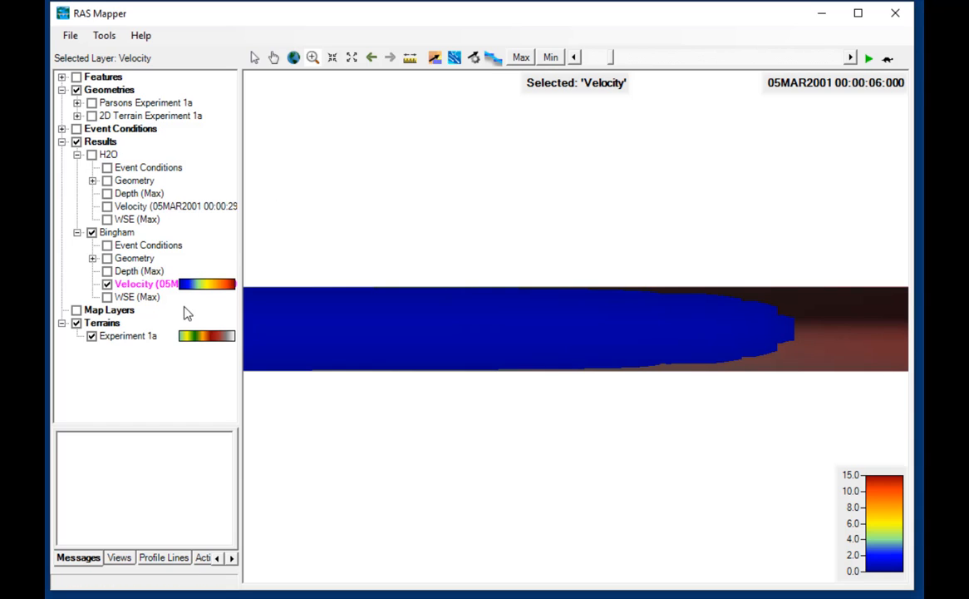
# - Recreate the Bingham velocity color scale with a maximum of 1.5 and close the layer properties
pyautogui.rightClick(143, 287)
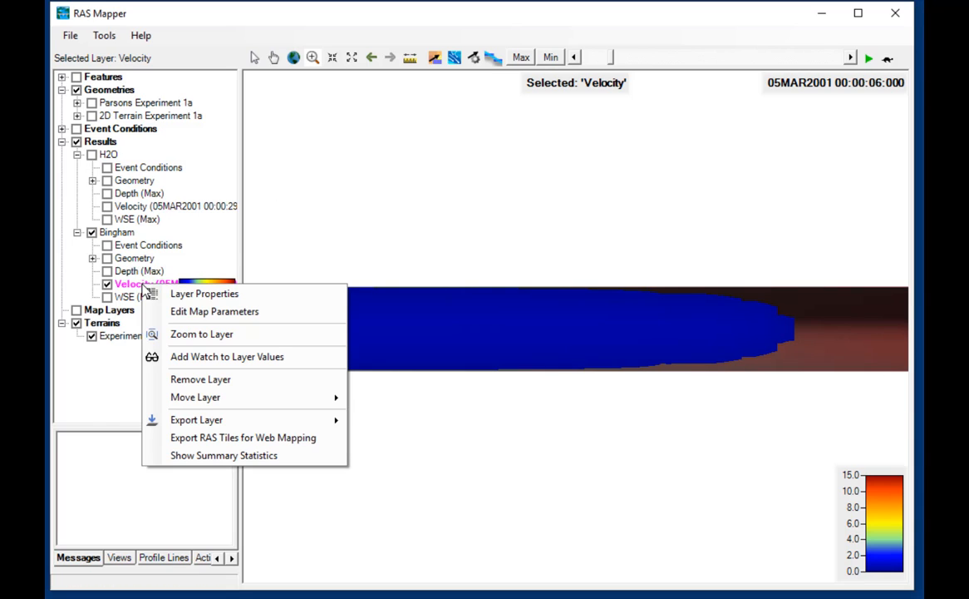
pyautogui.click(182, 294)
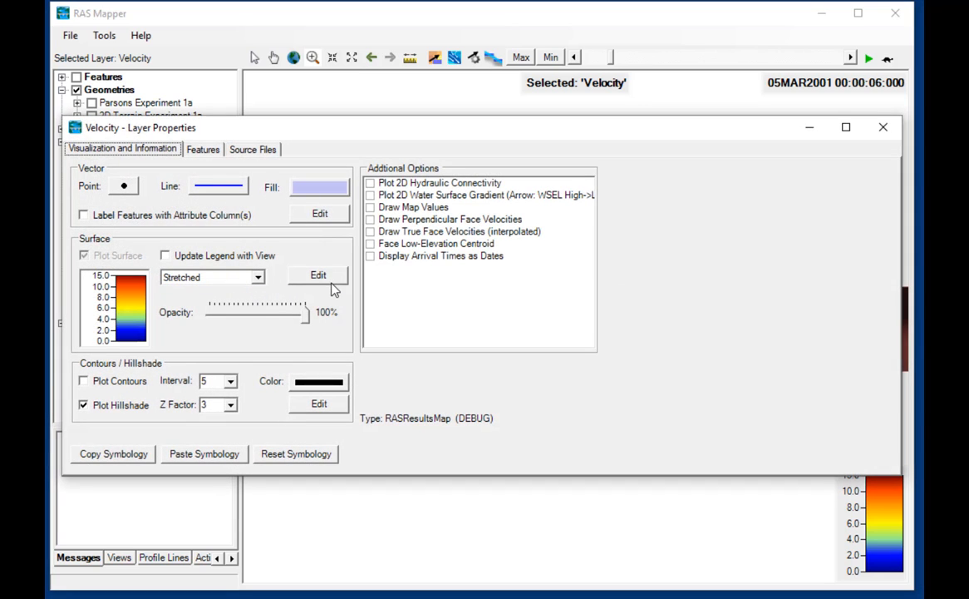
pyautogui.click(329, 279)
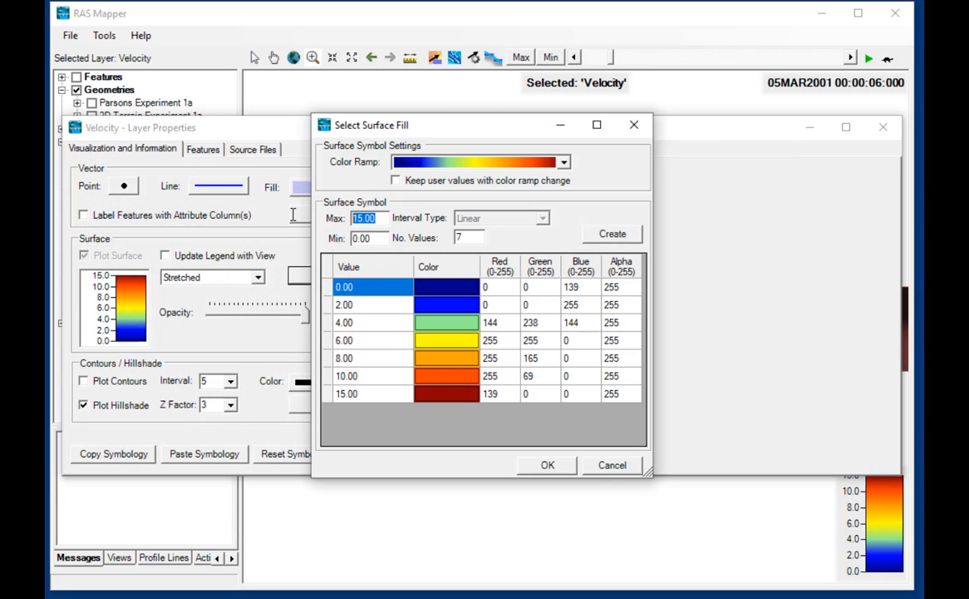
pyautogui.write('1.5')
pyautogui.click(610, 234)
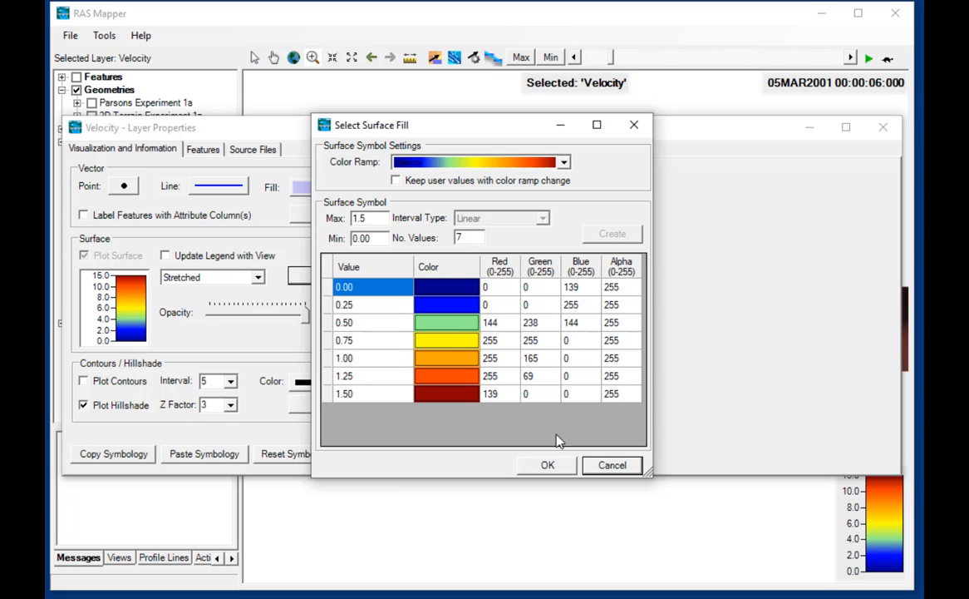
pyautogui.click(552, 465)
pyautogui.click(881, 126)
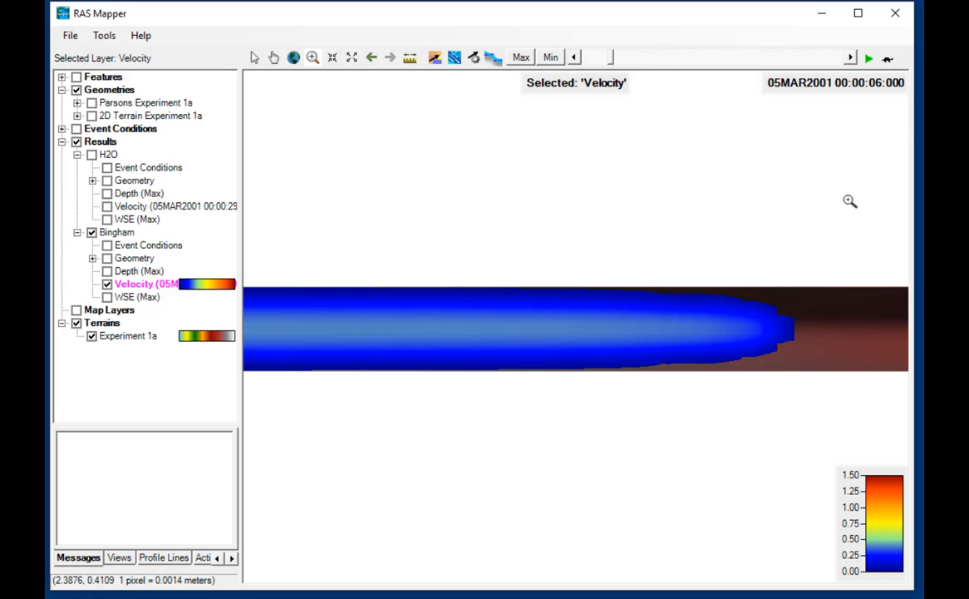
# - Display the H2O velocity results together with the Bingham ones and move the Bingham results above H2O in the layer order
pyautogui.click(106, 206)
pyautogui.scroll(-2, 449, 285)
pyautogui.scroll(-4, 450, 285)
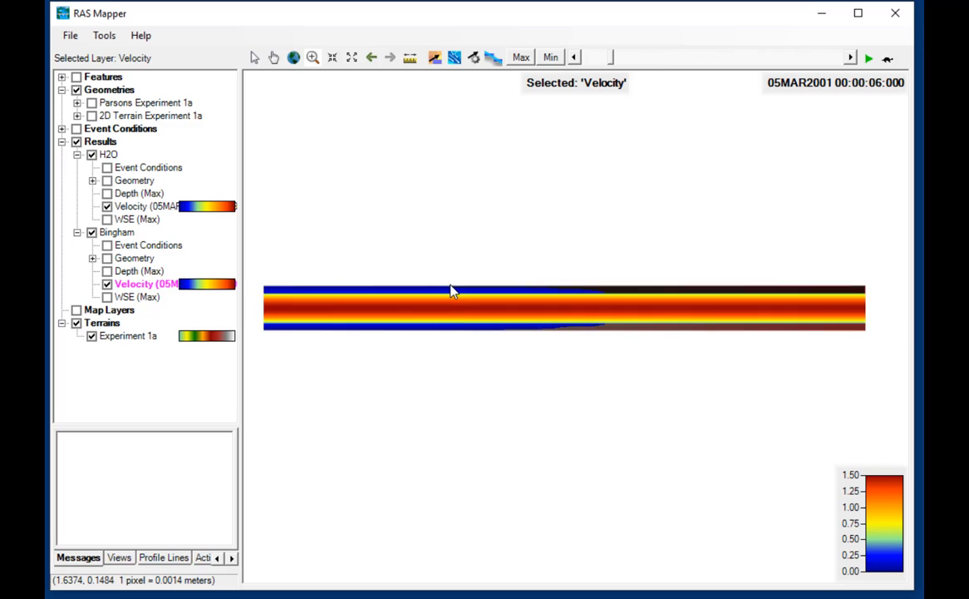
pyautogui.click(116, 232)
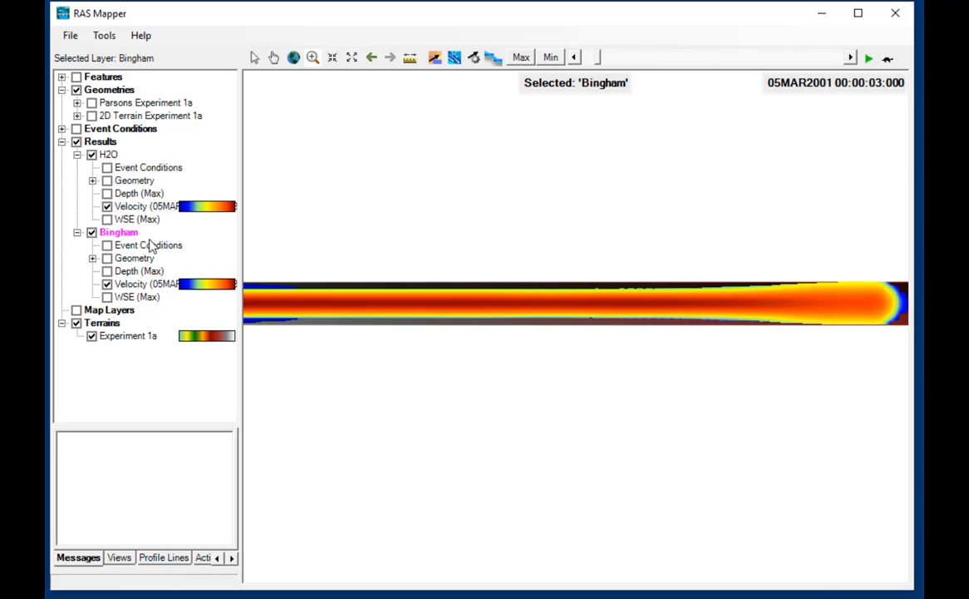
pyautogui.rightClick(115, 232)
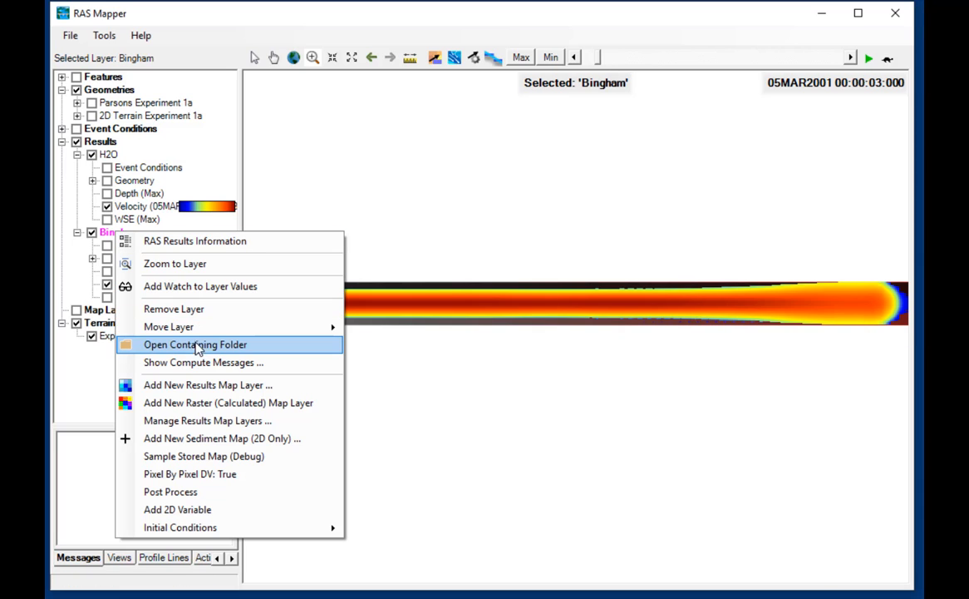
pyautogui.moveTo(193, 328)
pyautogui.click(387, 346)
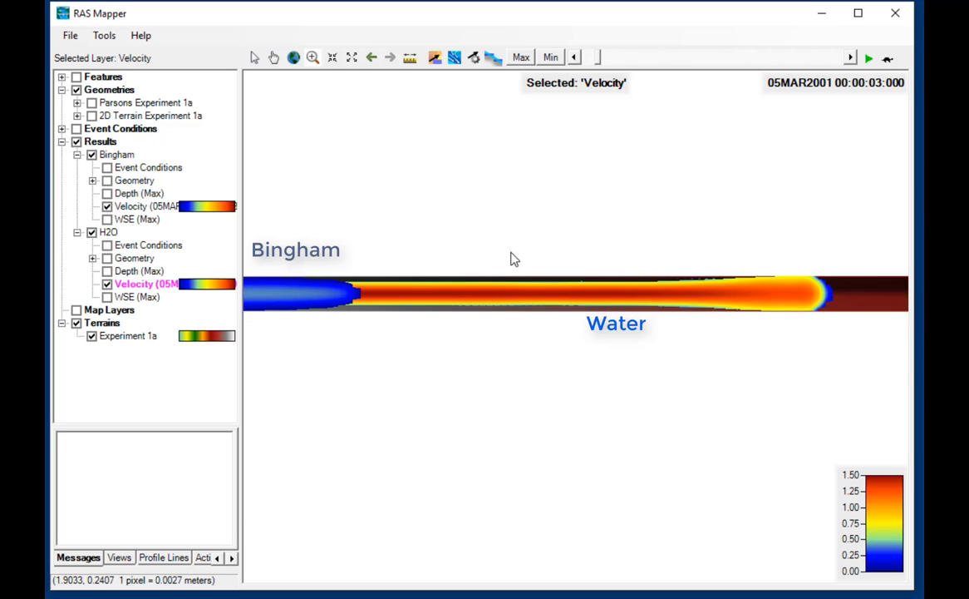
# - Plot the velocity time series of both results at a point behind the Bingham flow front, compare them and close the plot
pyautogui.scroll(-1, 512, 255)
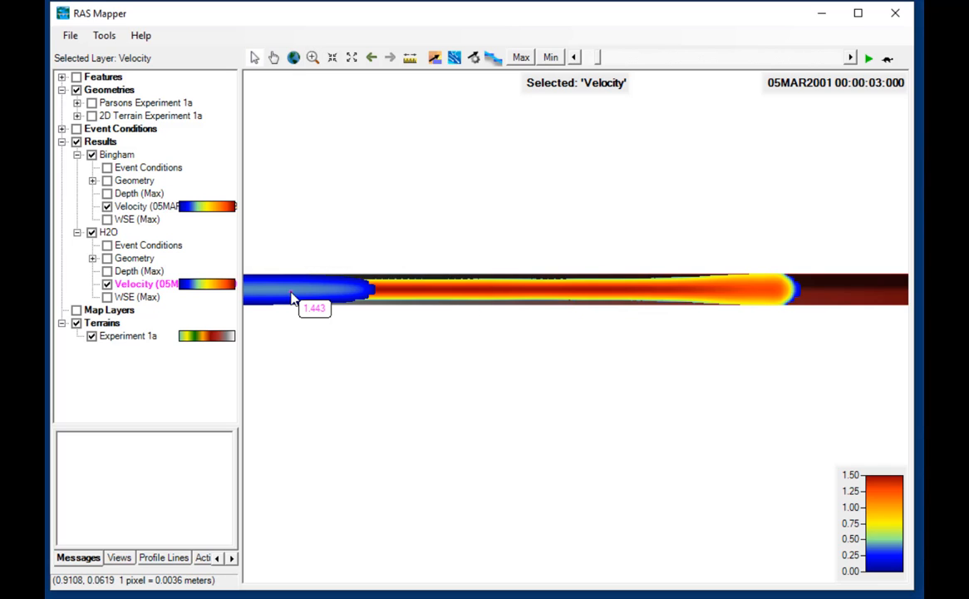
pyautogui.rightClick(287, 298)
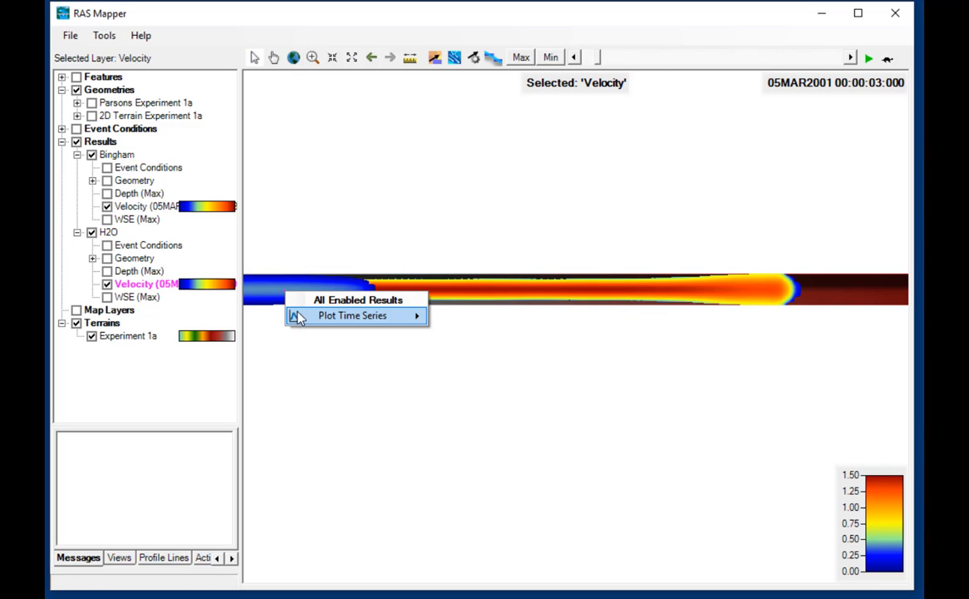
pyautogui.moveTo(296, 317)
pyautogui.click(461, 335)
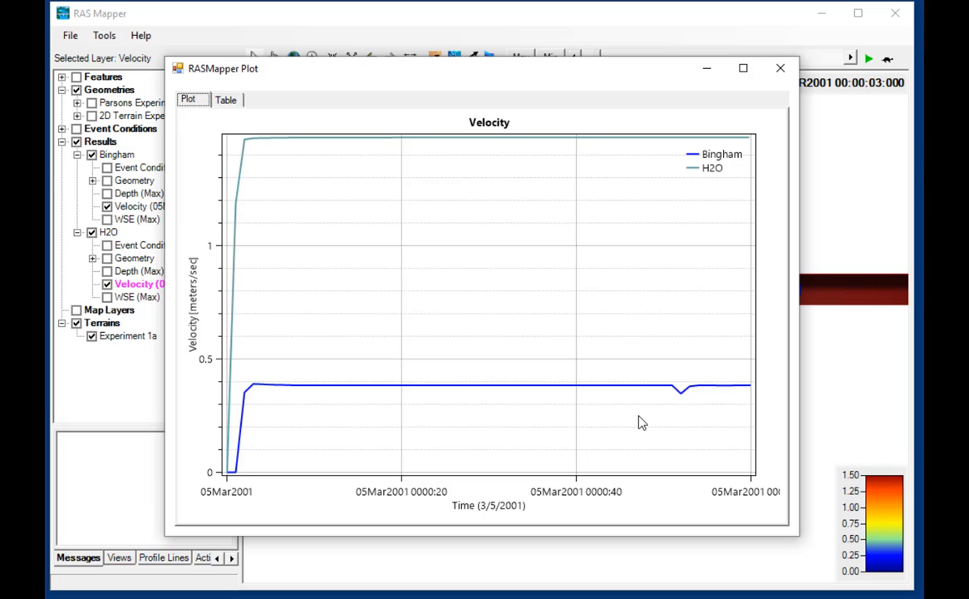
pyautogui.click(780, 67)
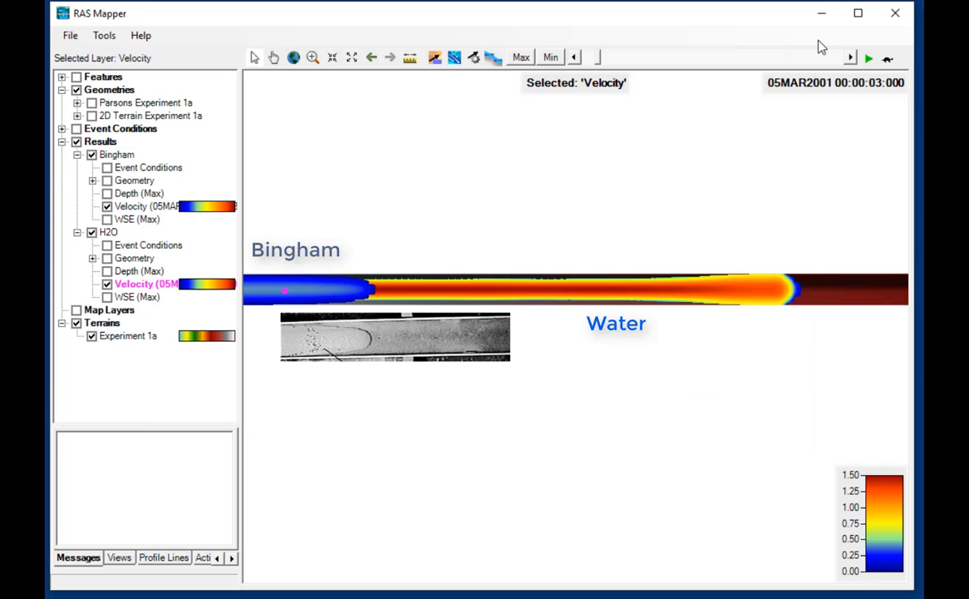